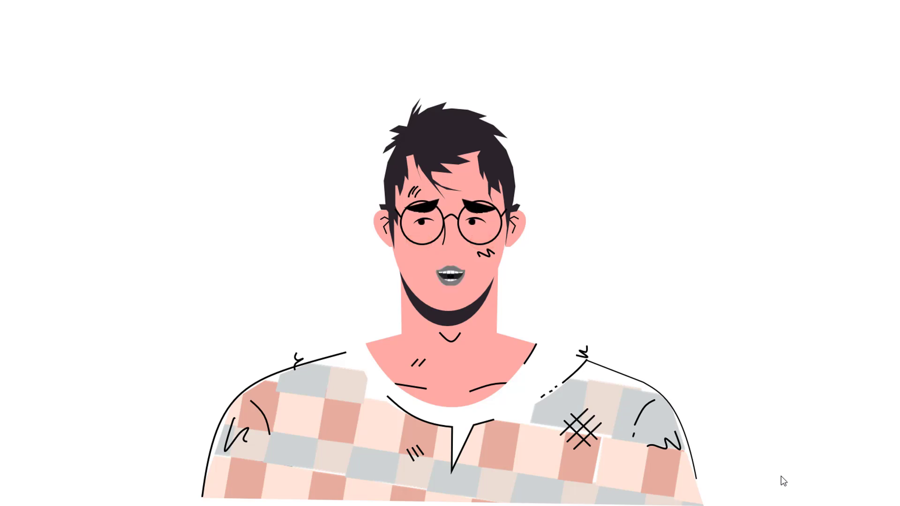
End the mouth-animation slide show preview and return to Normal editing view.
key("Escape")
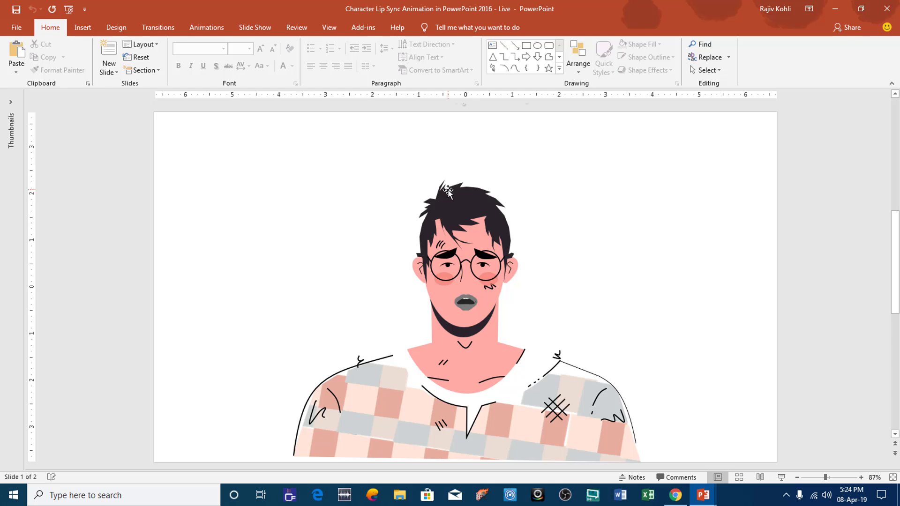
left_click(711, 69)
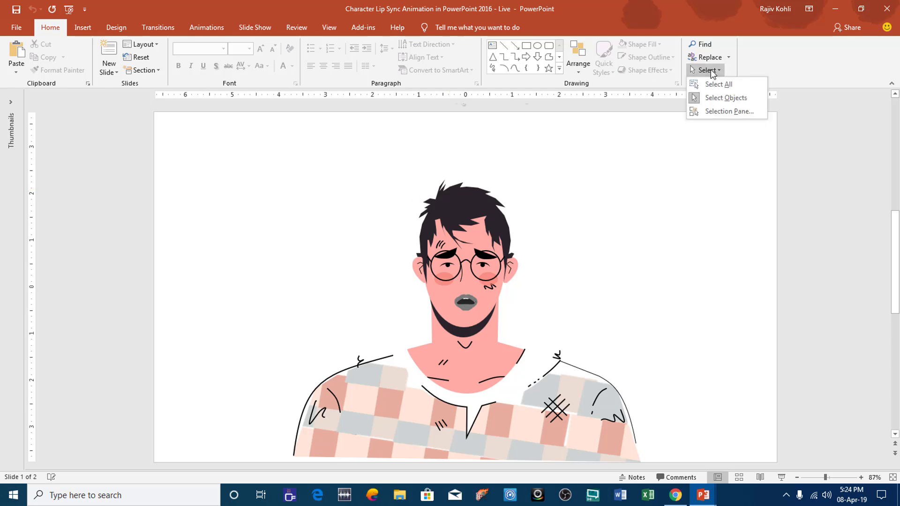
left_click(718, 111)
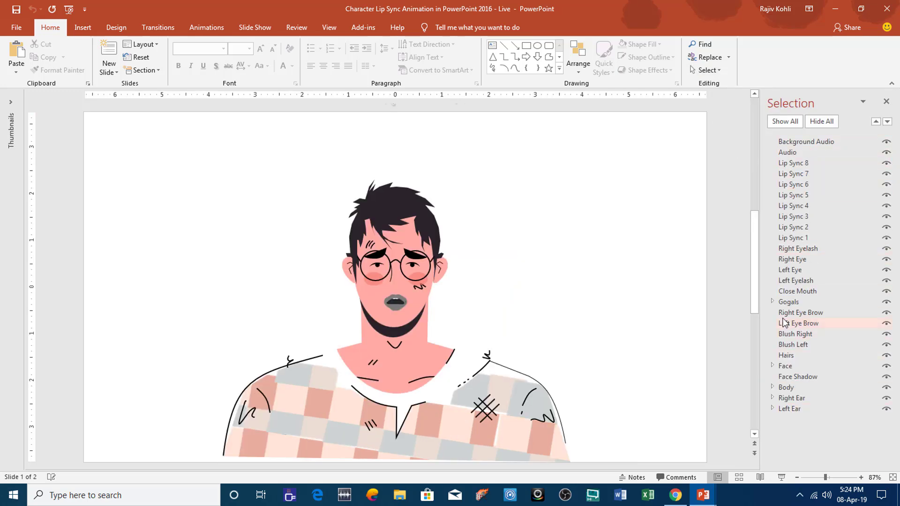
left_click(773, 301)
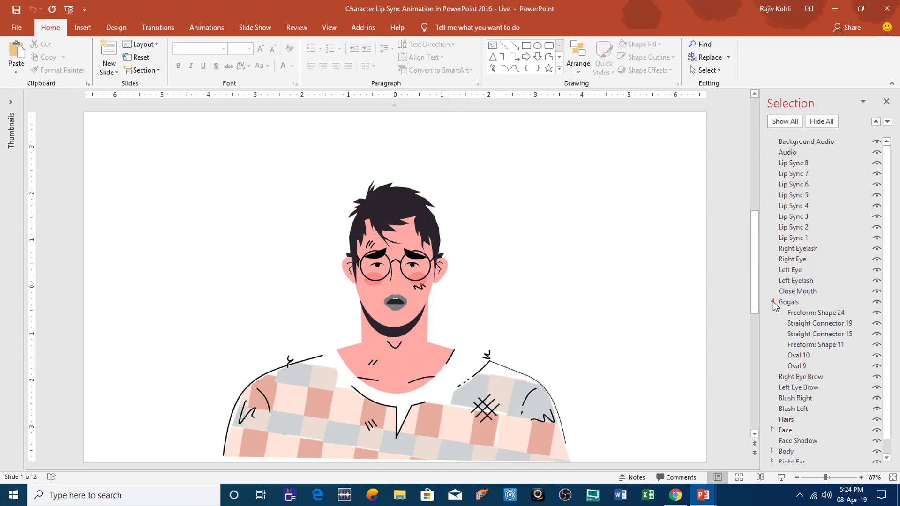
left_click(773, 302)
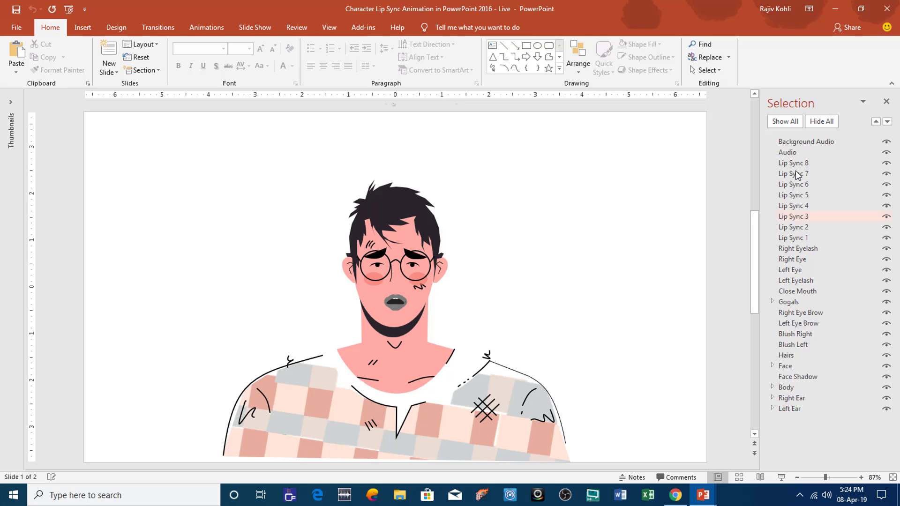
left_click(773, 366)
left_click(773, 436)
scroll(808, 227, "down", 5)
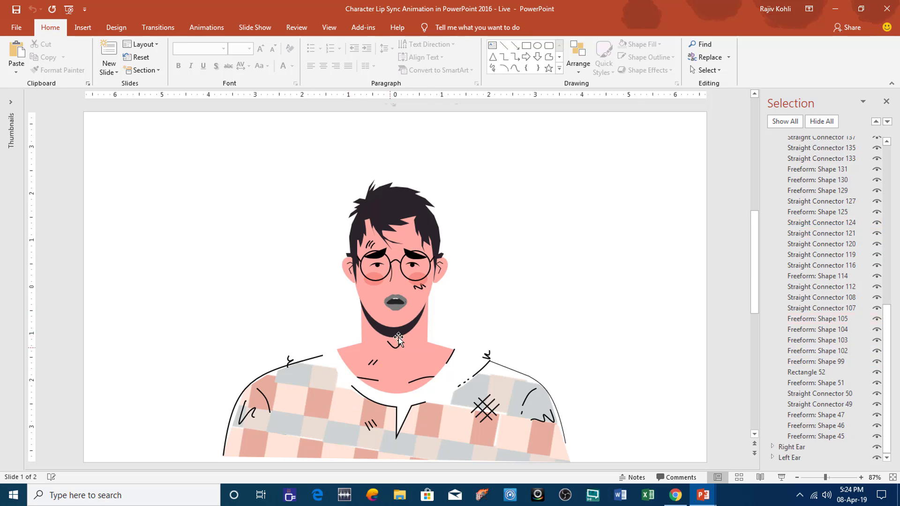
left_click(886, 102)
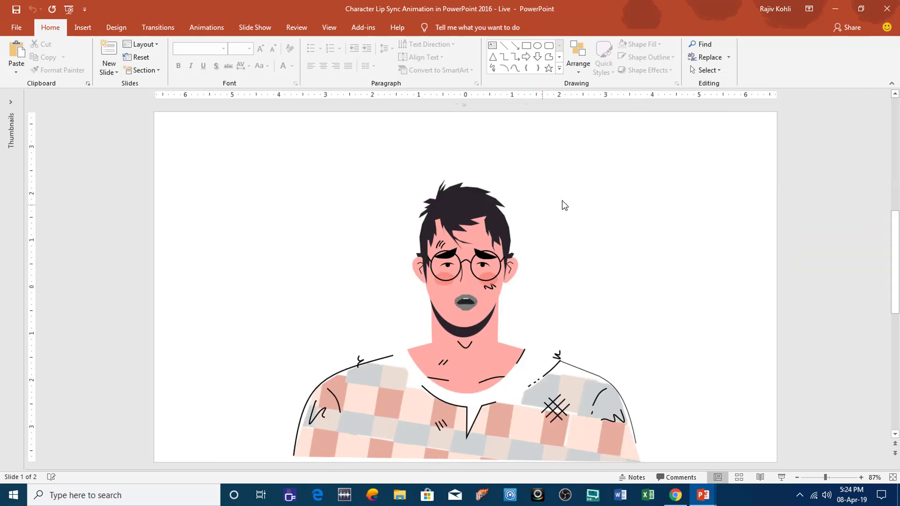
Open the Animation Pane and remove slide 2's animations, from Background audio through Lip Sync 8.
left_click(191, 26)
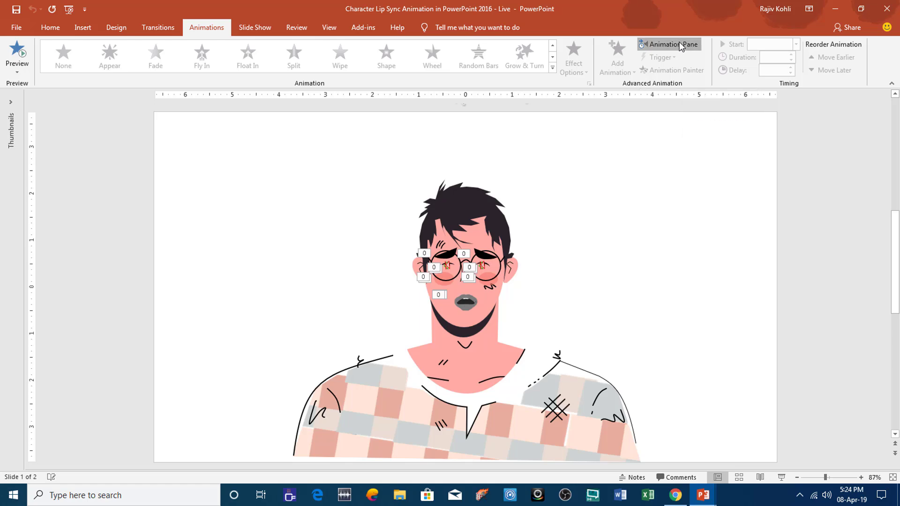
left_click(679, 43)
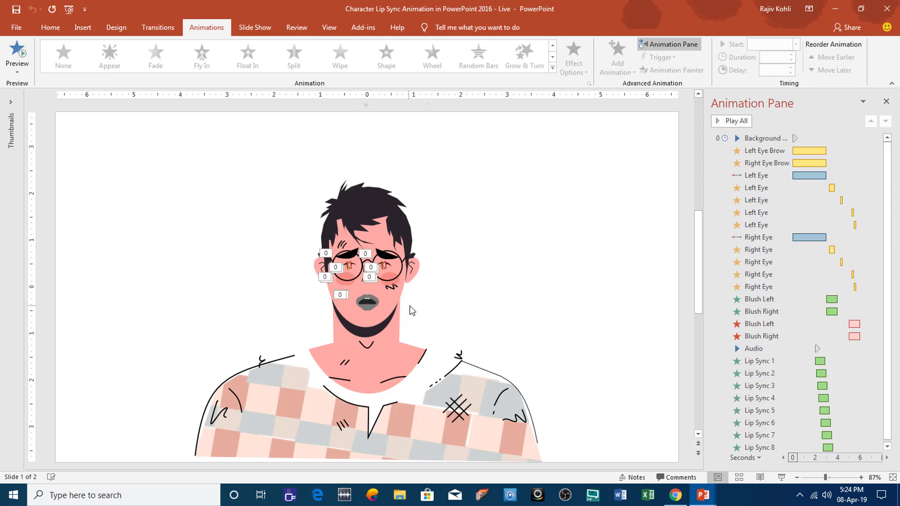
left_click(21, 174)
left_click(56, 178)
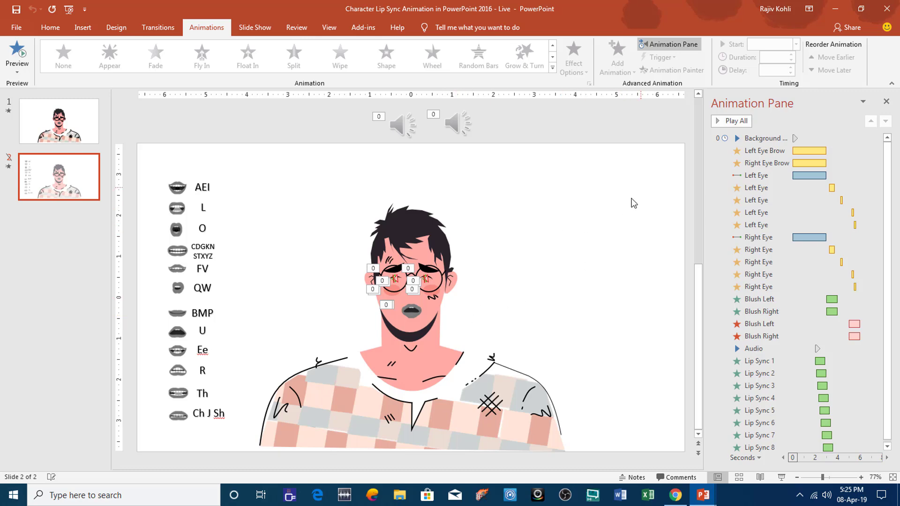
left_click(759, 139)
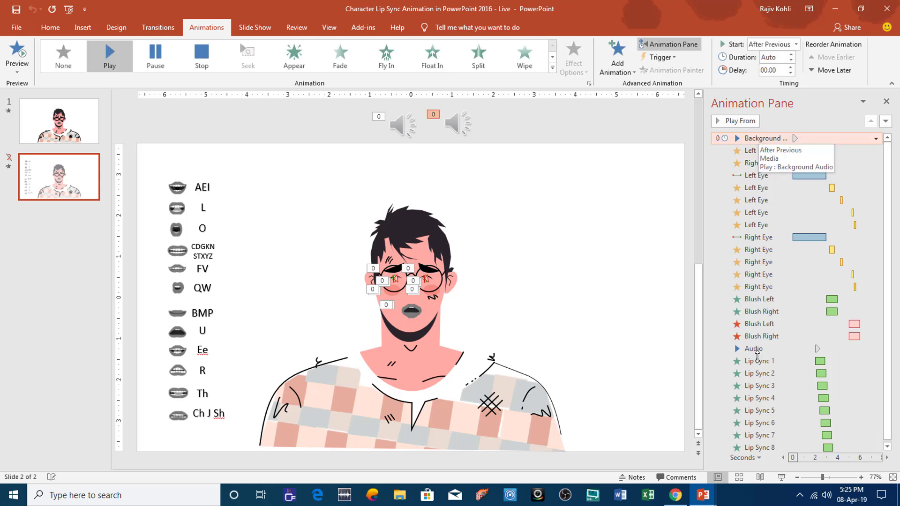
left_click(769, 446, "shift")
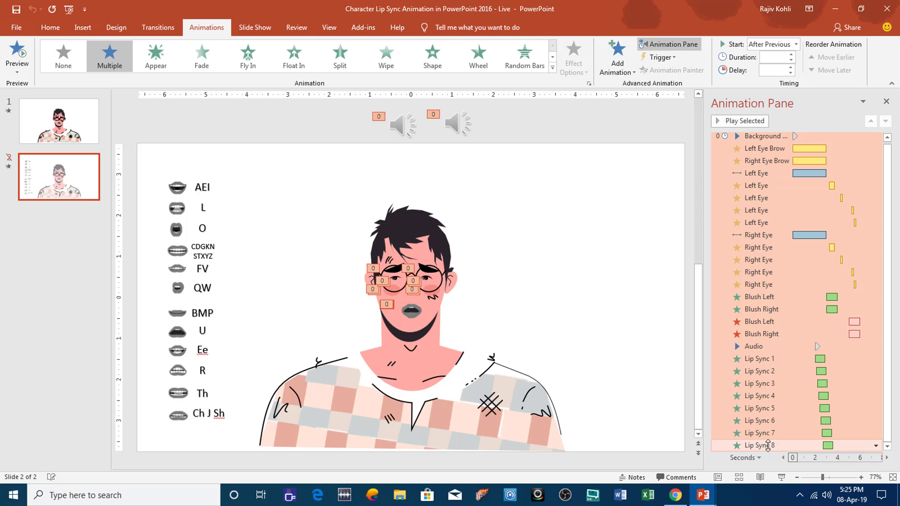
key("Escape")
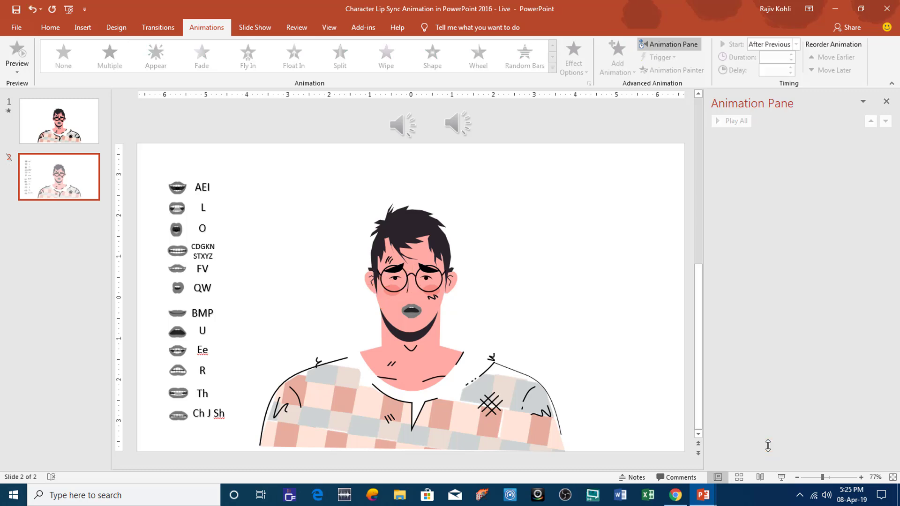
Delete all of slide 1's animations, including the Background audio.
left_click(65, 127)
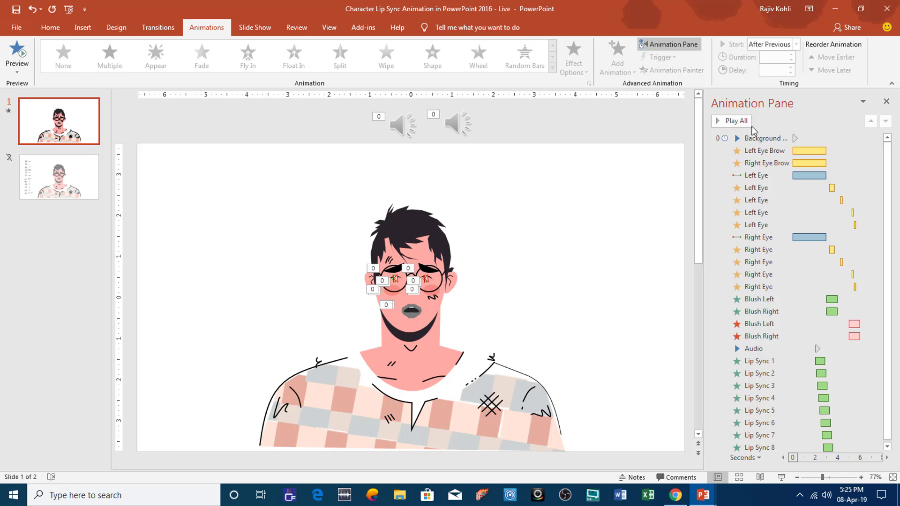
left_click(756, 137)
left_click(760, 445, "shift")
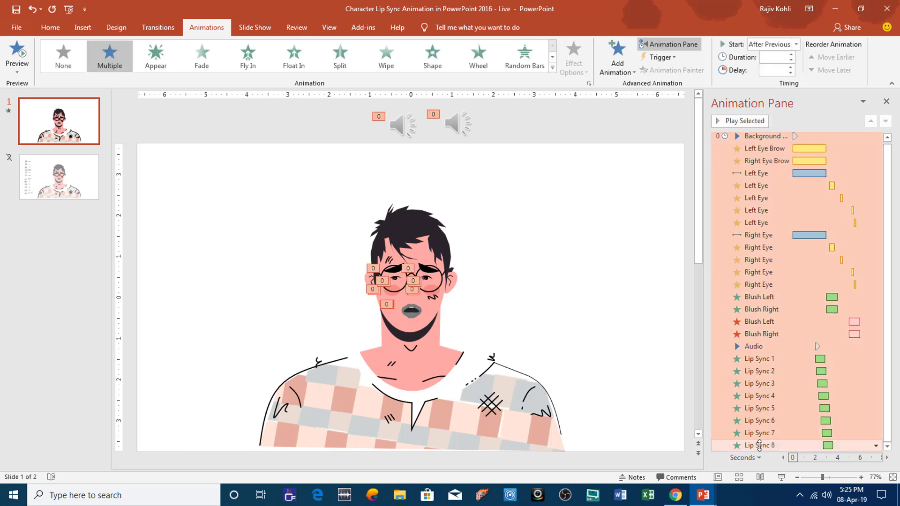
key("Delete")
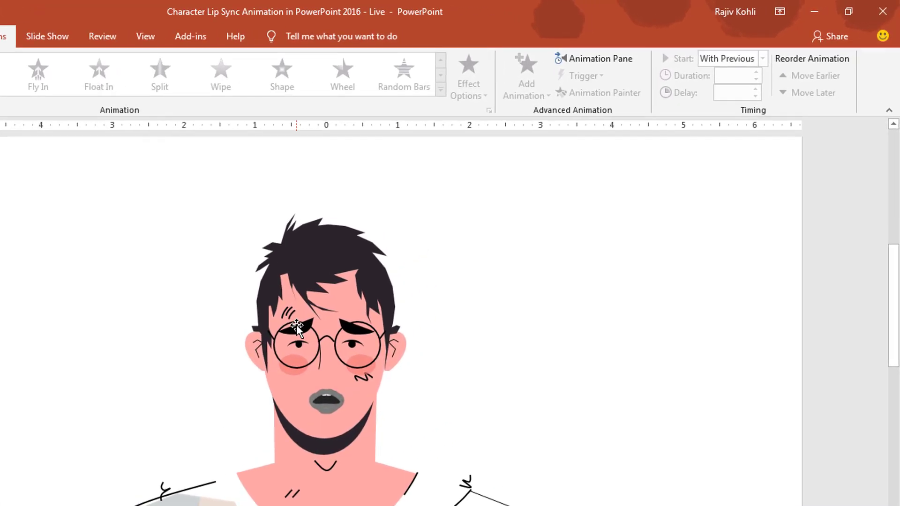
Give the left eyebrow a Spin emphasis starting With Previous, lasting 1.5 seconds.
left_click(448, 250)
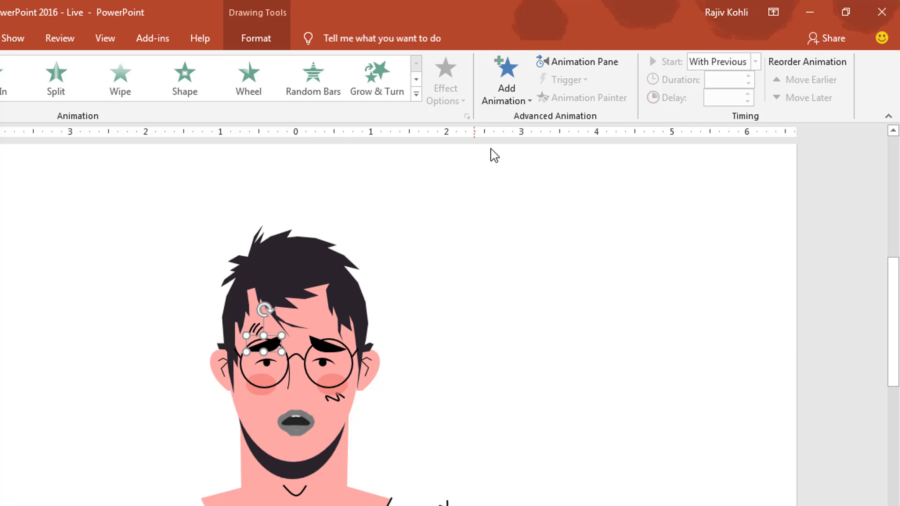
left_click(506, 84)
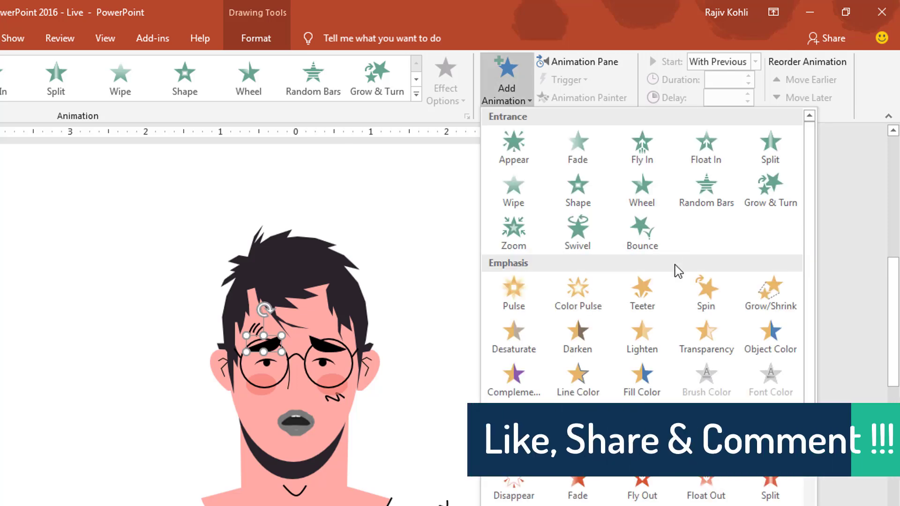
left_click(706, 293)
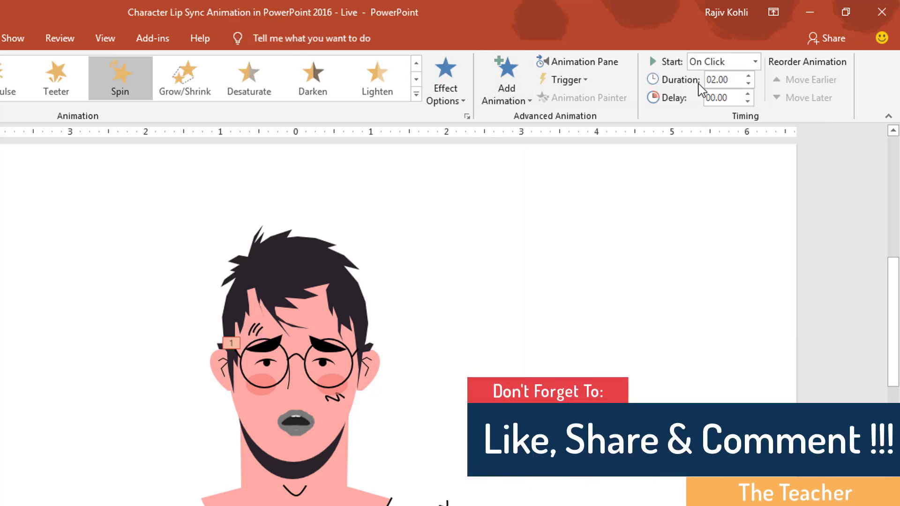
left_click(594, 71)
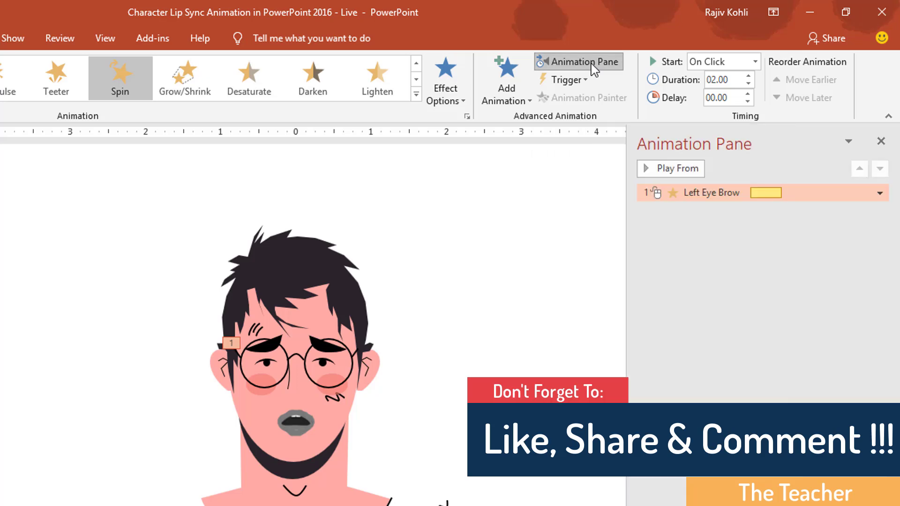
left_click(711, 63)
left_click(720, 95)
double_click(715, 79)
type("1.5")
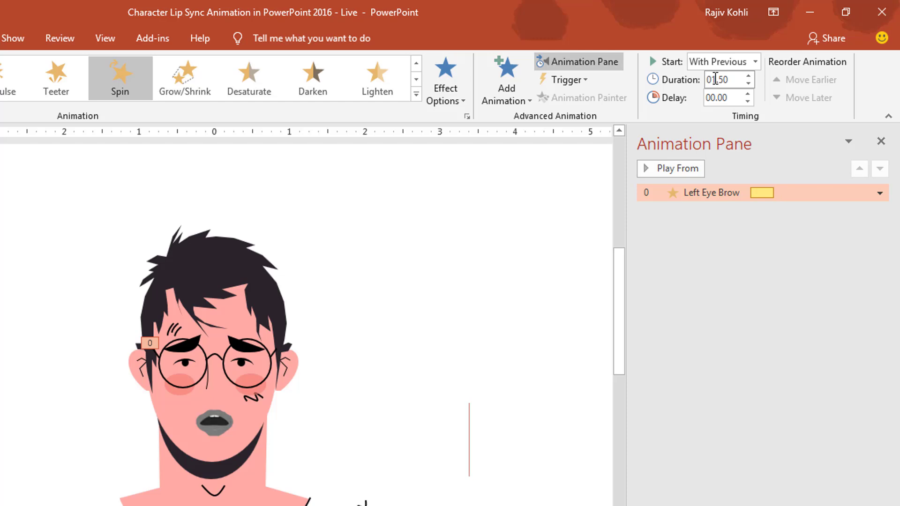
left_click(701, 193)
Set the left eyebrow's spin to a custom 10° clockwise with auto-reverse.
double_click(701, 193)
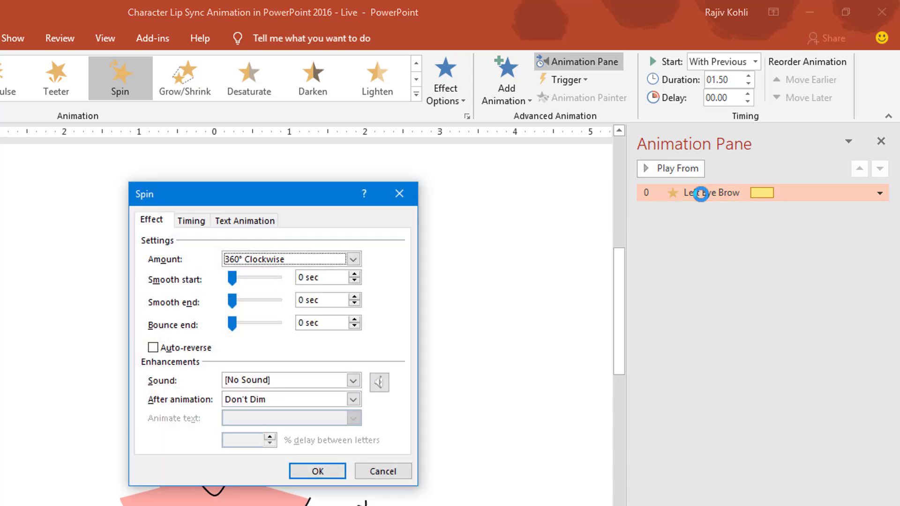
left_click(163, 349)
left_click(258, 260)
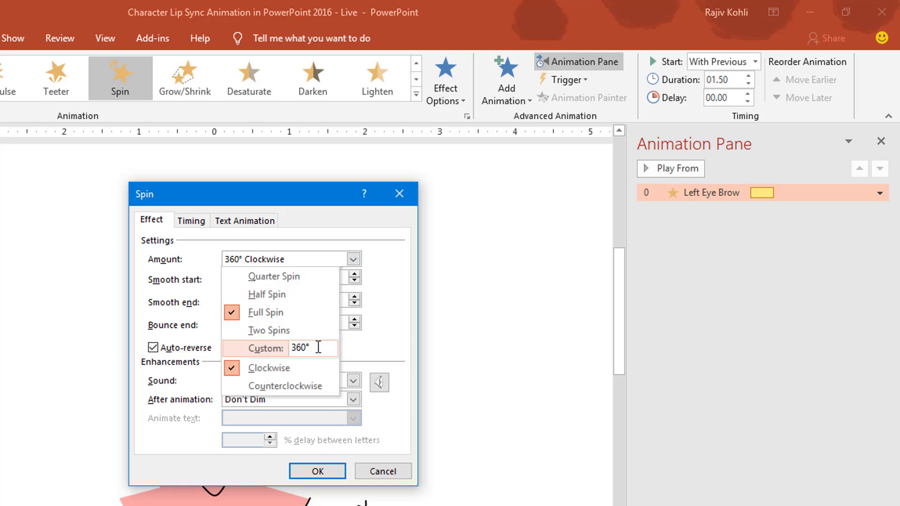
left_click_drag(316, 347, 131, 353)
type("1")
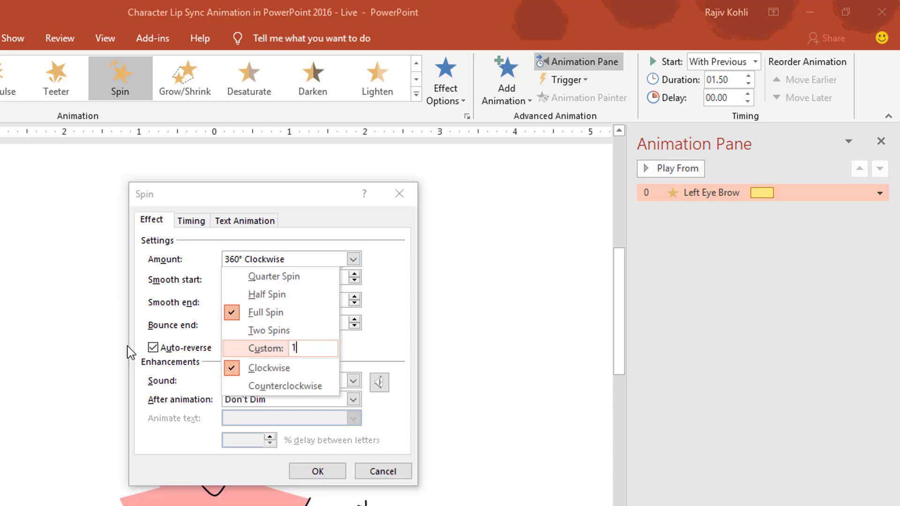
key("Return")
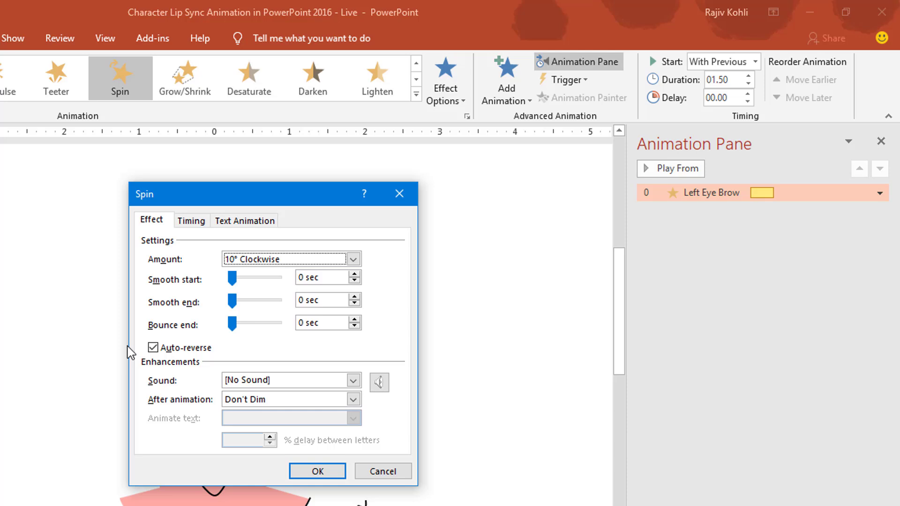
left_click(323, 471)
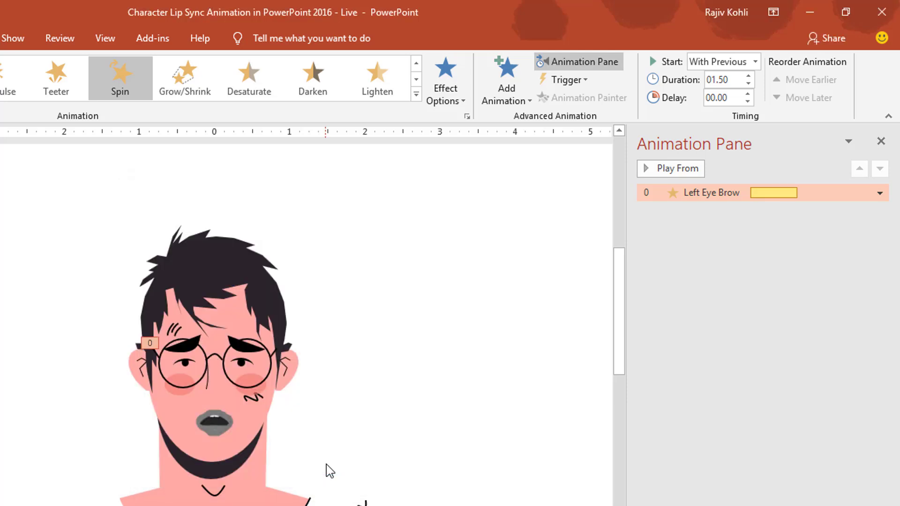
left_click(250, 350)
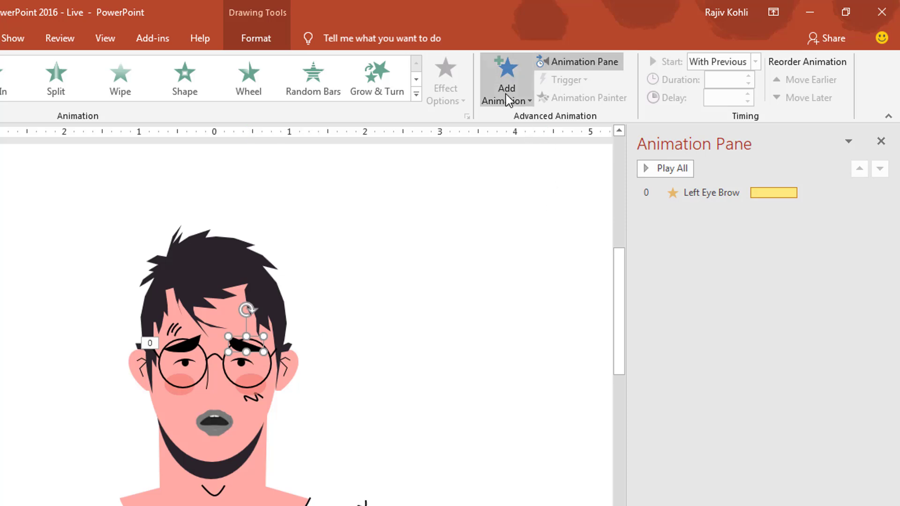
Copy the left eyebrow's spin to the right eyebrow and make it turn 10° counterclockwise.
left_click(189, 348)
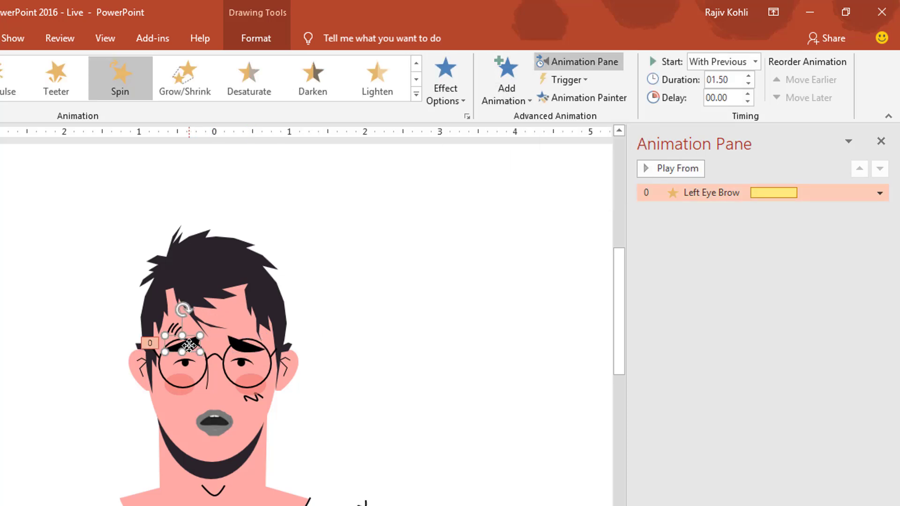
left_click(584, 99)
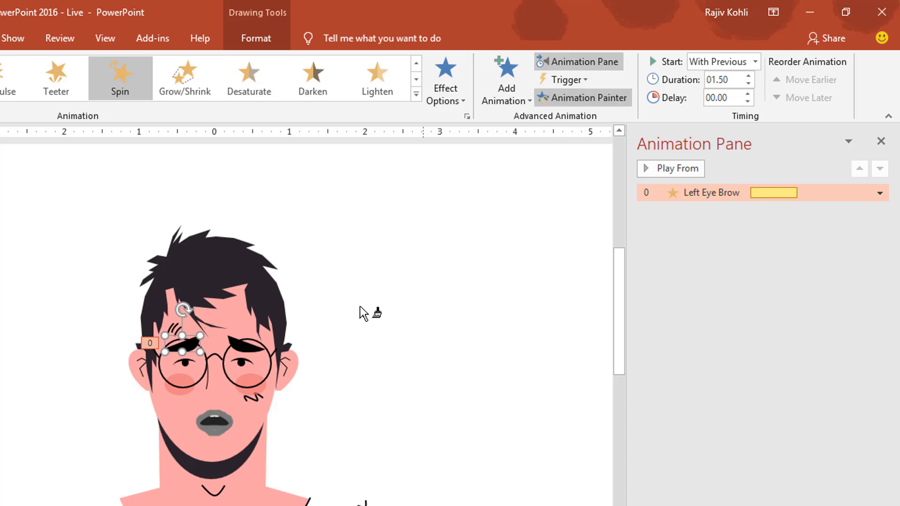
left_click(244, 345)
left_click(530, 392)
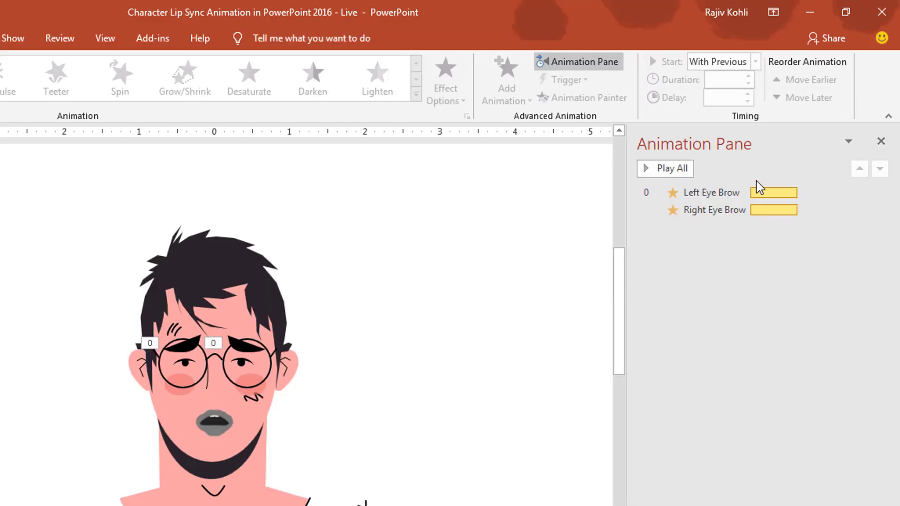
double_click(710, 211)
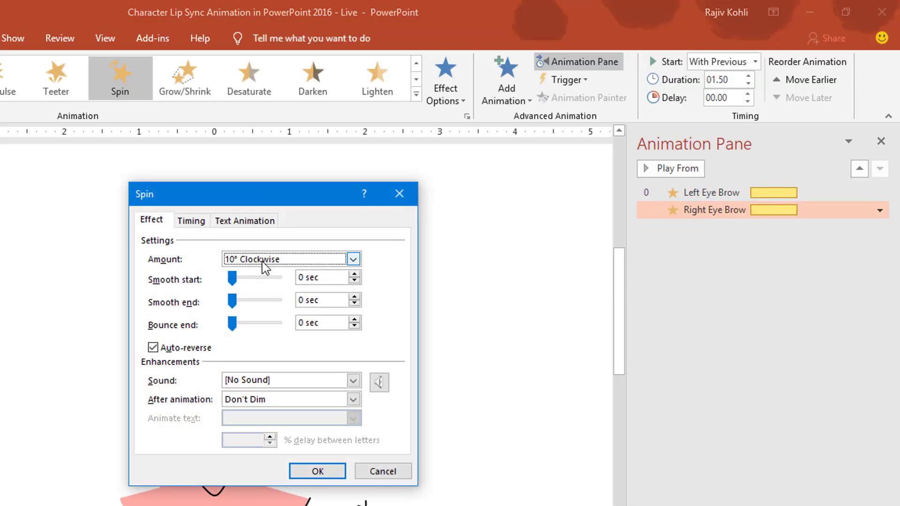
left_click(263, 265)
left_click(288, 388)
left_click(318, 470)
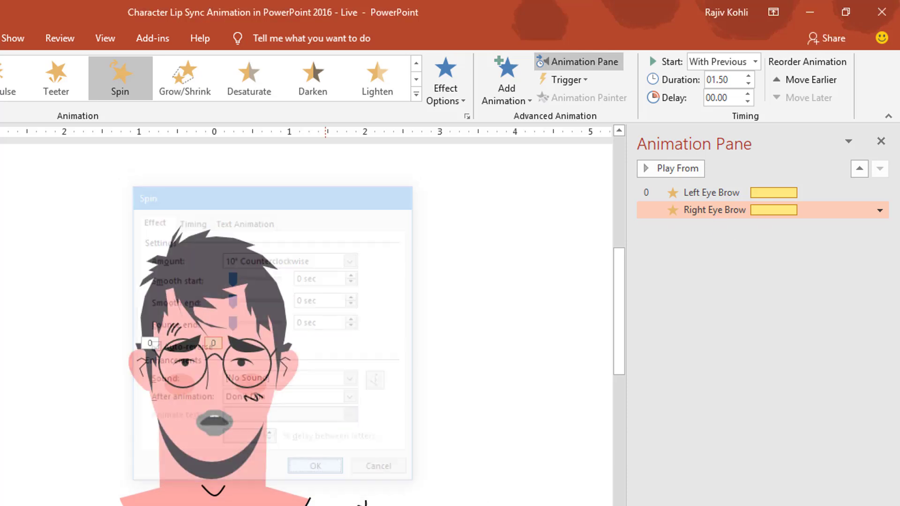
Preview both eyebrows' spin animation in a slide show.
key("shift+F5")
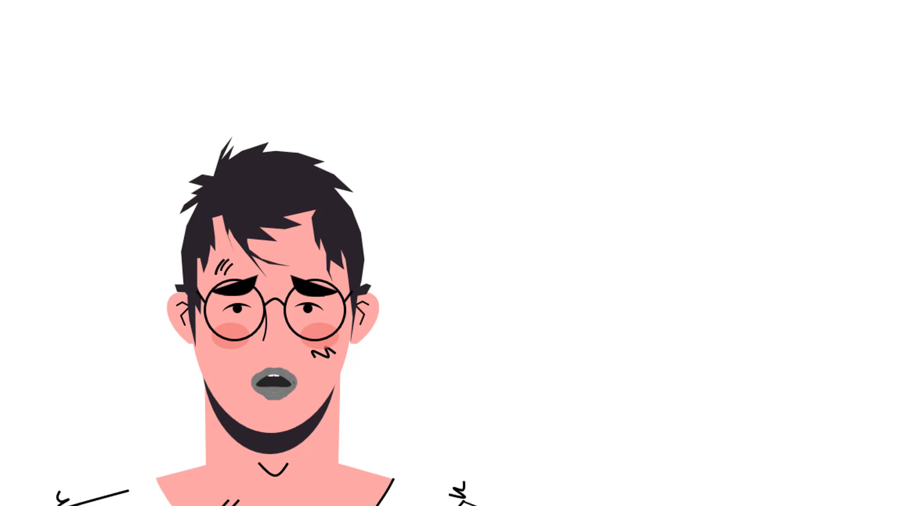
key("Escape")
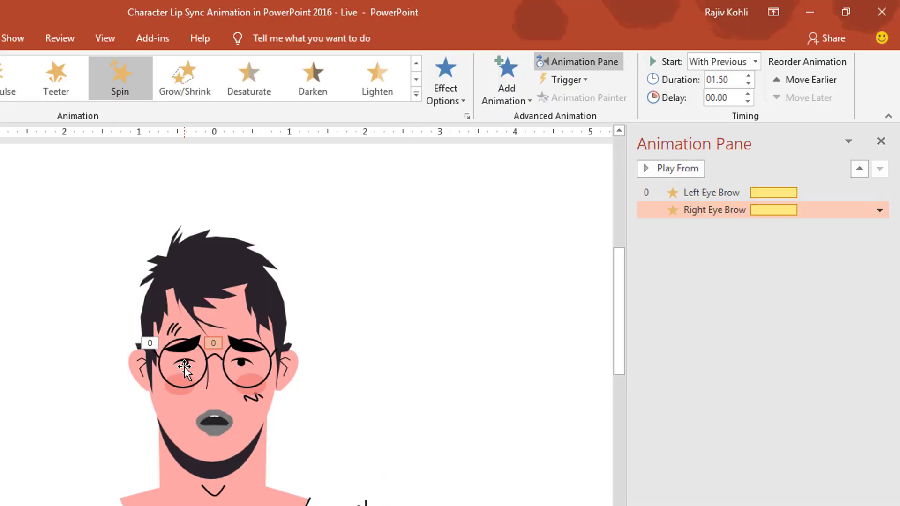
left_click(186, 363)
Add a Left motion path to the left eye's pupil.
scroll(256, 387, "up", 5, "ctrl")
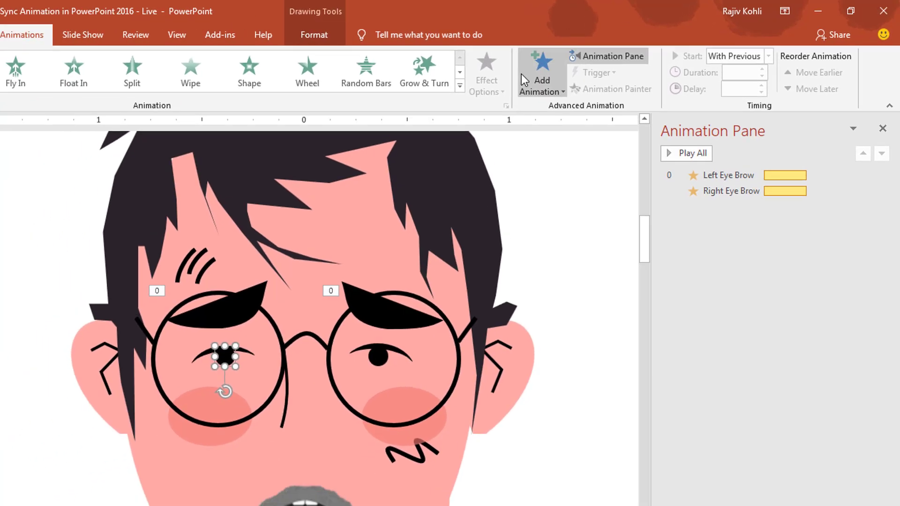
left_click(506, 80)
key("Escape")
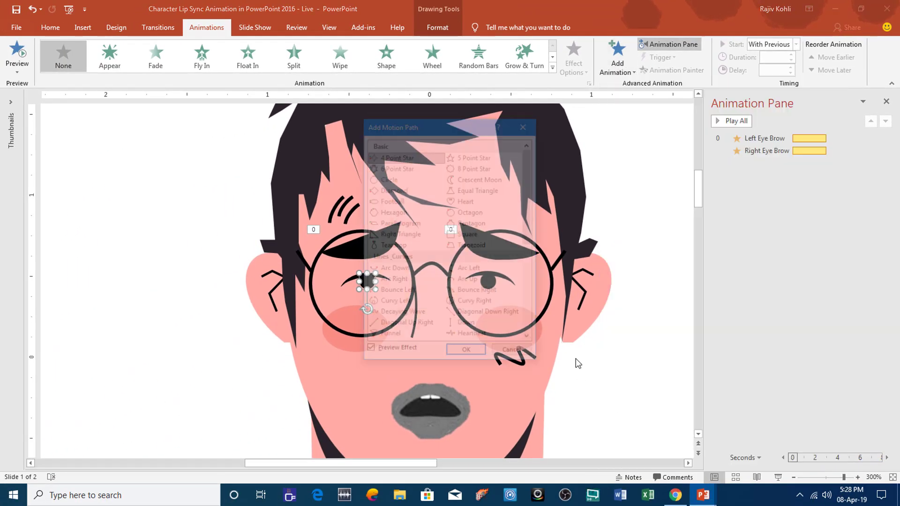
scroll(485, 212, "down", 3)
left_click(389, 246)
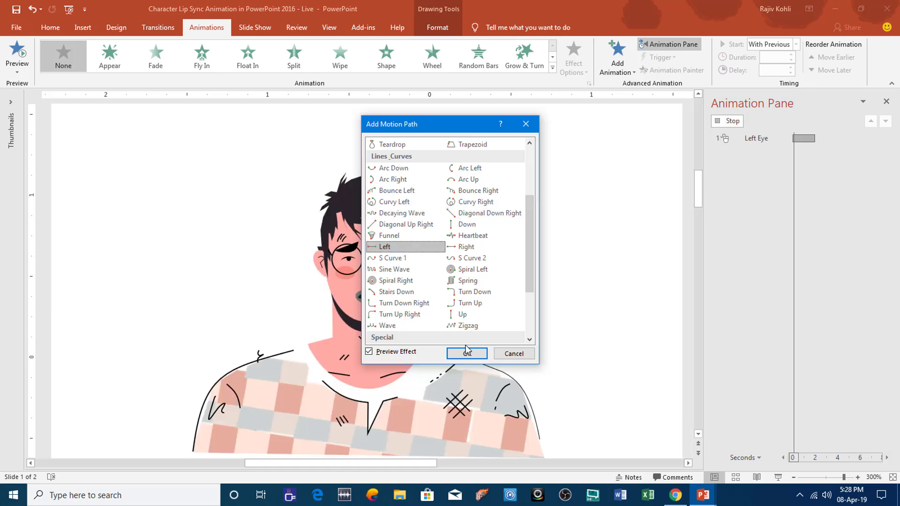
left_click(467, 351)
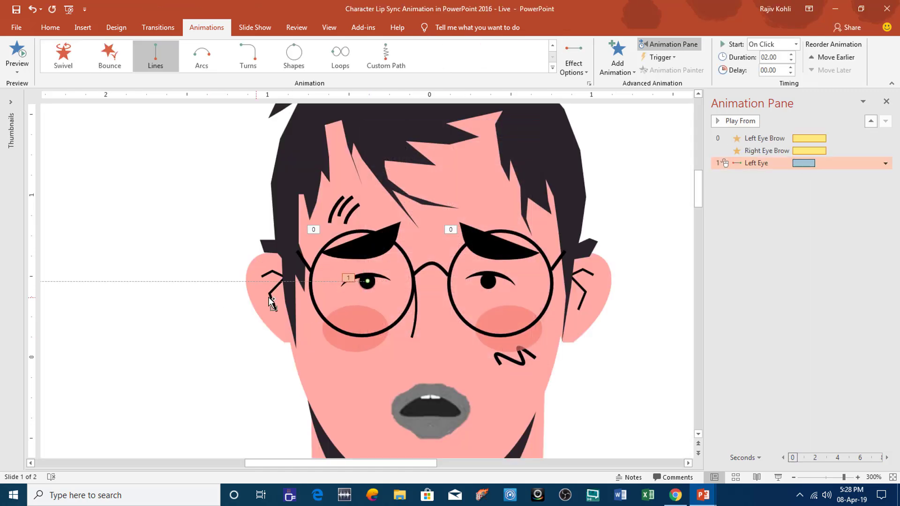
Shorten the pupil's Left motion path so it ends inside the eye.
scroll(269, 298, "down", 6, "ctrl")
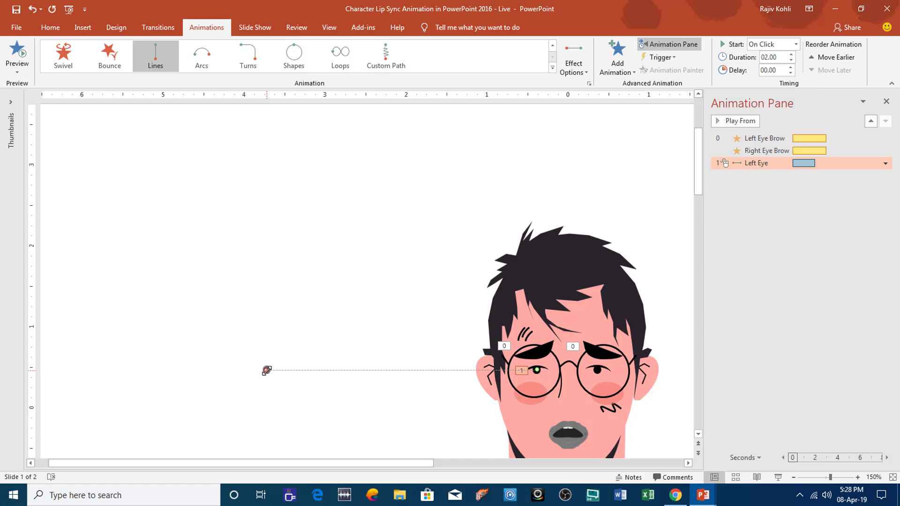
left_click_drag(267, 370, 528, 371)
left_click(539, 370)
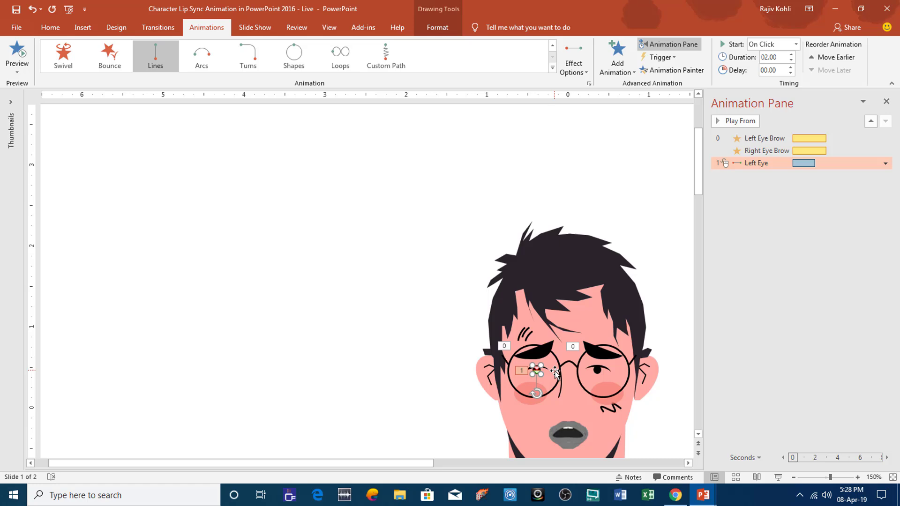
scroll(559, 377, "up", 10)
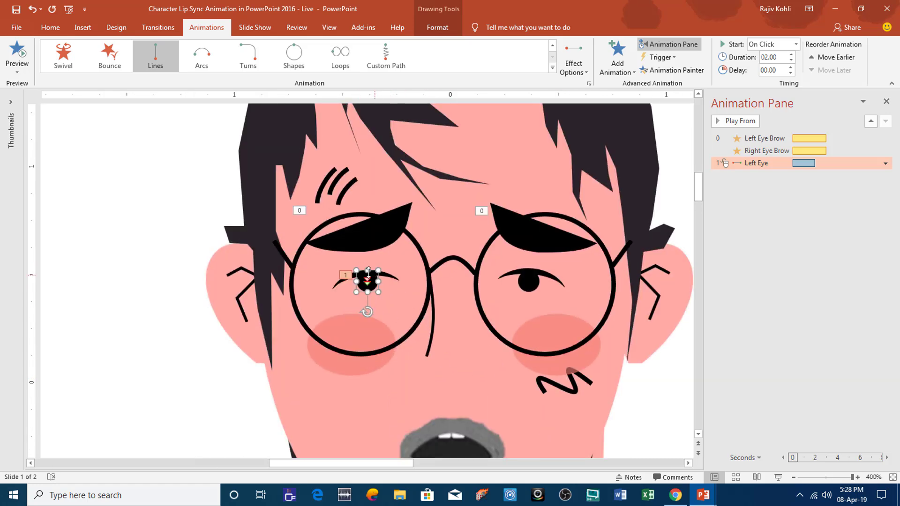
left_click(759, 178)
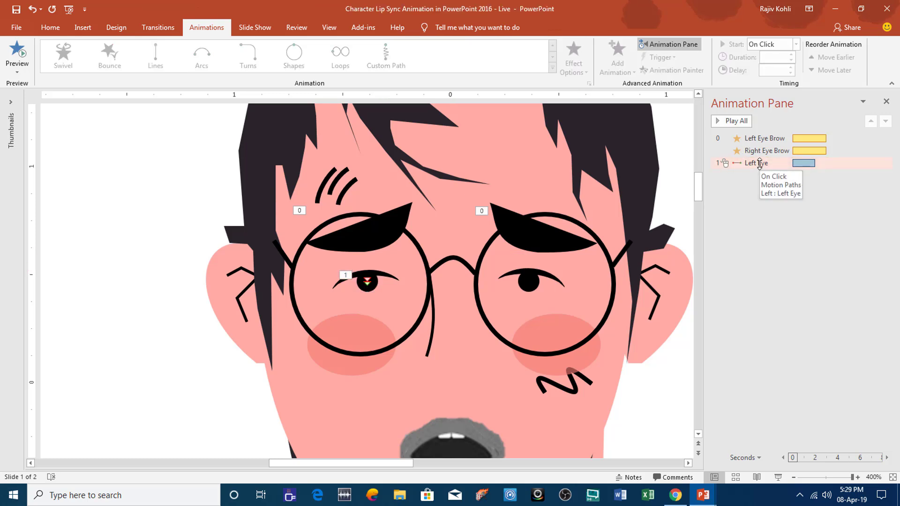
left_click(759, 163)
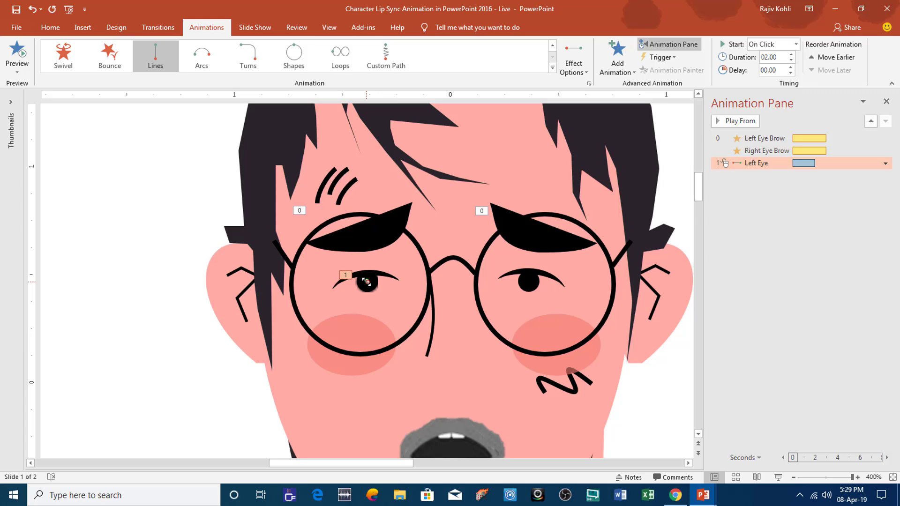
mouse_move(366, 282)
left_mouse_down()
mouse_move(361, 319)
mouse_move(352, 285)
left_mouse_up()
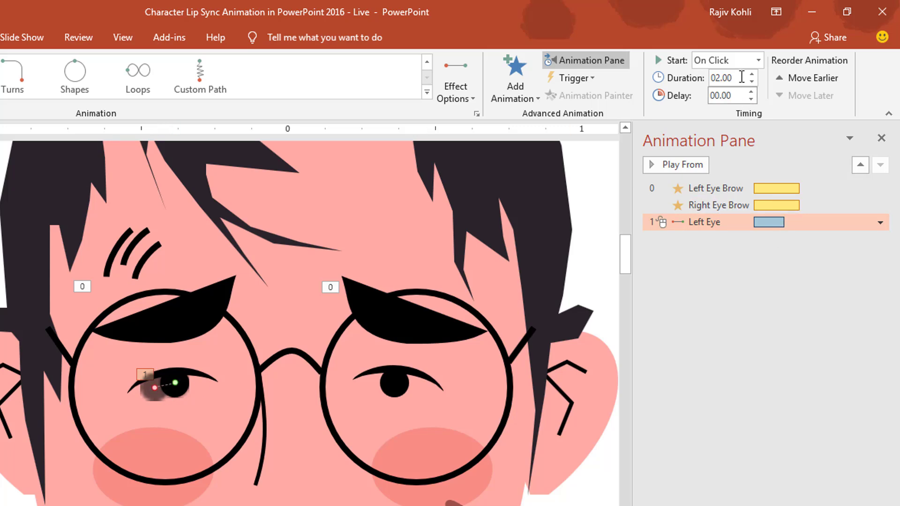
Set the Left Eye motion to start With Previous and last 1.5 seconds.
left_click(741, 61)
left_click(730, 94)
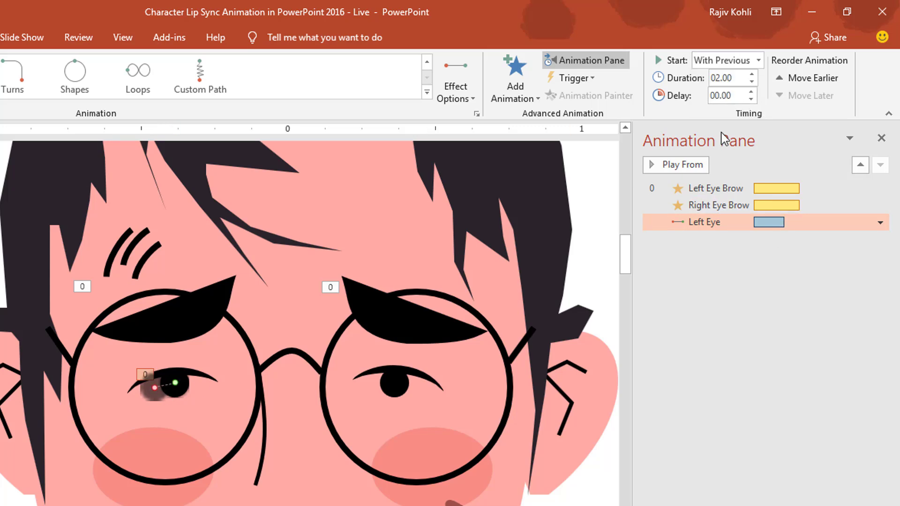
left_click_drag(711, 78, 730, 81)
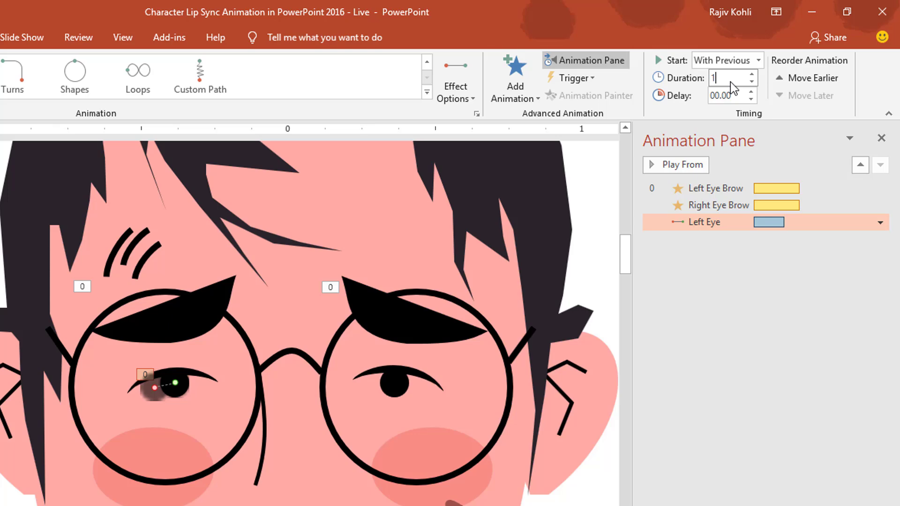
type("1.5")
Turn on auto-reverse for the Left Eye motion and preview eyes and eyebrows.
left_click(714, 223)
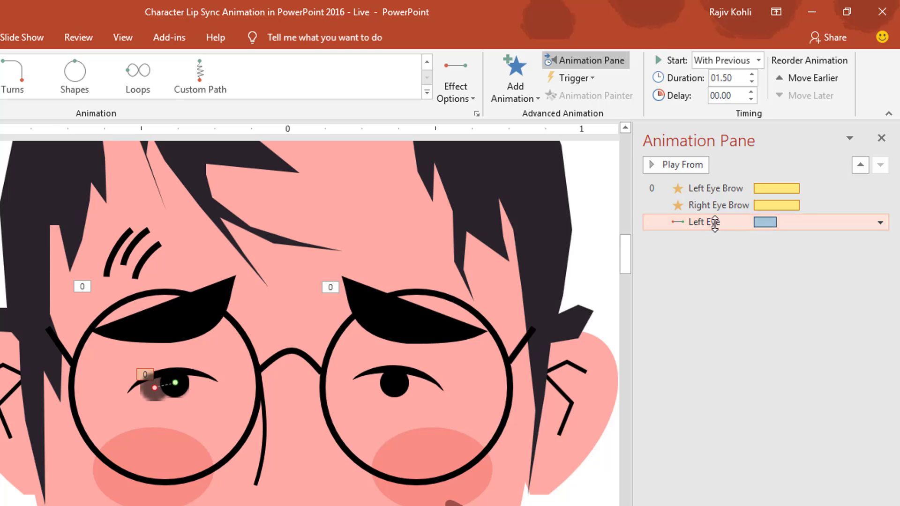
left_click(715, 223)
left_click(199, 336)
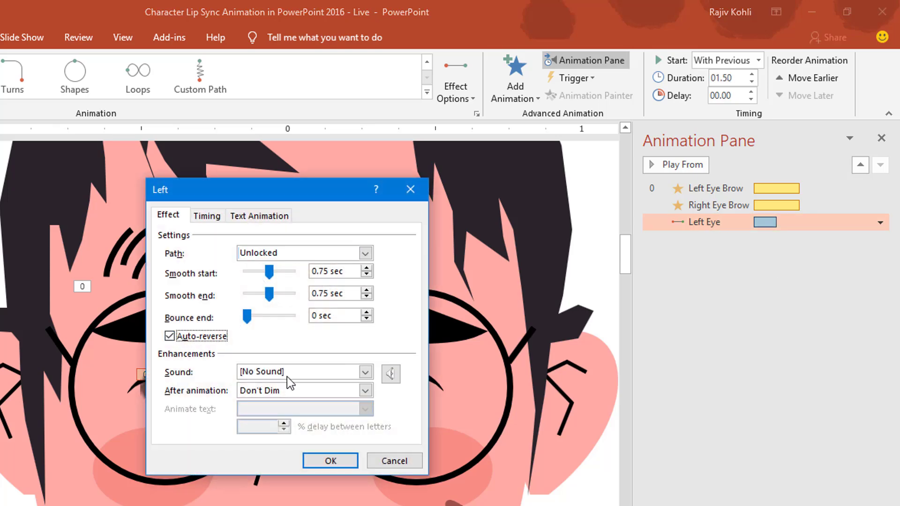
left_click(328, 462)
left_click(718, 353)
key("shift+F5")
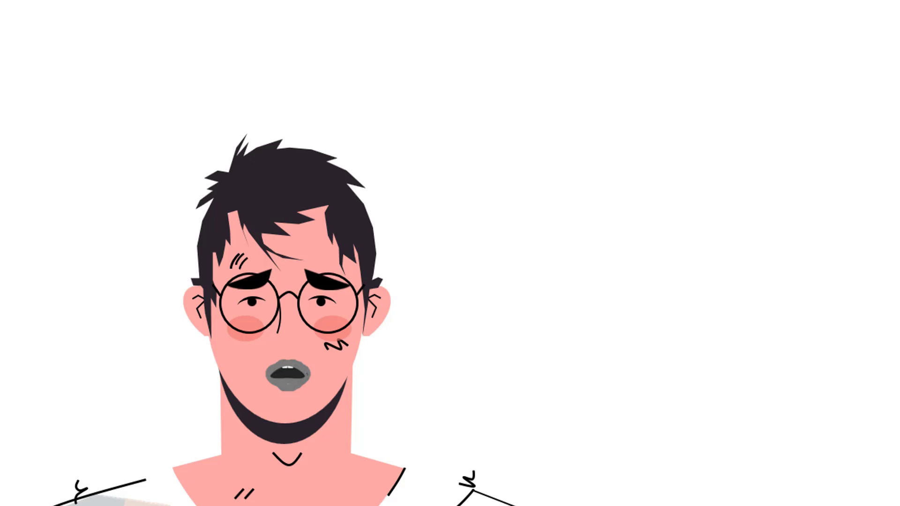
key("Escape")
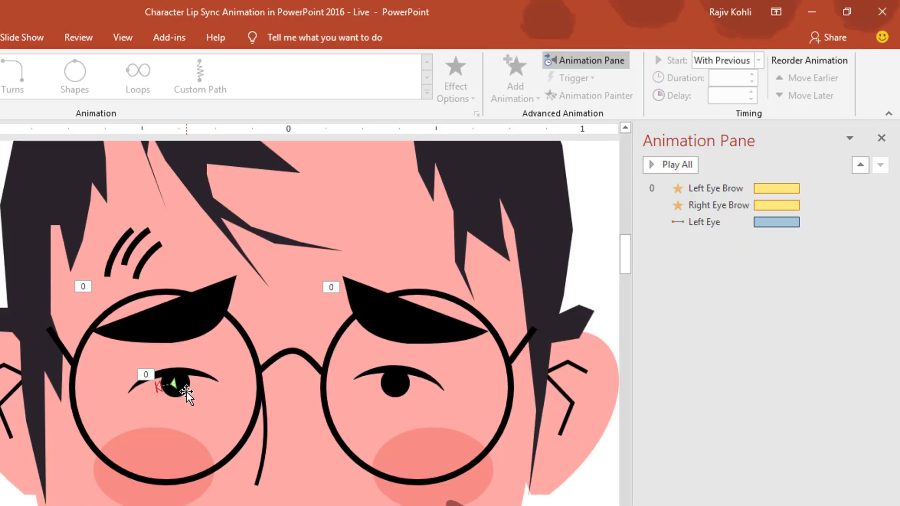
Add a vertical Grow/Shrink to the left eye, starting With Previous, lasting 0.25 seconds.
left_click(185, 389)
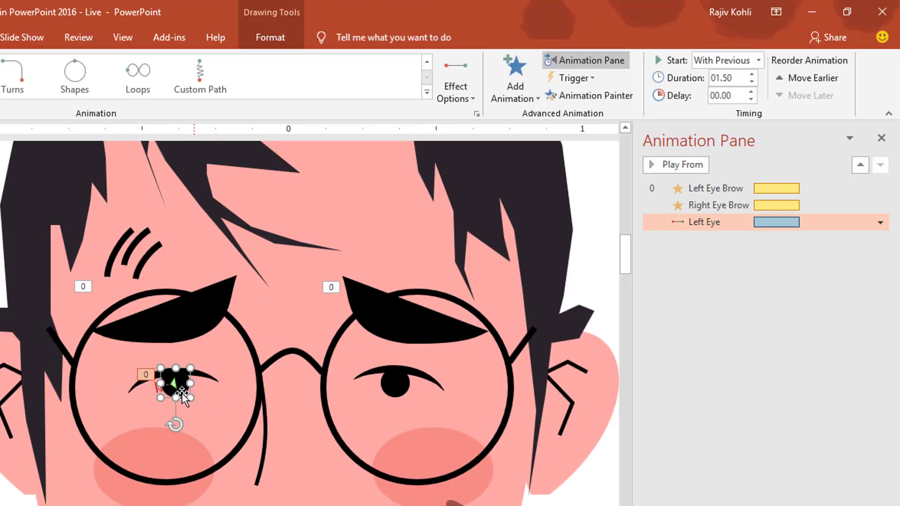
left_click(517, 92)
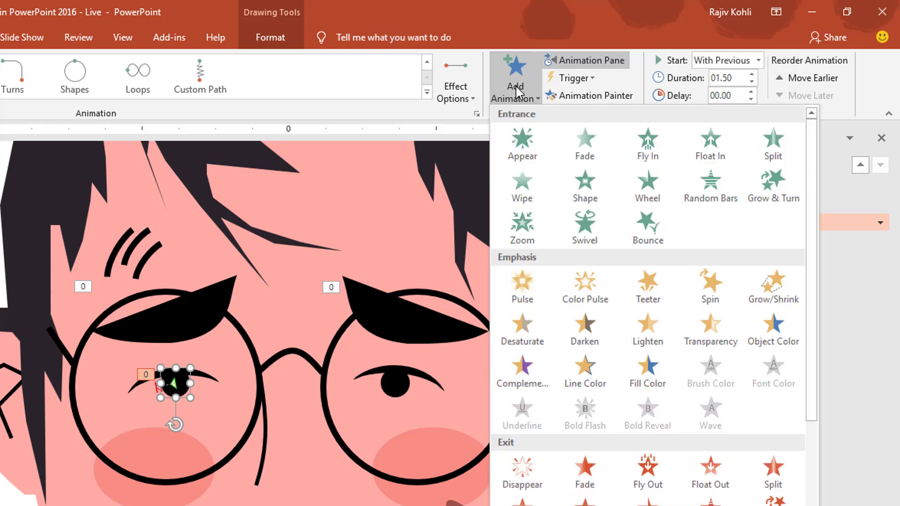
left_click(781, 298)
left_click(728, 60)
left_click(724, 92)
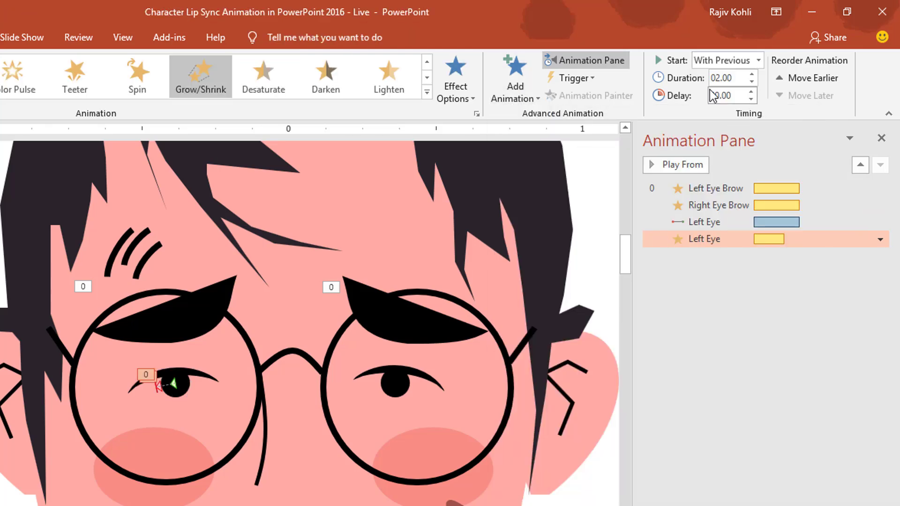
left_click(467, 94)
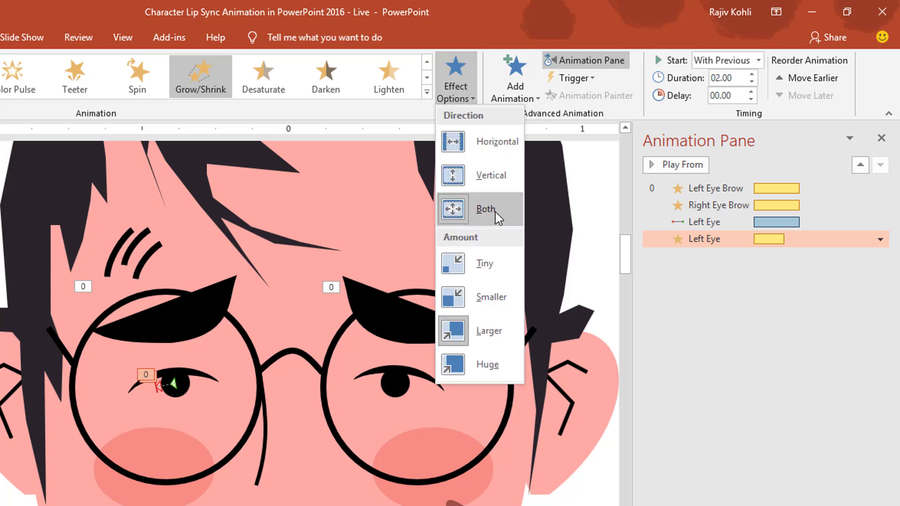
left_click(485, 176)
double_click(732, 80)
type(".25")
key("Return")
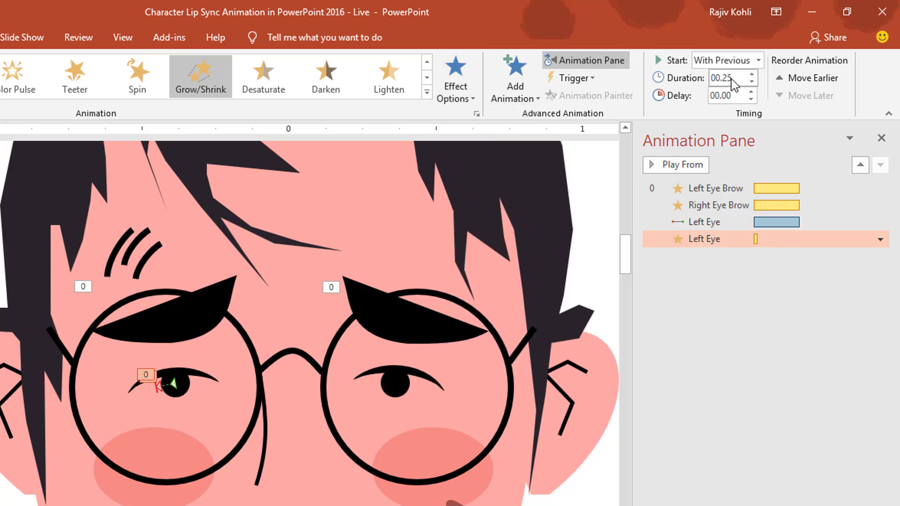
Make the Grow/Shrink blink auto-reverse at a custom 10% size.
double_click(710, 240)
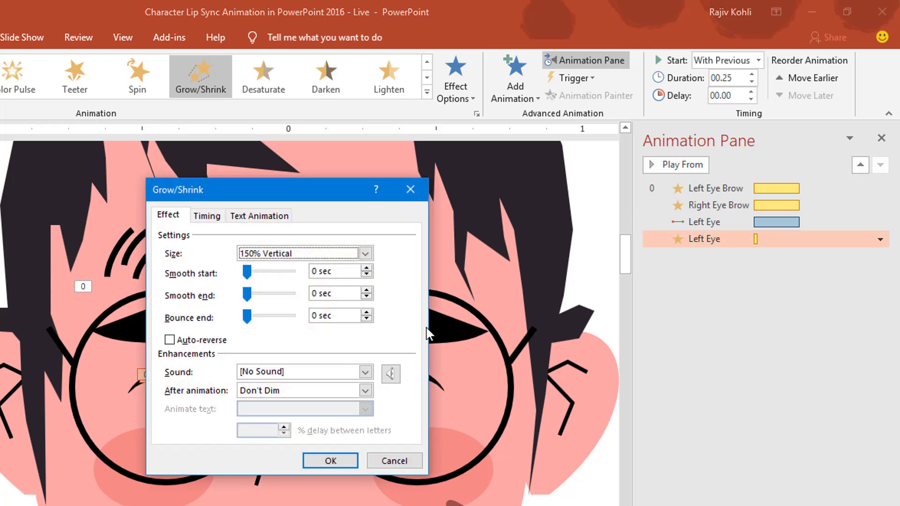
left_click(215, 343)
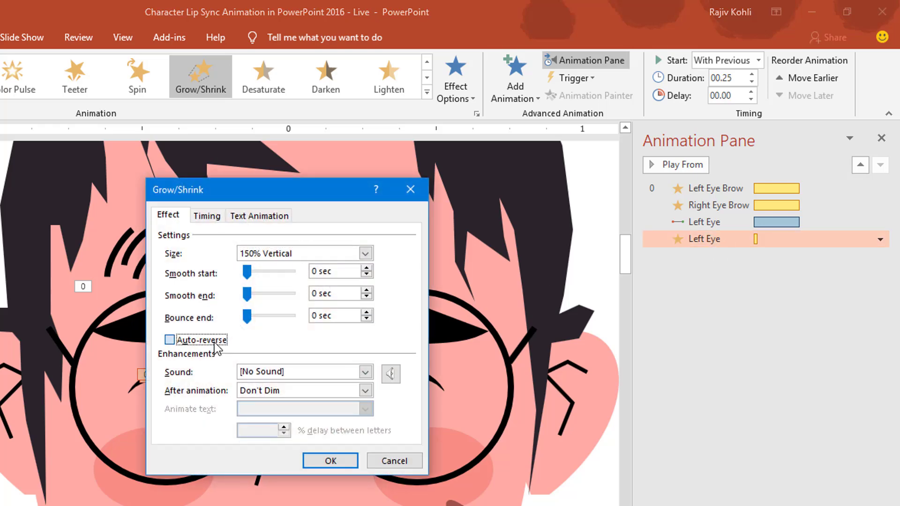
left_click(275, 259)
left_click(334, 335)
type("10")
key("Return")
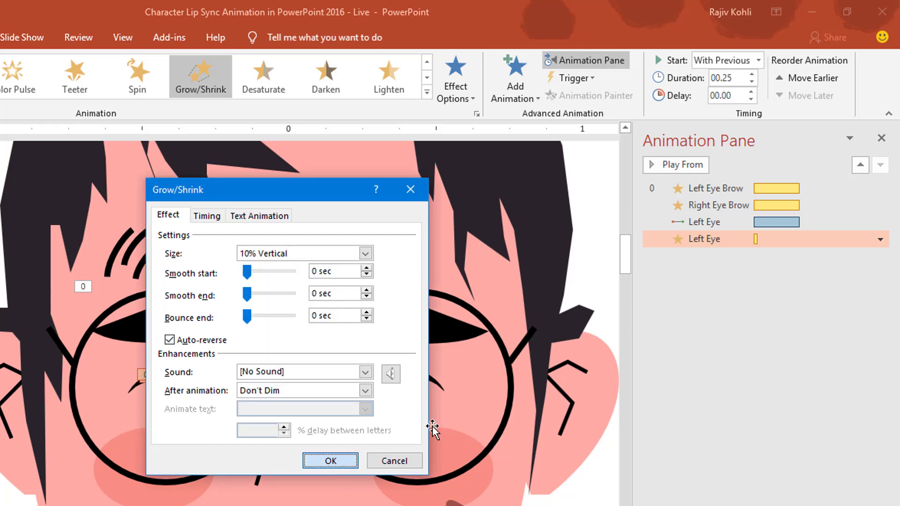
left_click(355, 452)
left_click(740, 81)
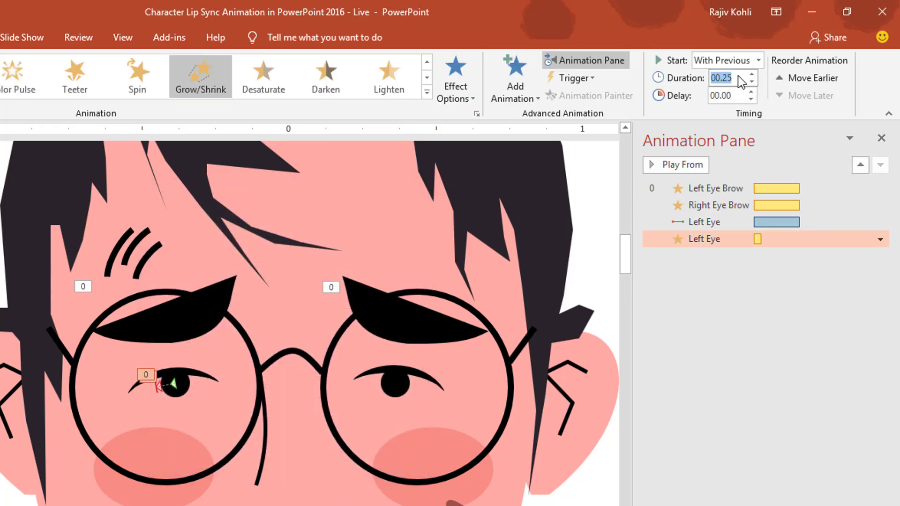
Set the blink to 0.5 seconds with a 3-second delay and preview it.
type(".5")
key("Return")
left_click(733, 94)
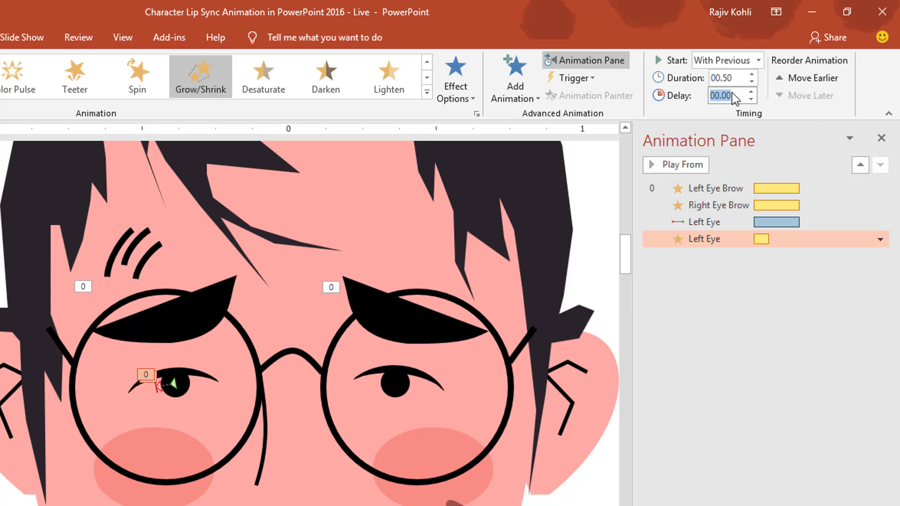
type("3")
key("Return")
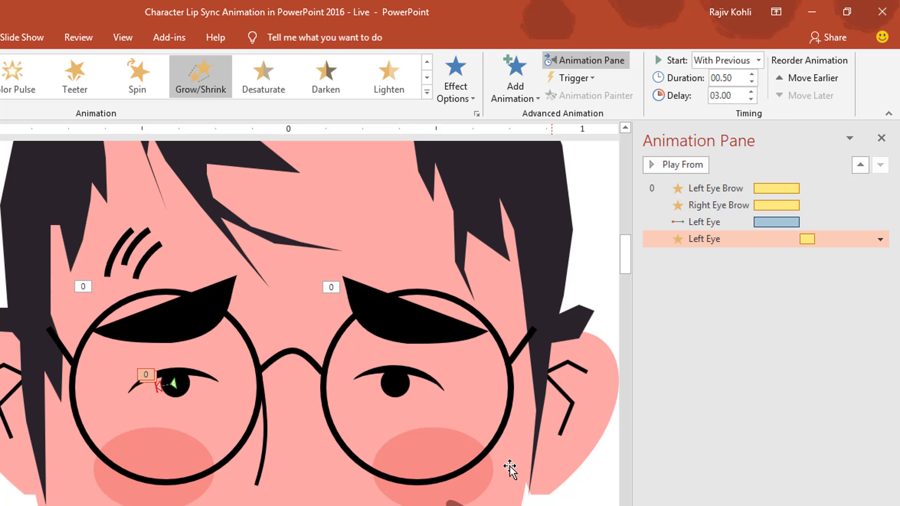
key("shift+F5")
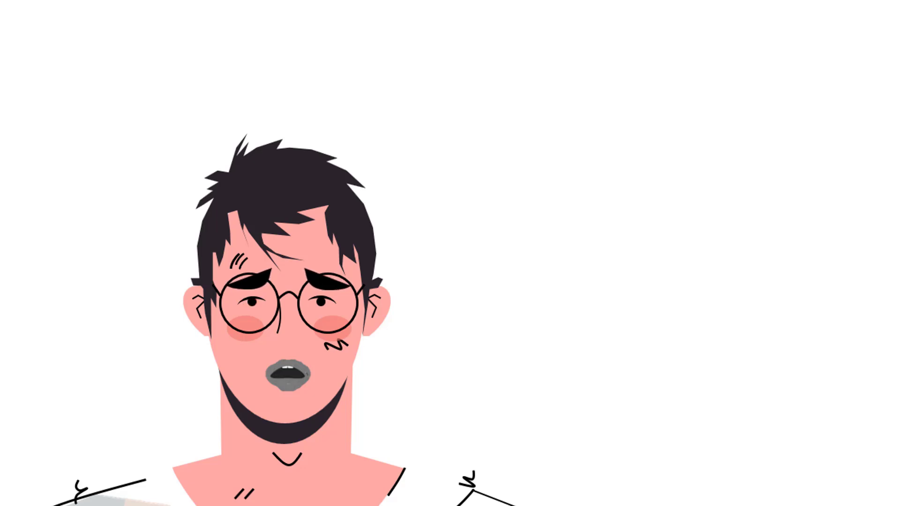
key("Escape")
Shorten the blink to 0.25 seconds and preview the slide show again.
left_click(740, 81)
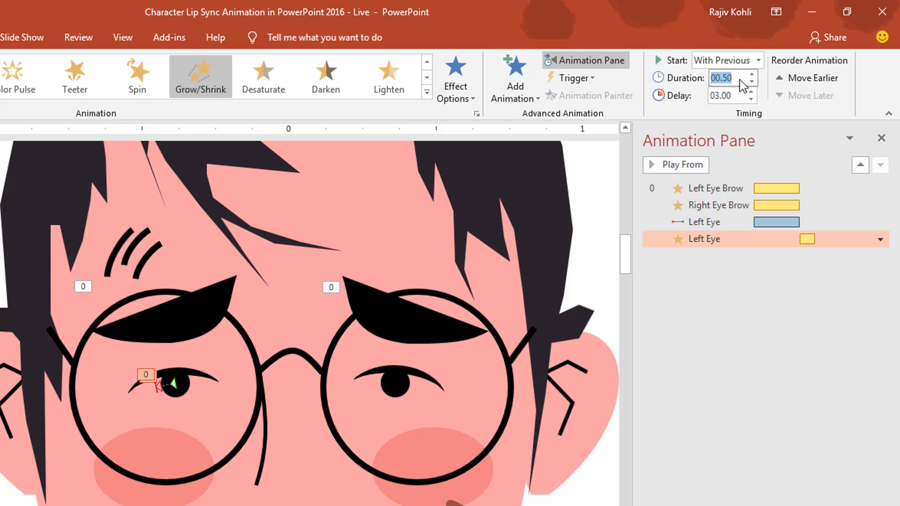
type(".")
key("Return")
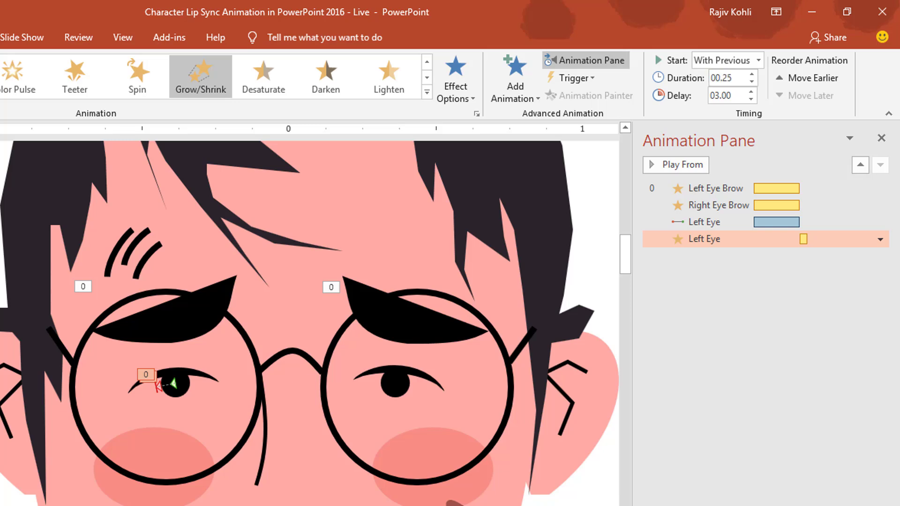
key("shift+F5")
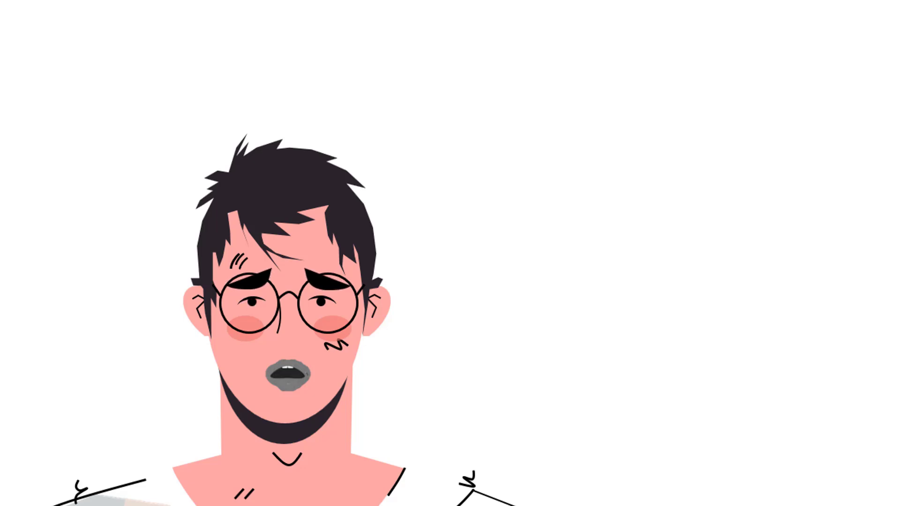
key("Escape")
left_click(187, 388)
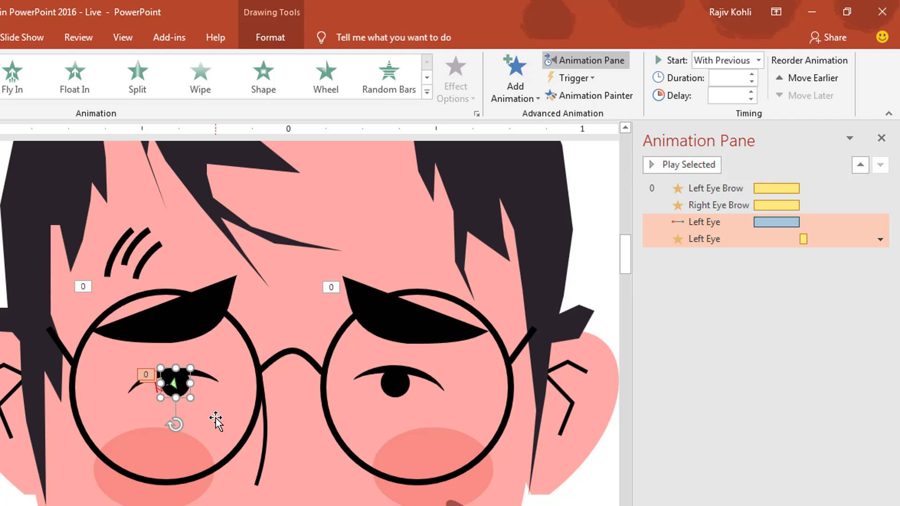
Add a second vertical Grow/Shrink to the left eye, starting With Previous.
left_click(517, 89)
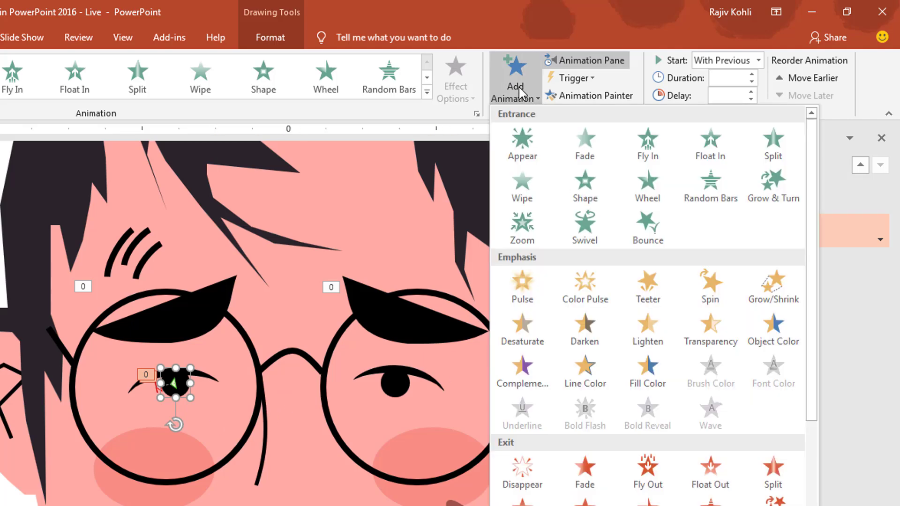
left_click(773, 286)
left_click(717, 61)
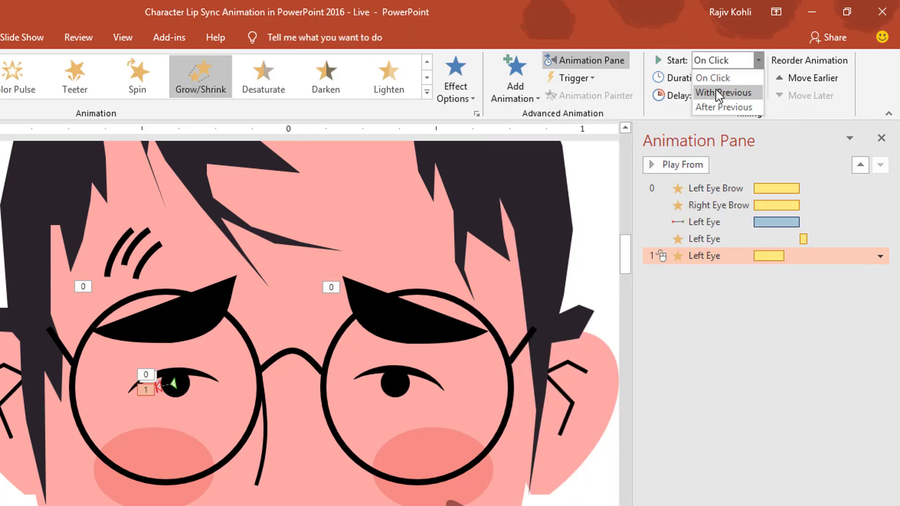
left_click(722, 93)
left_click(456, 89)
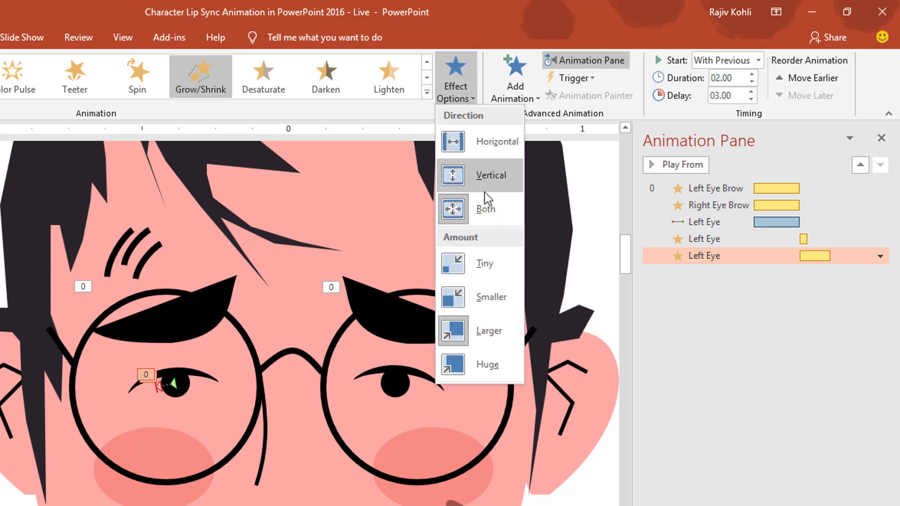
left_click(479, 180)
Give the second blink a 0.5-second duration and a 4-second delay.
left_click(729, 77)
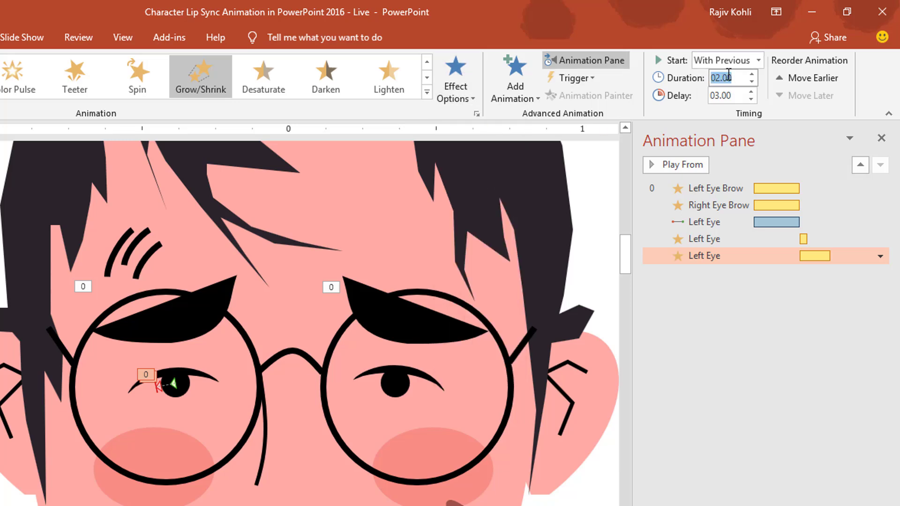
type(".5")
key("Return")
left_click(737, 96)
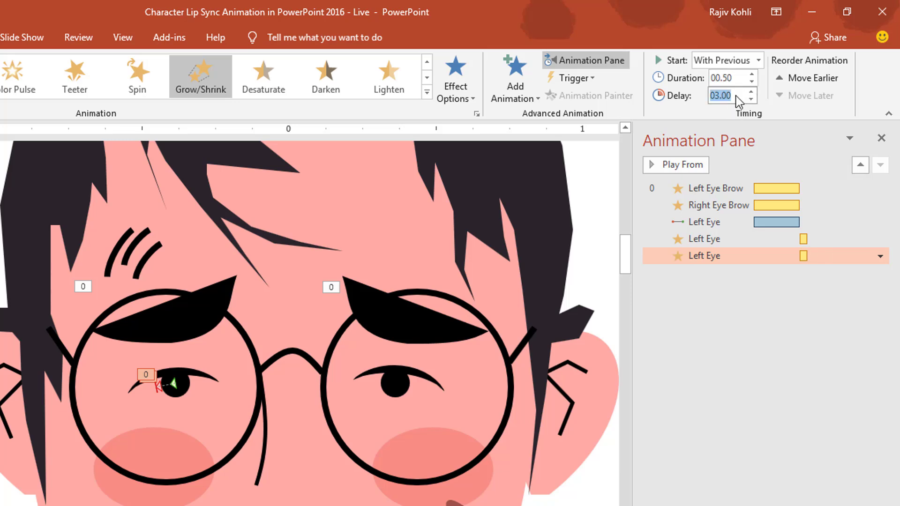
type("4")
key("Return")
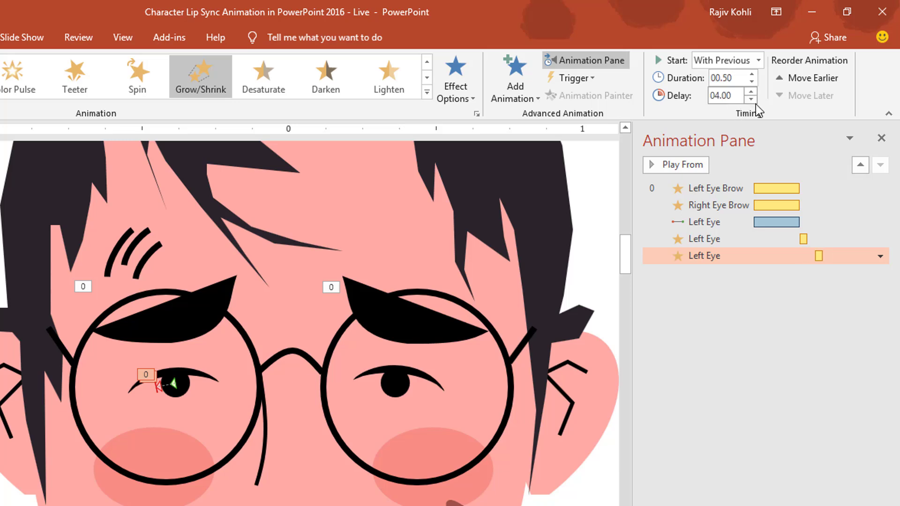
left_click(185, 385)
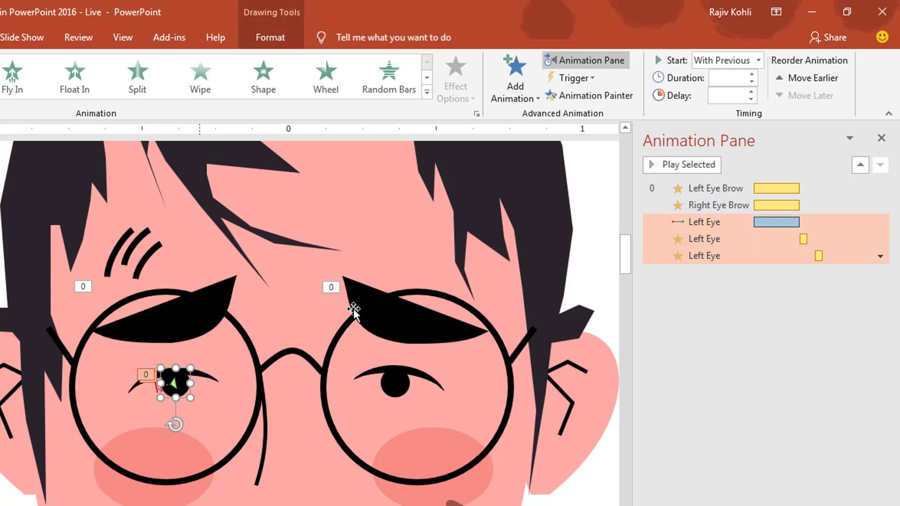
Add a third left-eye Grow/Shrink blink, With Previous, 5-second delay, vertical only.
left_click(506, 87)
left_click(772, 281)
left_click(758, 60)
left_click(724, 92)
double_click(722, 78)
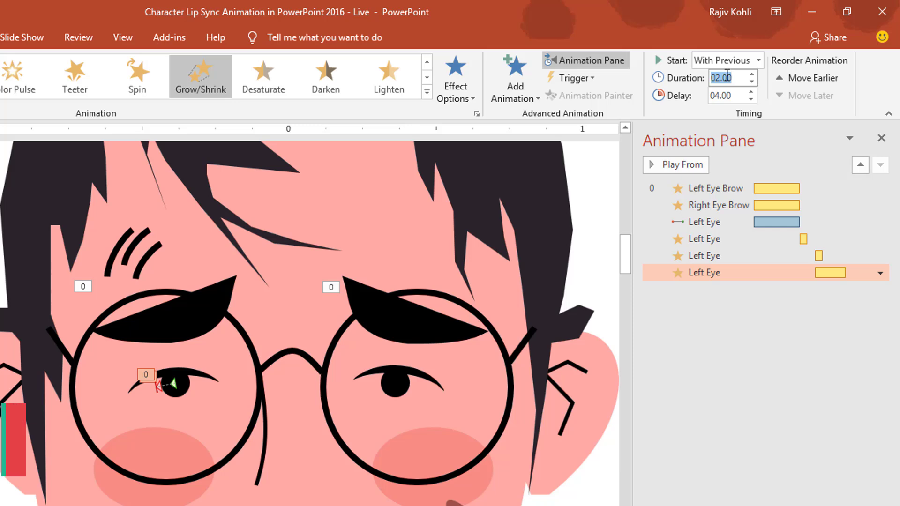
type(".25")
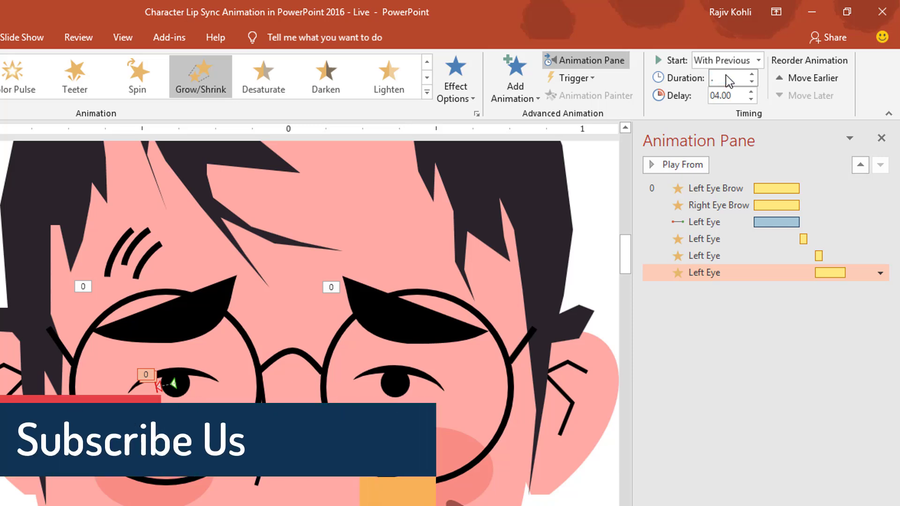
double_click(739, 96)
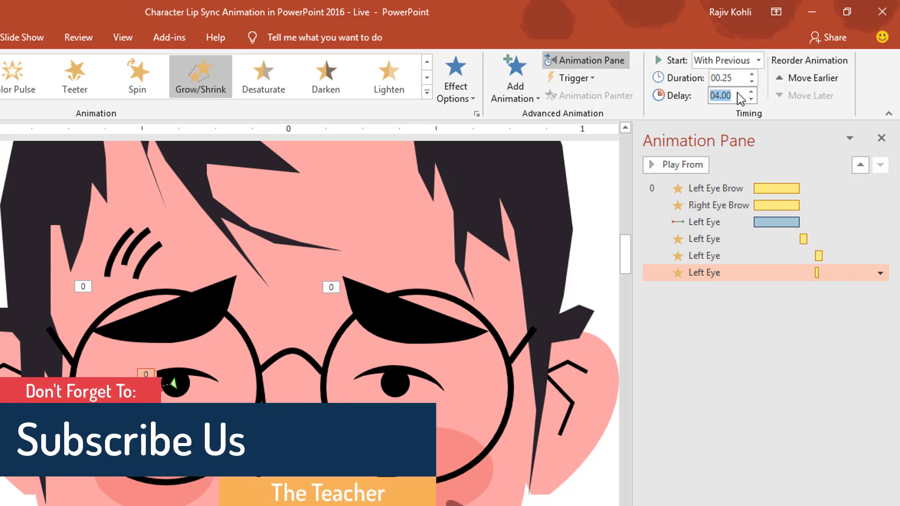
type("5")
key("Return")
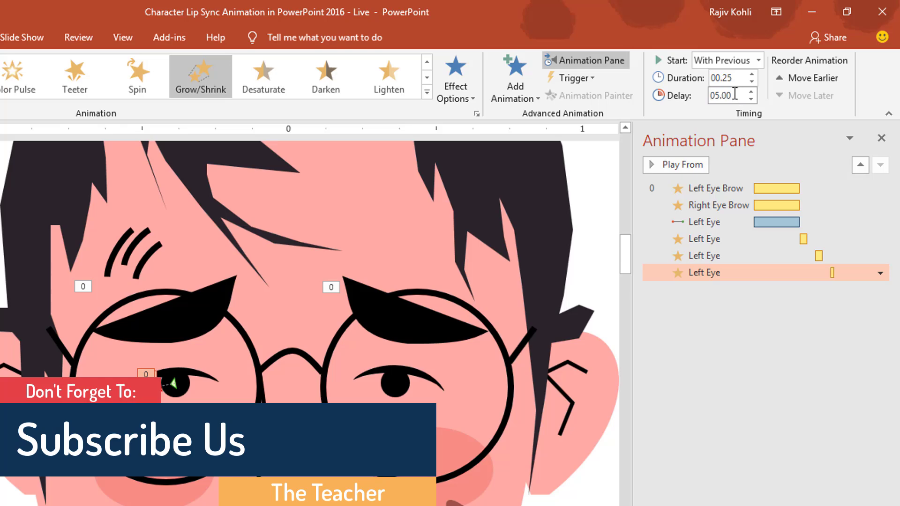
left_click(455, 87)
left_click(464, 174)
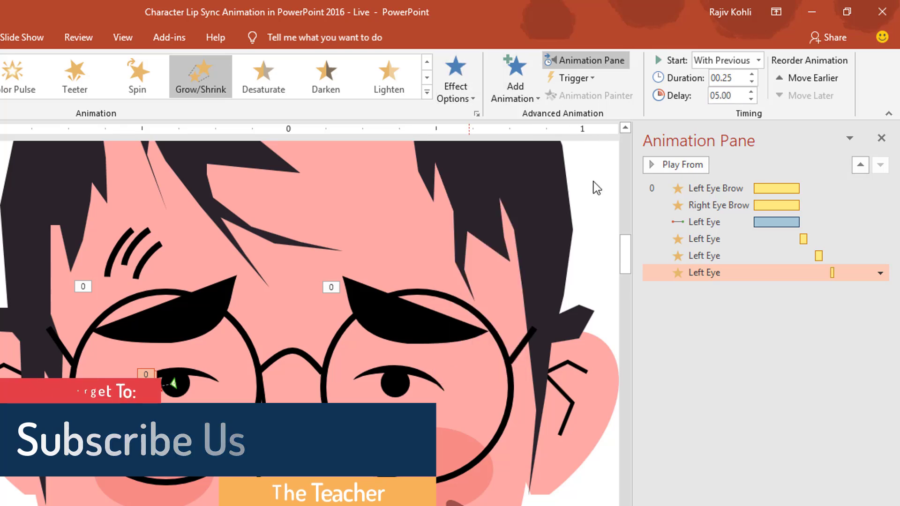
Give the last blink a custom 10% size with auto-reverse.
double_click(724, 275)
left_click(200, 342)
left_click(279, 255)
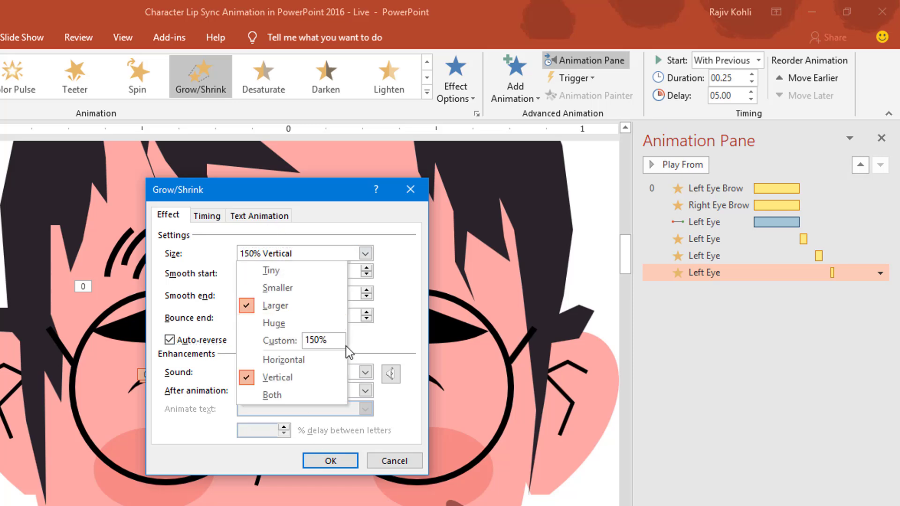
left_click(247, 345)
type("10")
key("Return")
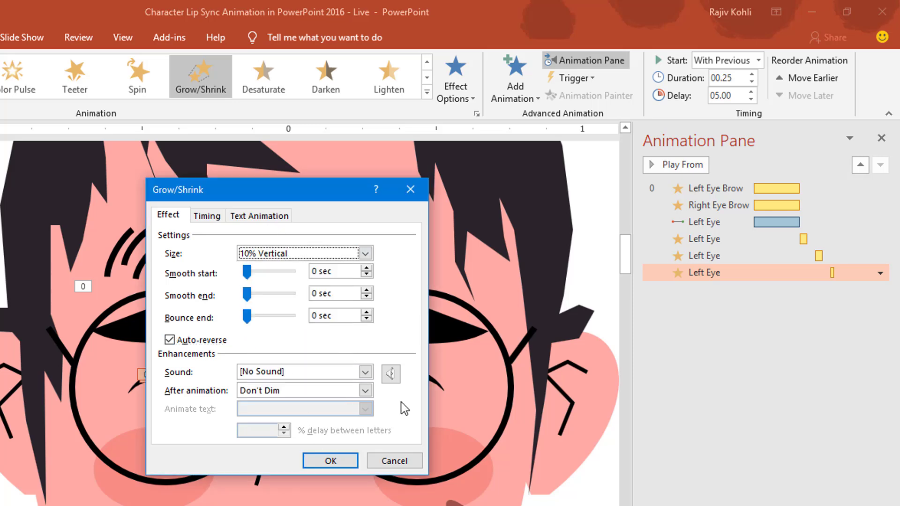
left_click(333, 463)
Give the fifth Left Eye effect the same custom 10% size with auto-reverse.
double_click(747, 256)
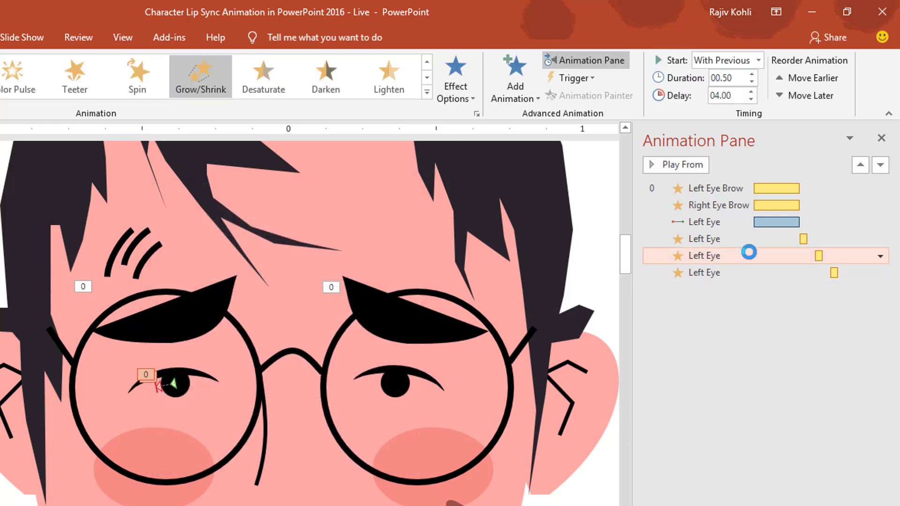
left_click(259, 255)
left_click(247, 342)
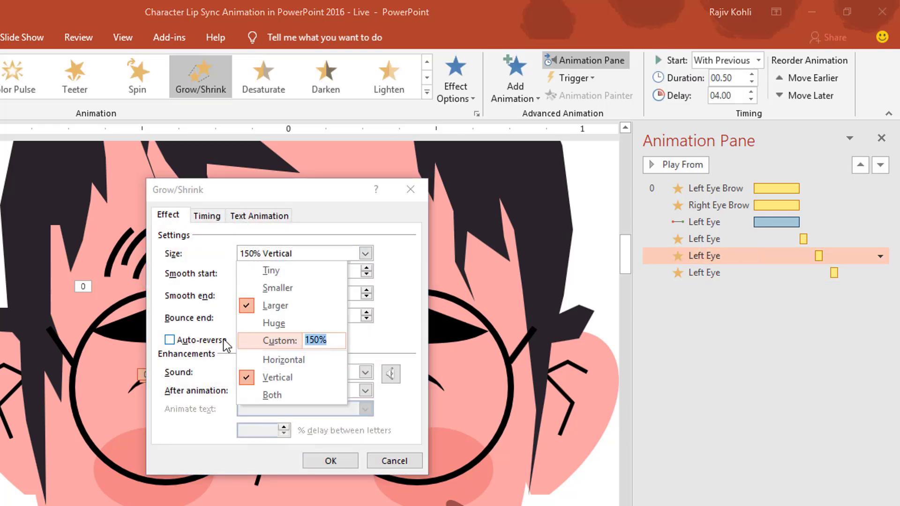
type("10")
key("Return")
left_click(222, 341)
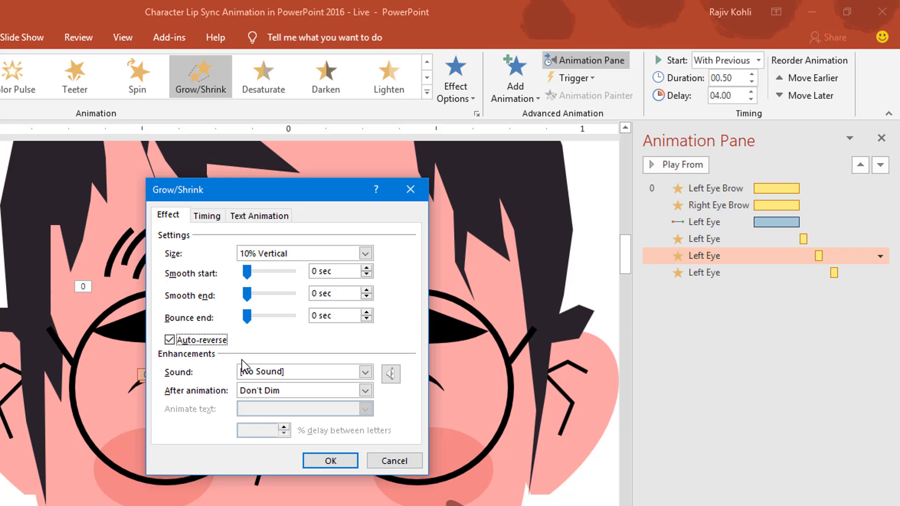
left_click(331, 462)
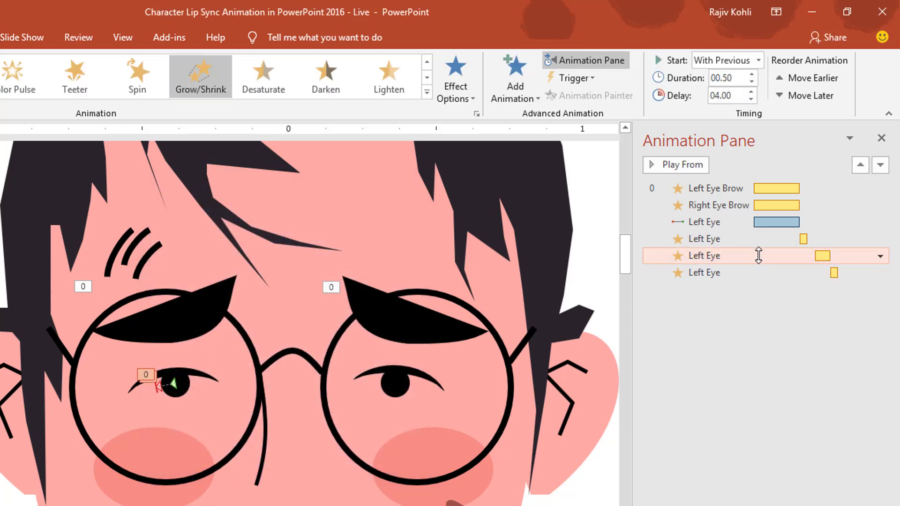
Set the fifth effect to 0.25 seconds and the last blink to 0.10 seconds, then preview the slide show.
double_click(728, 79)
type(".25")
key("Return")
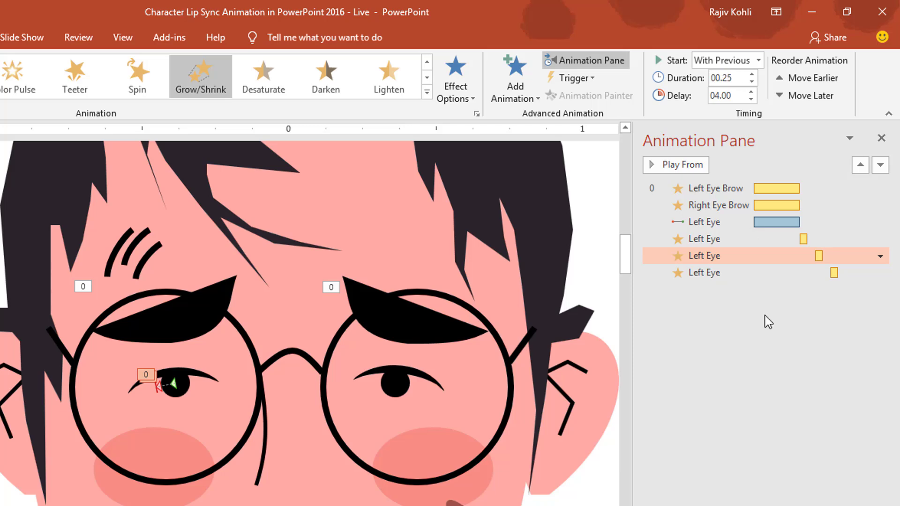
left_click(783, 273)
double_click(735, 82)
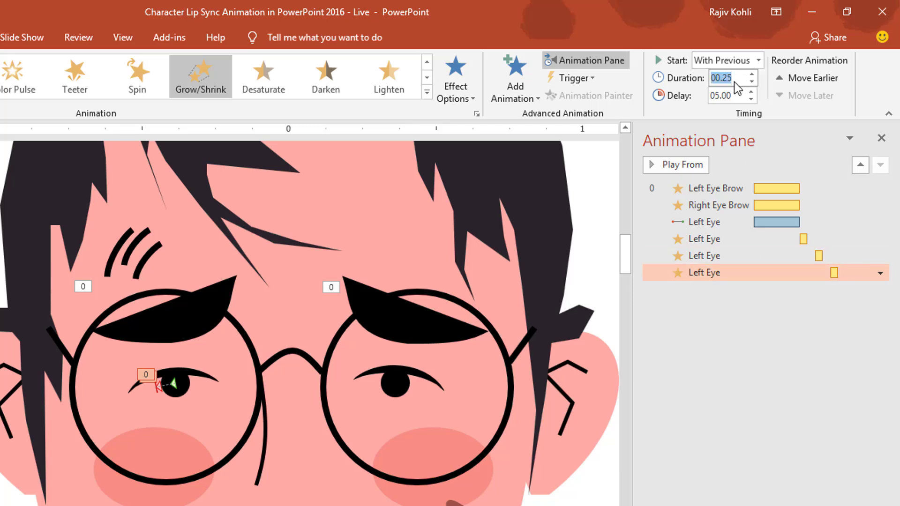
type(".1")
key("Return")
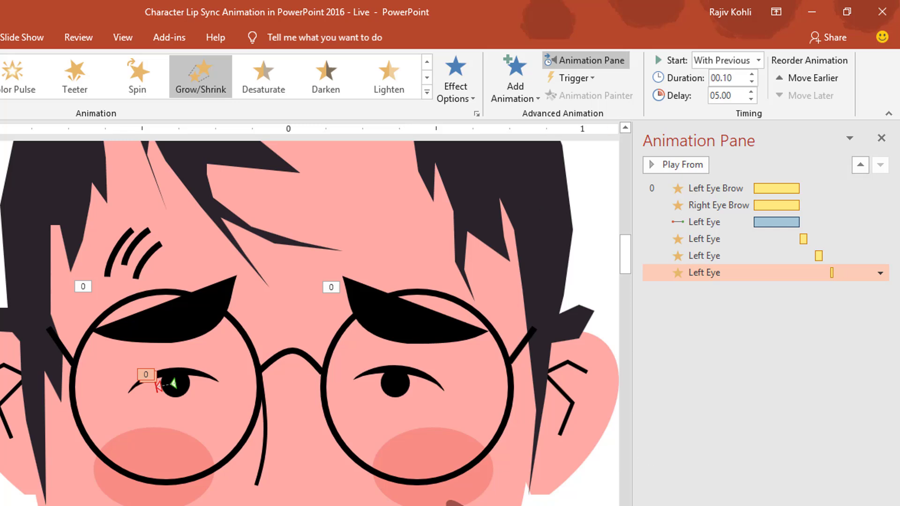
key("shift+F5")
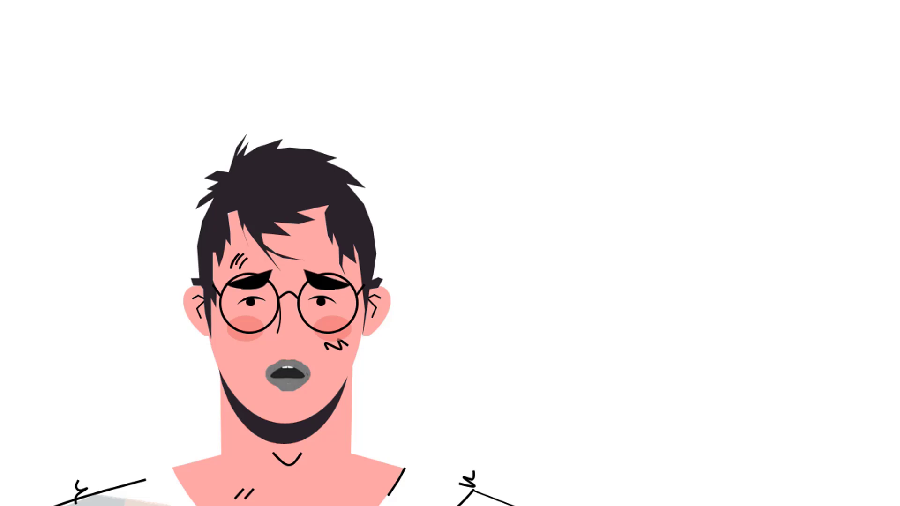
Exit the slide show preview back to editing view.
key("Escape")
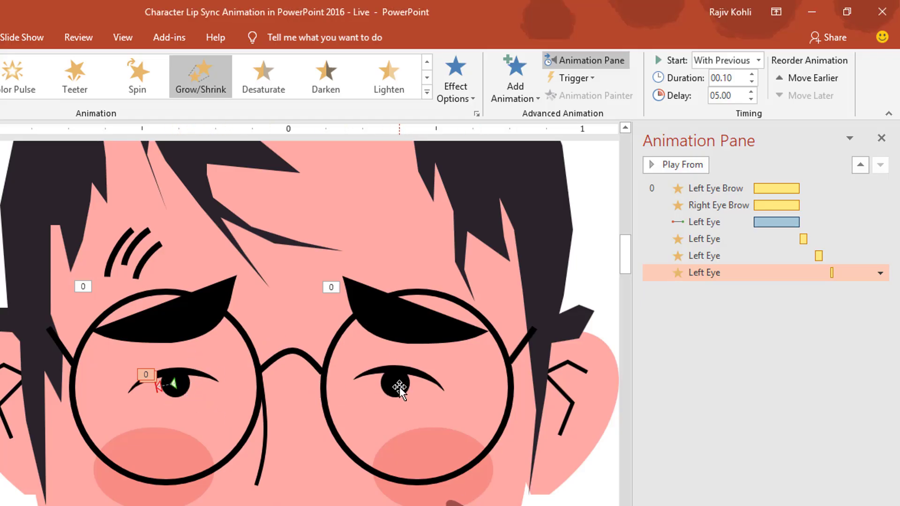
Copy the left pupil's motion path and three blinks onto the right pupil with Animation Painter.
left_click(179, 392)
left_click(603, 98)
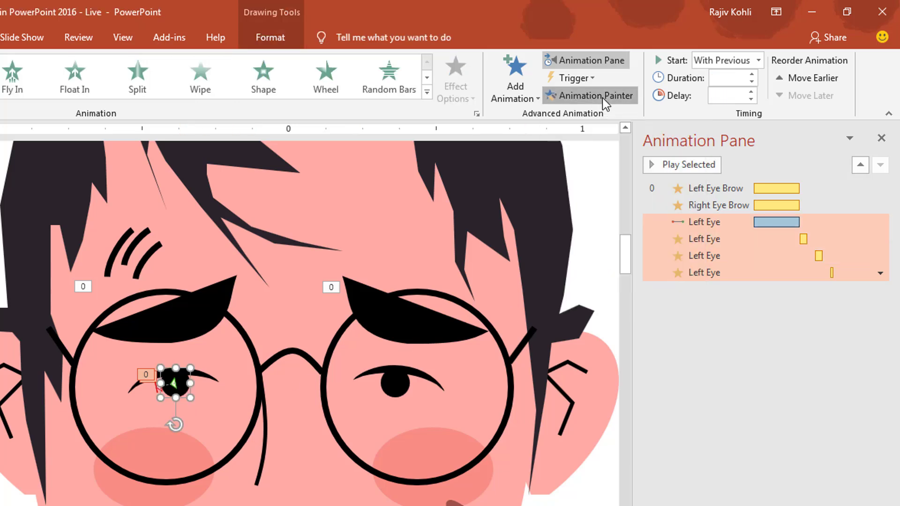
left_click(396, 392)
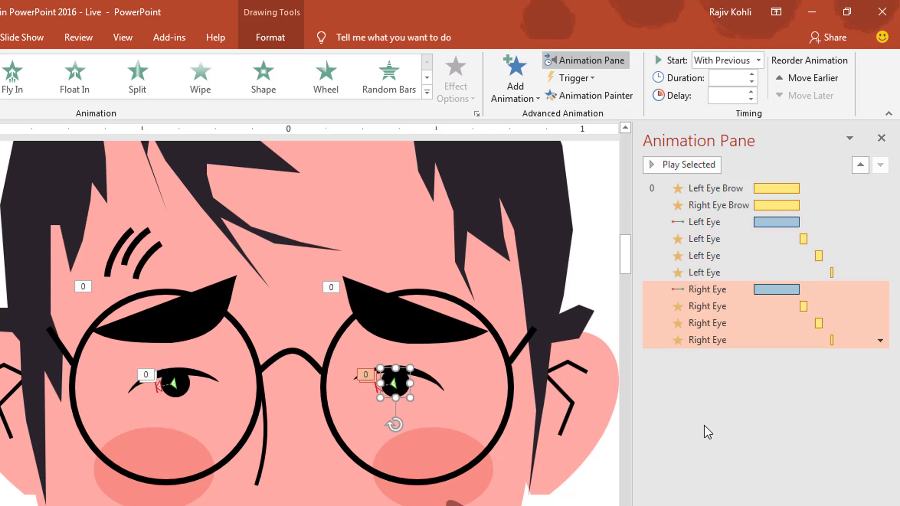
Give both cheek blushes a Fade entrance starting With Previous.
left_click(719, 372)
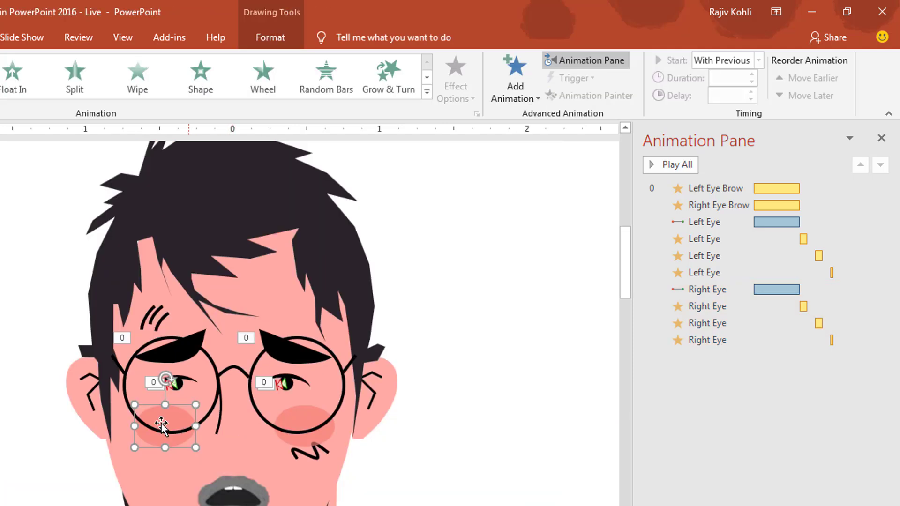
left_click(312, 422, "shift")
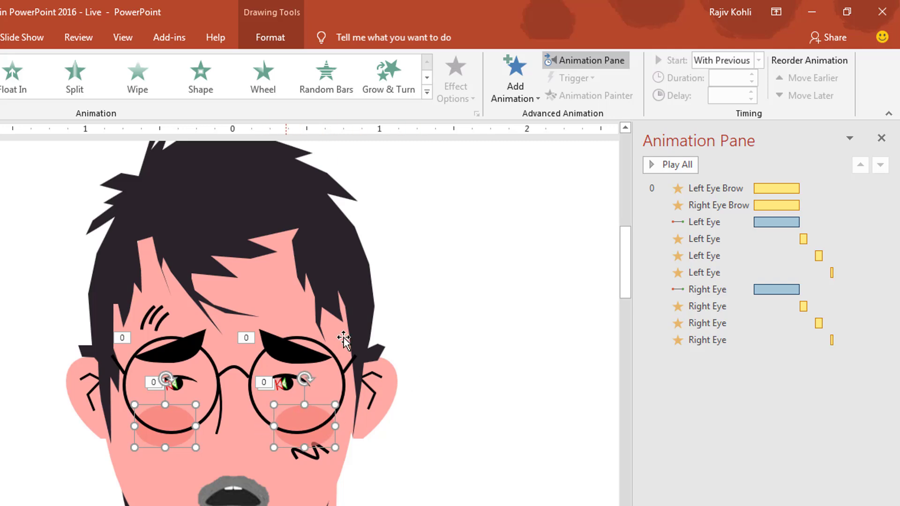
left_click(514, 87)
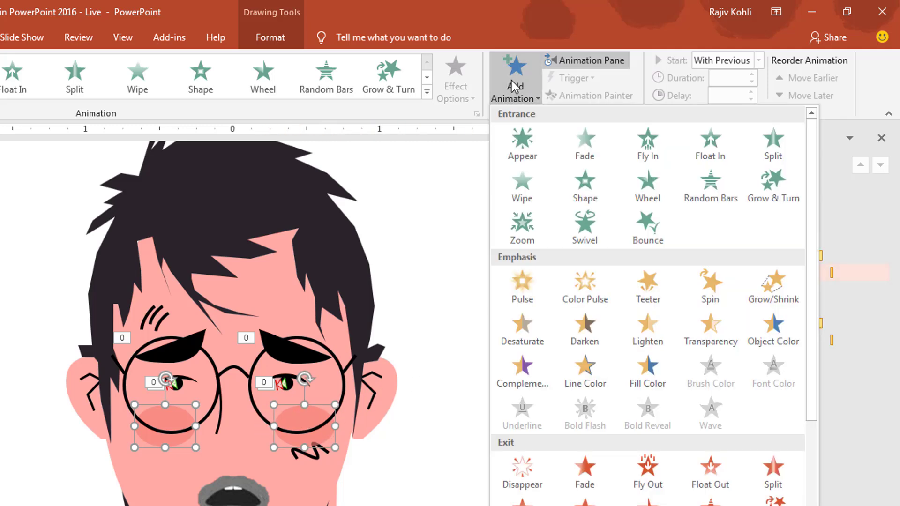
left_click(570, 148)
left_click(722, 60)
left_click(711, 94)
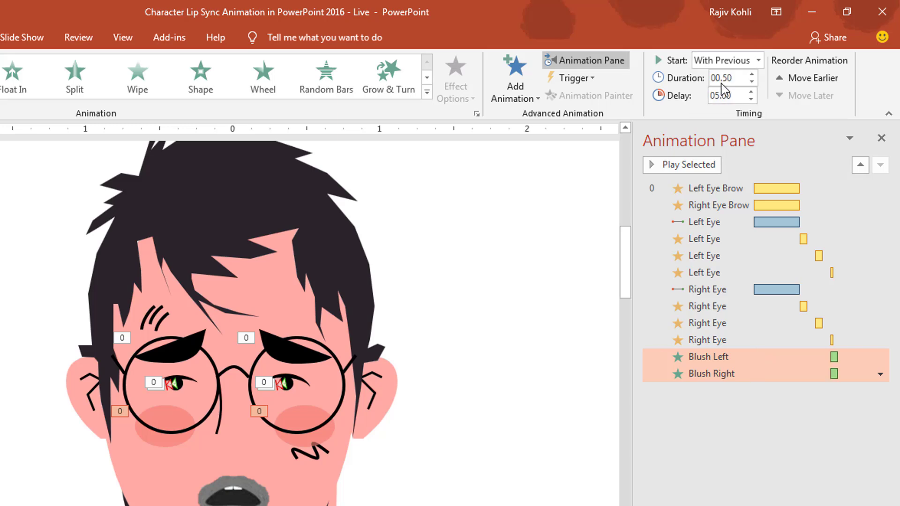
Set the blush fade-in to 1 second with a 4-second delay, then reselect both blushes.
double_click(732, 79)
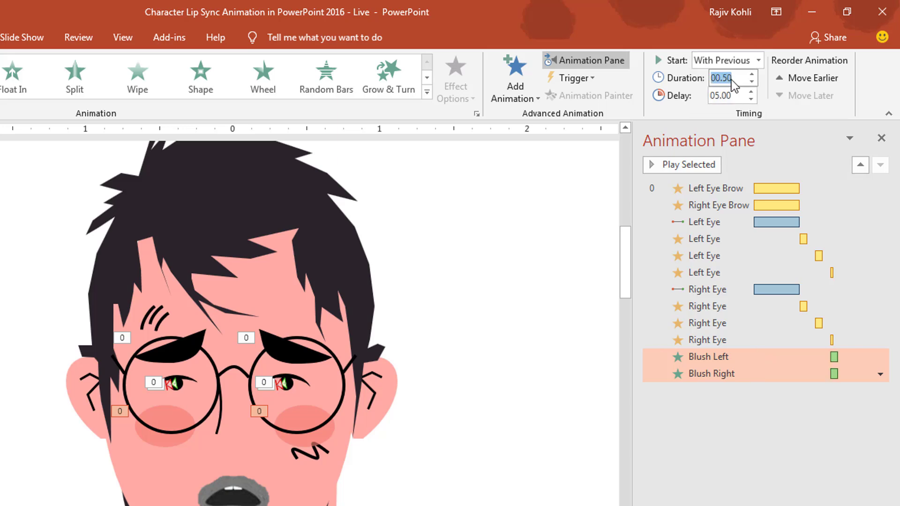
type("1")
key("Return")
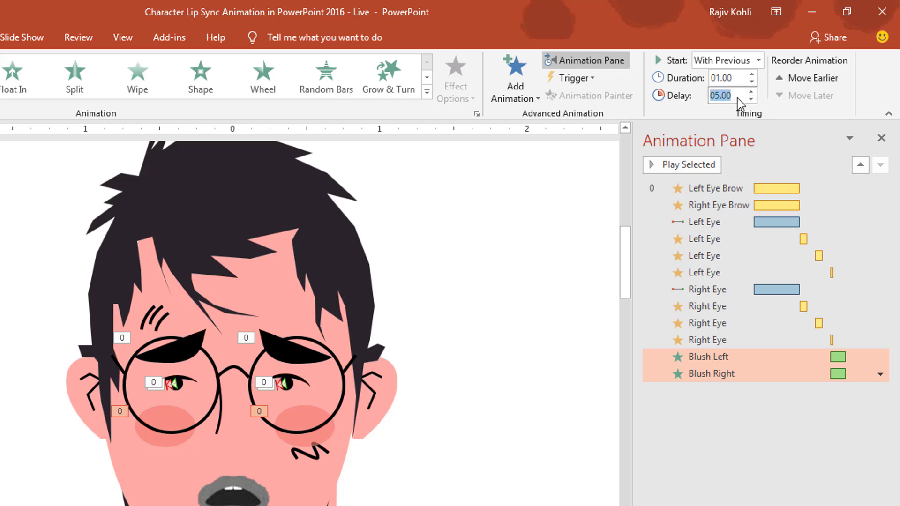
left_click(738, 98)
type("4")
key("Return")
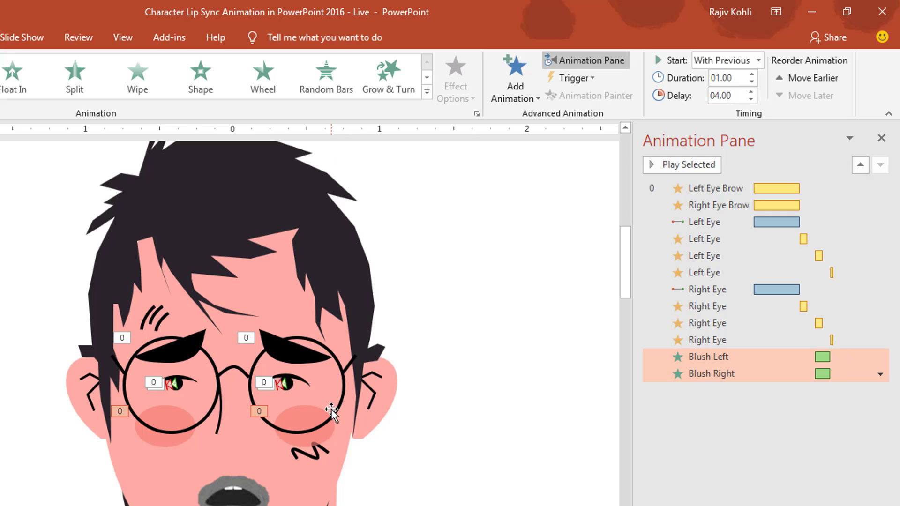
left_click(170, 411)
left_click(305, 414, "shift")
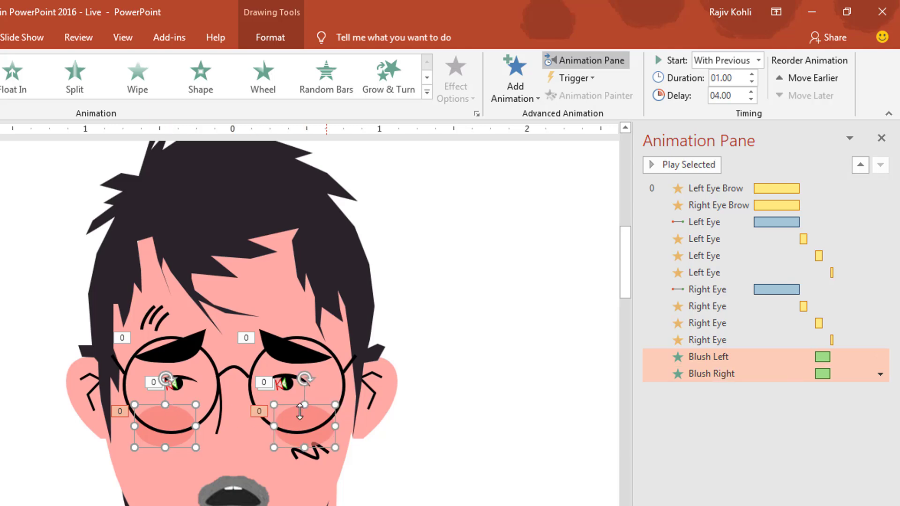
left_click(527, 82)
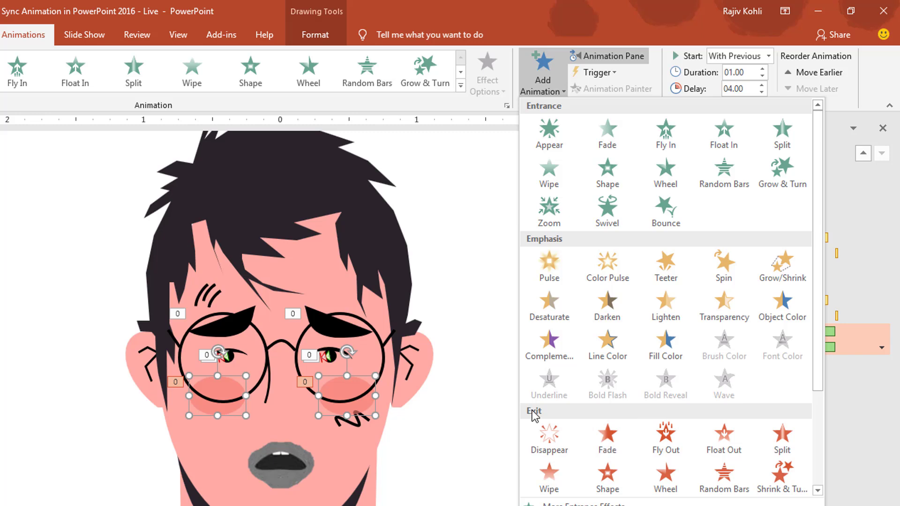
Add a Fade exit to both blushes, With Previous, lasting 1 second.
left_click(605, 445)
left_click(734, 59)
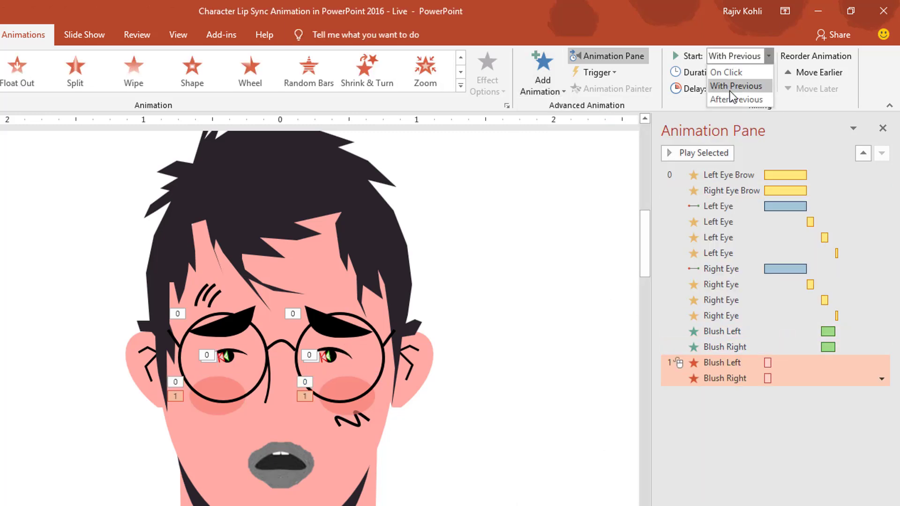
left_click(733, 88)
double_click(745, 89)
type("4")
key("Return")
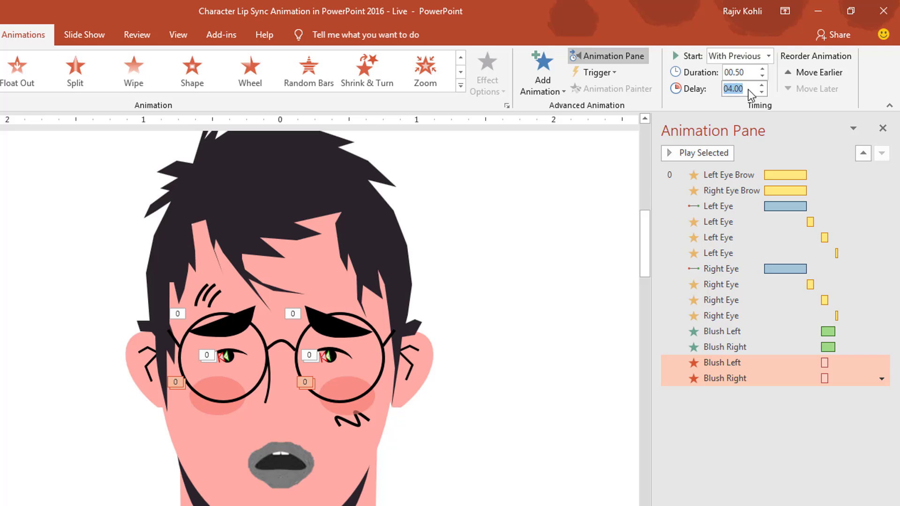
key("Return")
double_click(739, 72)
type("41")
key("Return")
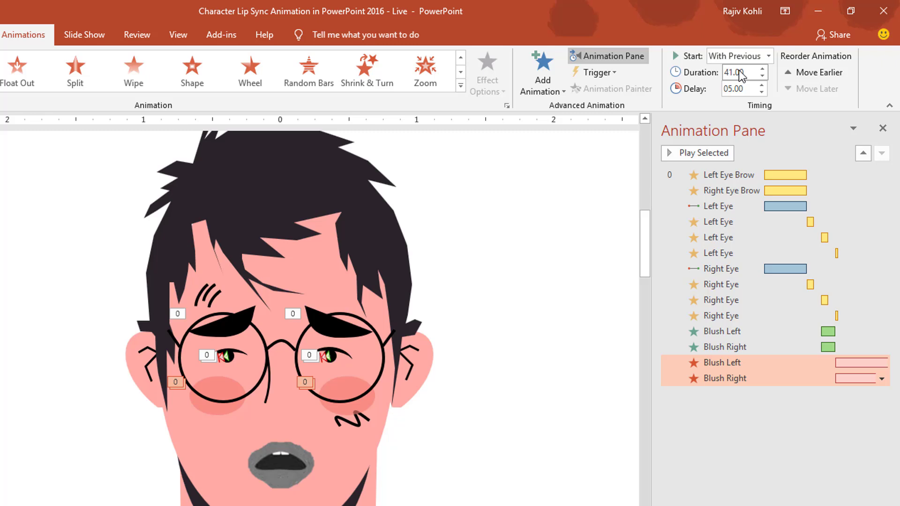
double_click(738, 71)
type("1")
key("Return")
Delay the blush fade-out by 5.5 seconds and play the slide as a slide show.
double_click(742, 90)
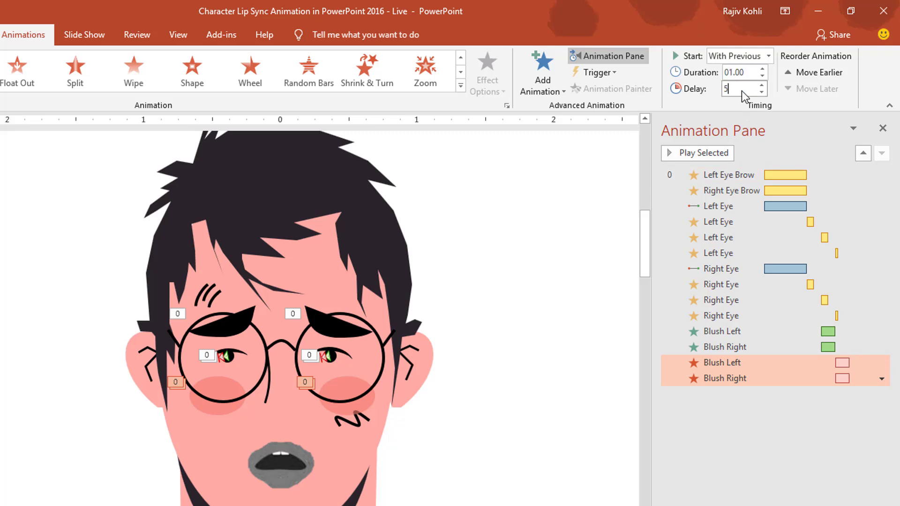
type("5.5")
key("Return")
left_click(516, 456)
key("shift+F5")
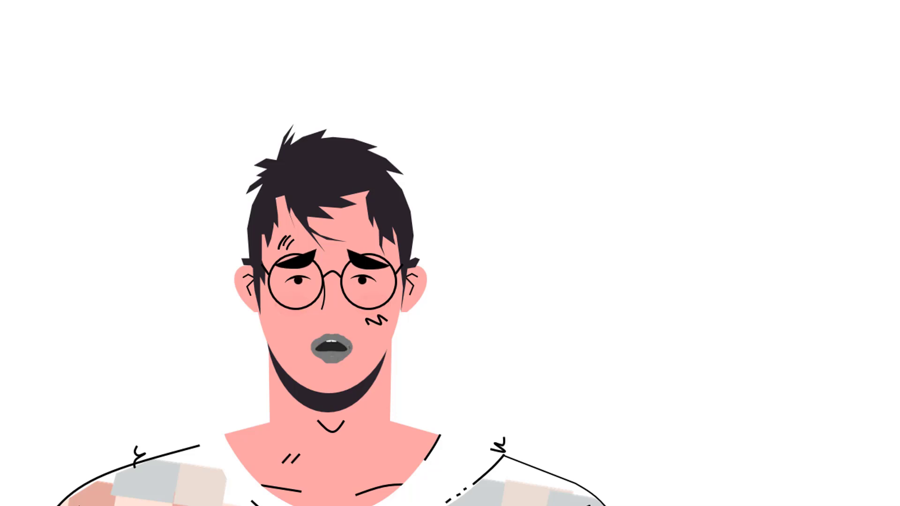
End the preview, reveal the slide thumbnails, and go to slide 2's mouth-shape chart.
key("Escape")
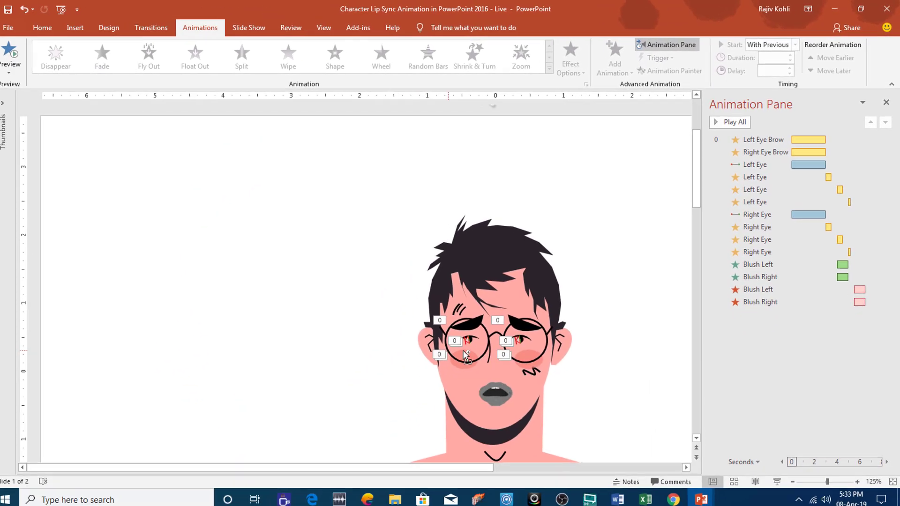
scroll(462, 350, "up", 2)
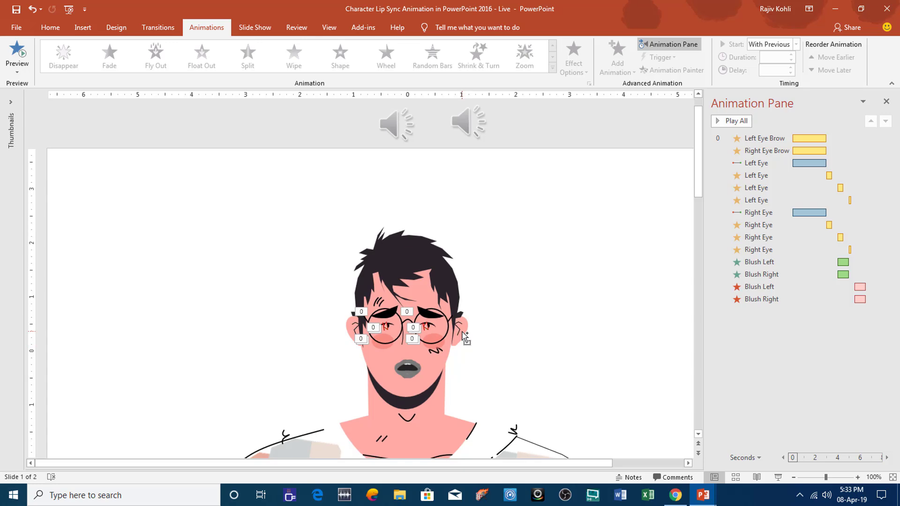
scroll(465, 336, "down", 3)
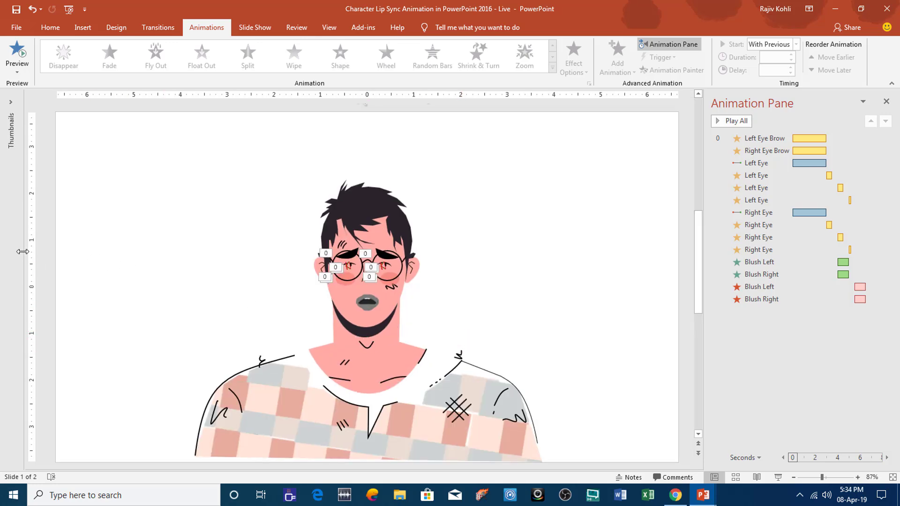
left_click_drag(61, 252, 99, 251)
left_click(49, 188)
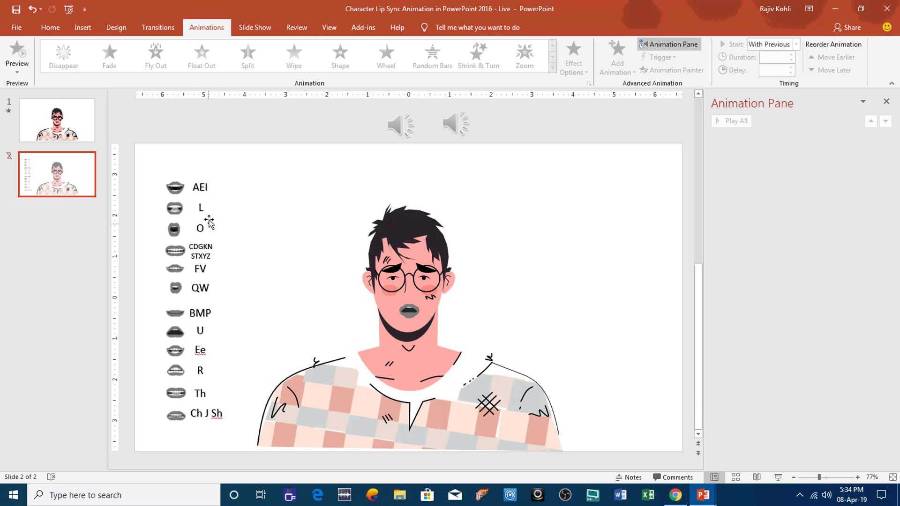
Select the L, O, FV and AEI mouth shapes on slide 2 and return to slide 1.
left_click(177, 209)
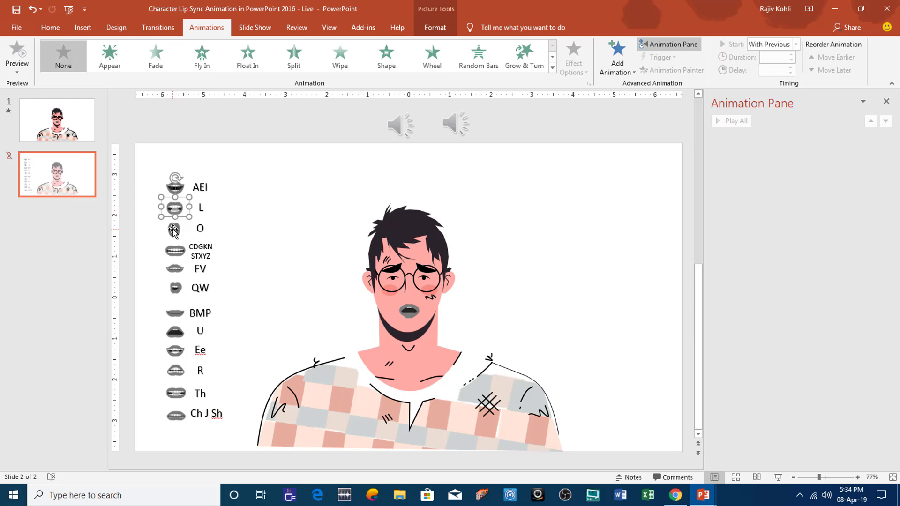
left_click(173, 229)
left_click(172, 270)
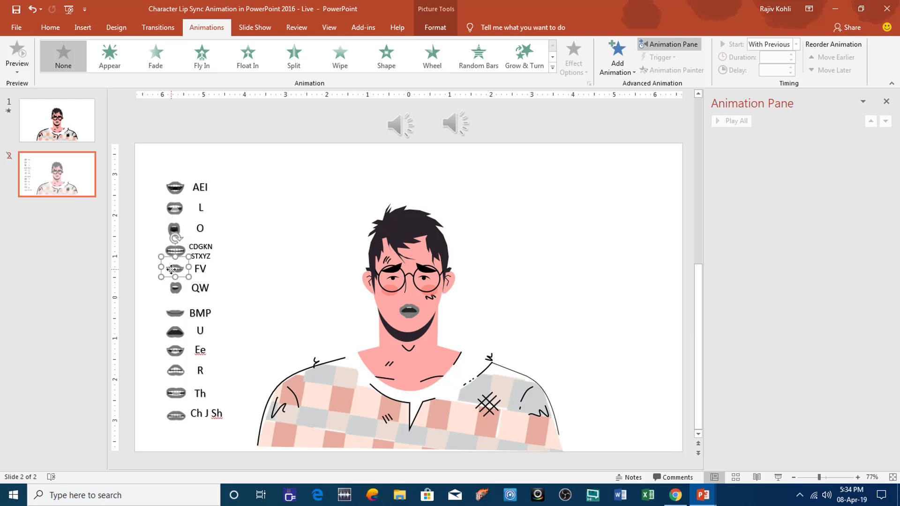
left_click(174, 188)
left_click(76, 135)
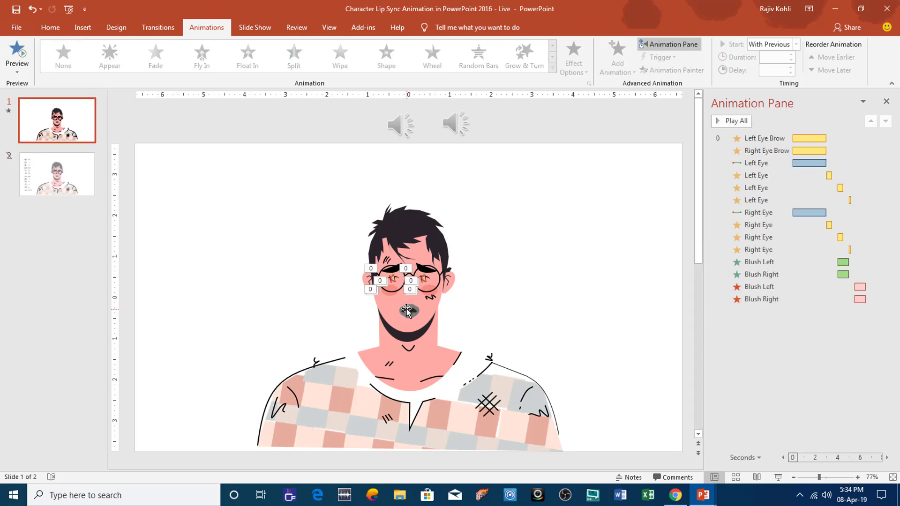
Move the mouth pictures to the upper left of slide 1.
mouse_move(317, 284)
left_mouse_down()
mouse_move(455, 328)
mouse_move(235, 211)
mouse_move(238, 218)
mouse_move(279, 205)
mouse_move(229, 245)
mouse_move(231, 186)
mouse_move(172, 224)
left_mouse_up()
left_click(271, 202)
left_click_drag(235, 215, 266, 225)
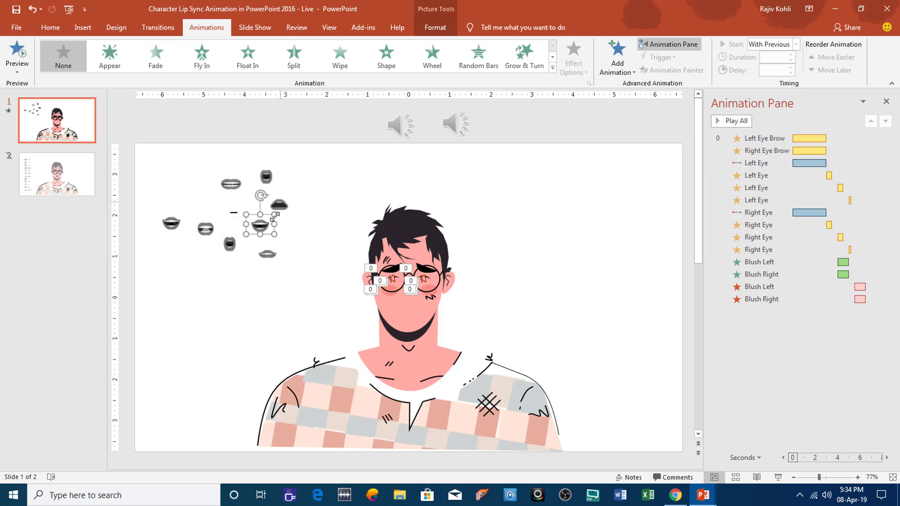
Undo three times so the mouth shapes stack back onto the face, and zoom in.
left_click(61, 188)
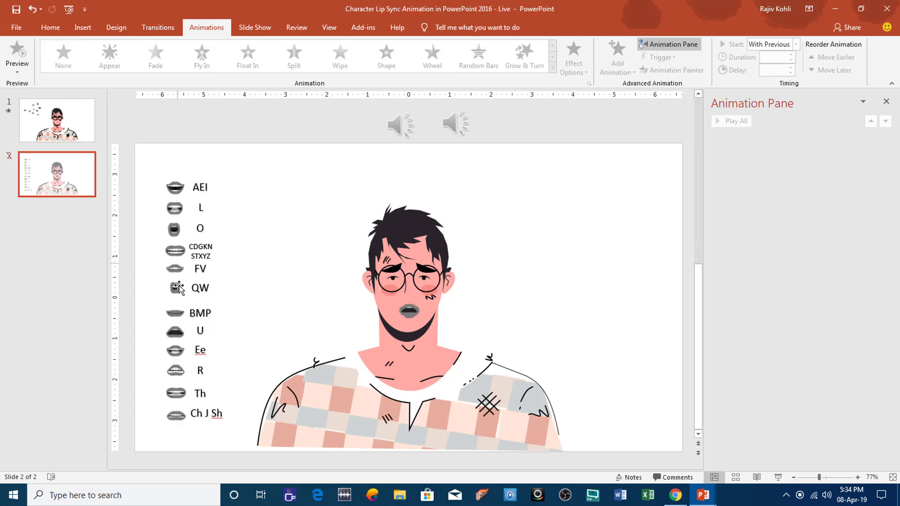
left_click(63, 125)
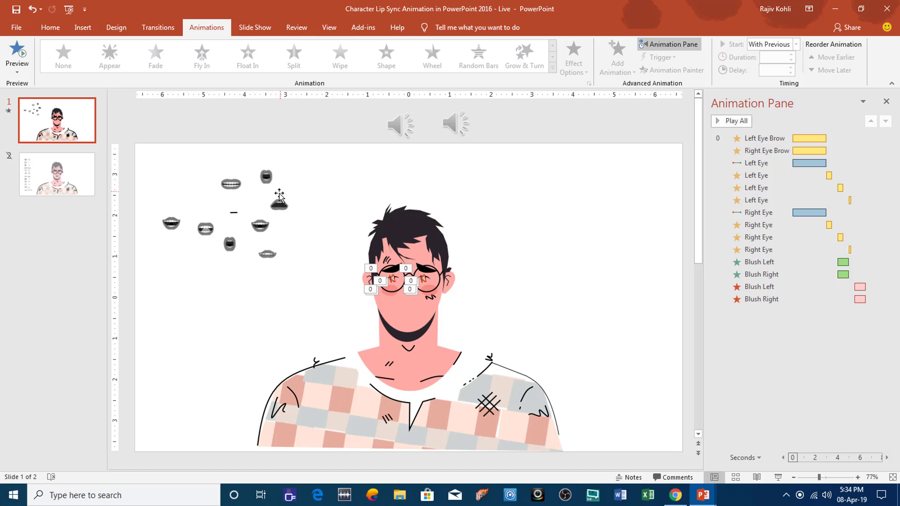
key("ctrl+z")
key("ctrl+z")
key("ctrl+z")
key("ctrl+z")
key("ctrl+z")
key("ctrl+z")
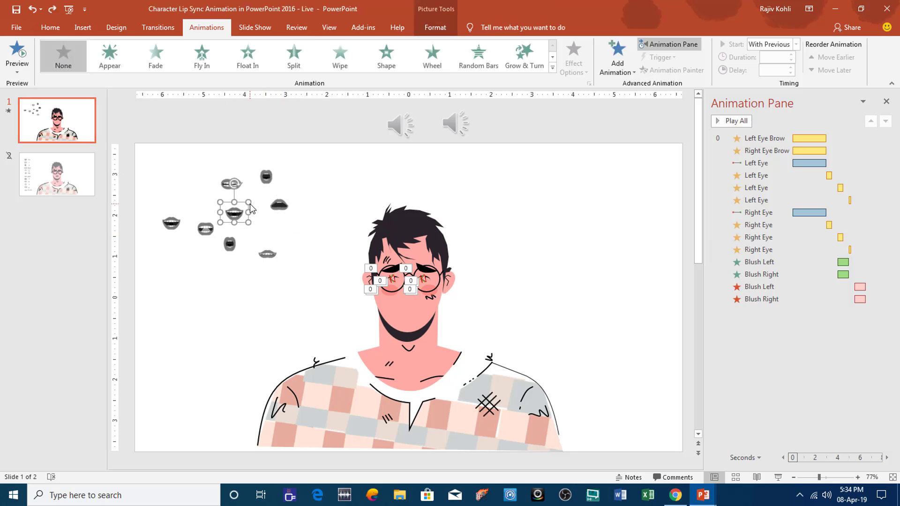
key("ctrl+z")
key("ctrl+z")
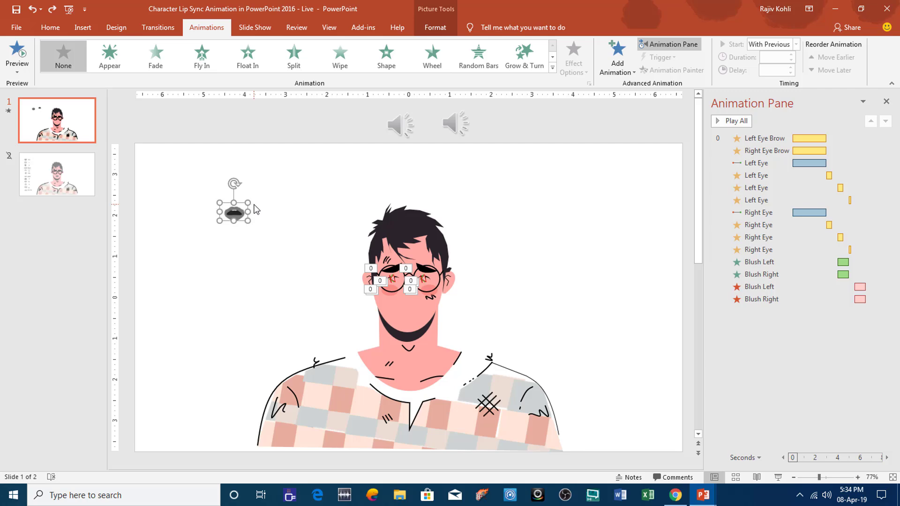
key("ctrl+z")
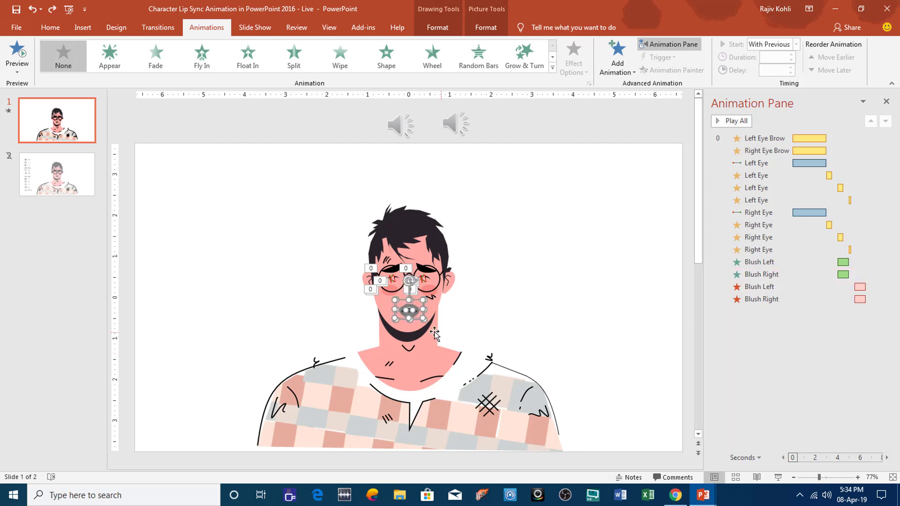
scroll(459, 330, "up", 5)
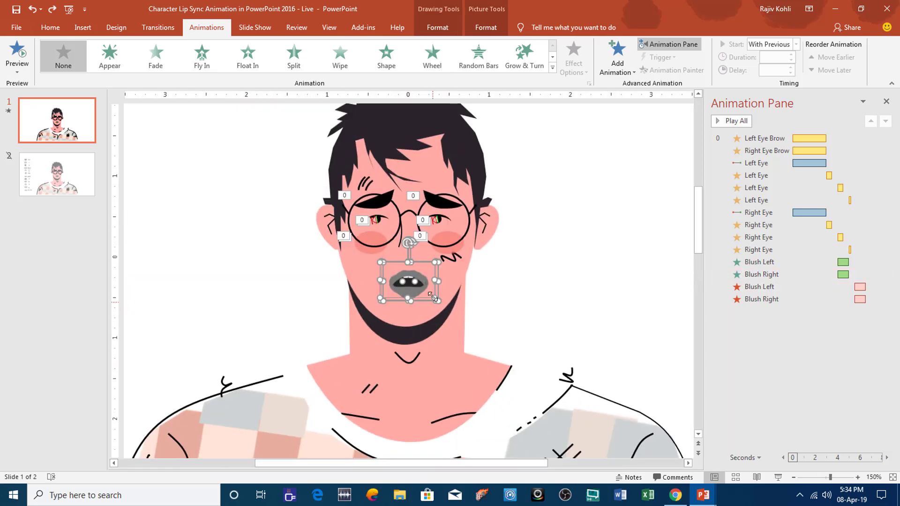
scroll(432, 295, "up", 5)
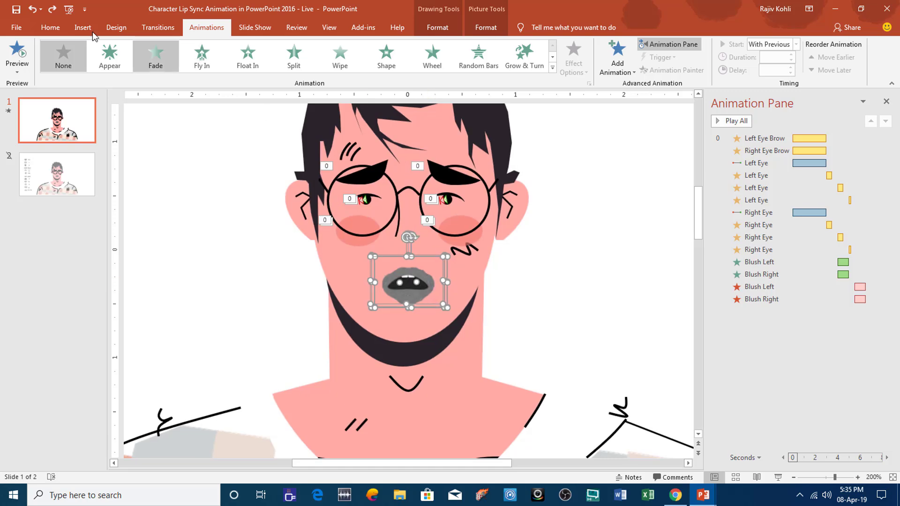
left_click(50, 28)
In the Selection Pane, select Lip Sync 1–8 and Close Mouth, then hide all objects.
left_click(706, 70)
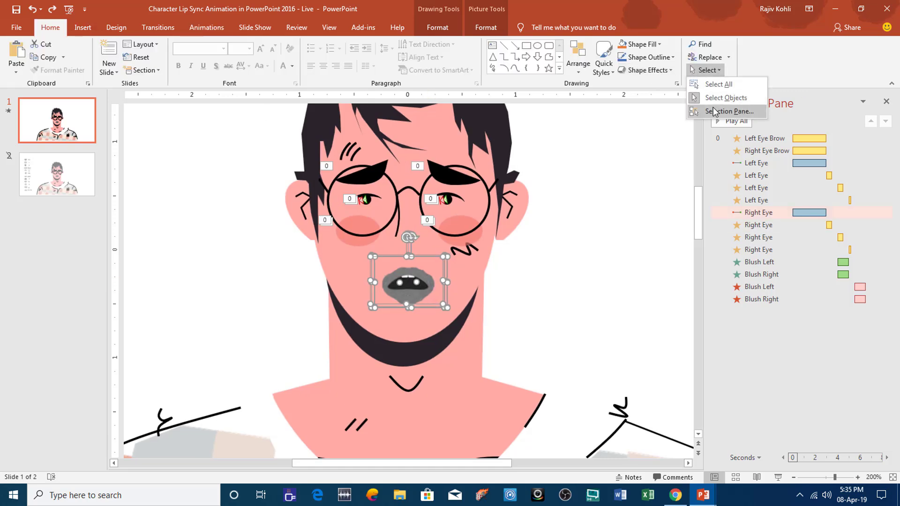
left_click(722, 112)
left_click_drag(887, 340, 897, 181)
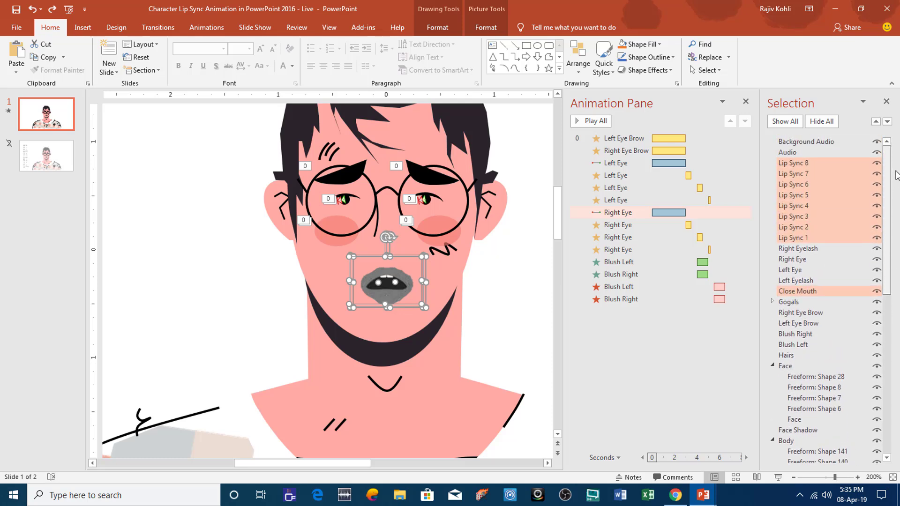
left_click(797, 164, "ctrl")
left_click(798, 293, "ctrl")
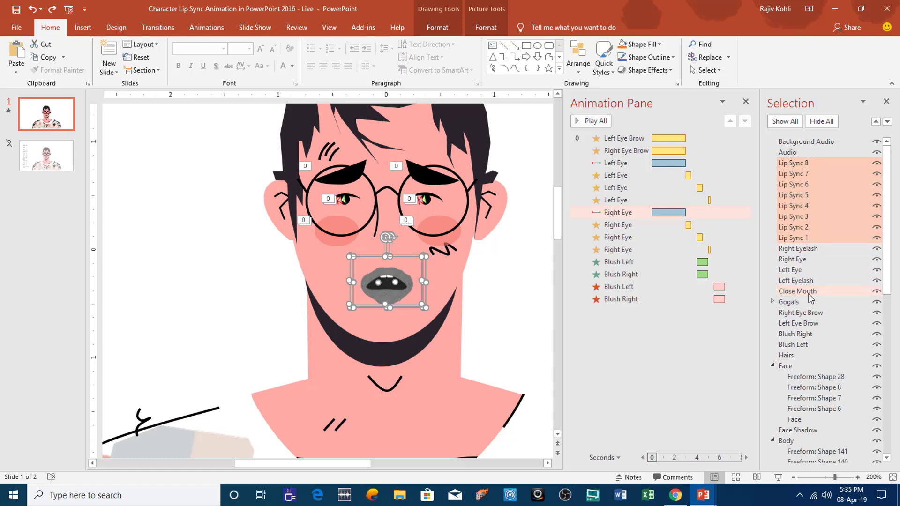
left_click(787, 296, "ctrl")
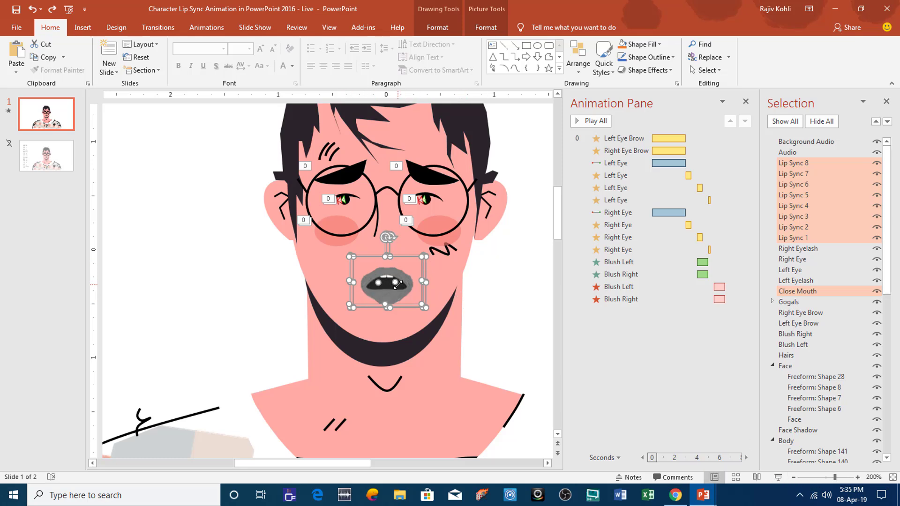
left_click(823, 122)
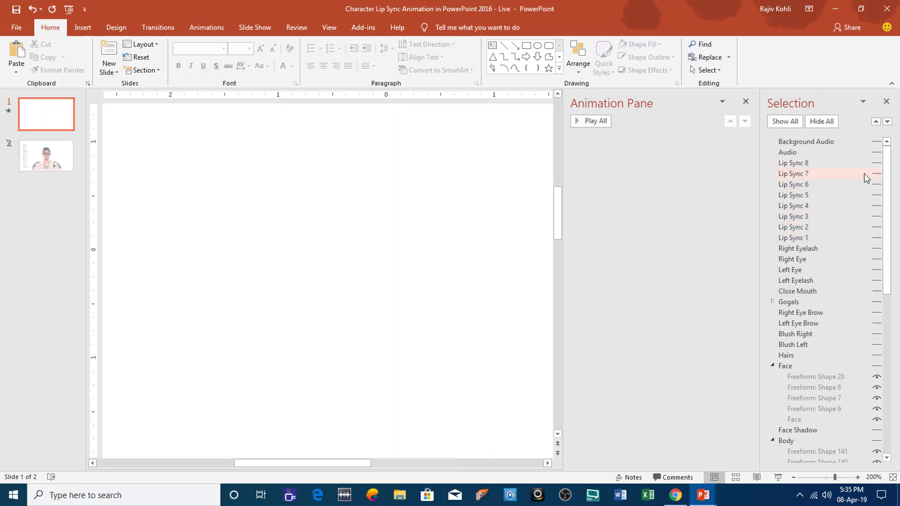
Make only the Lip Sync 1 mouth shape visible again.
left_click(877, 238)
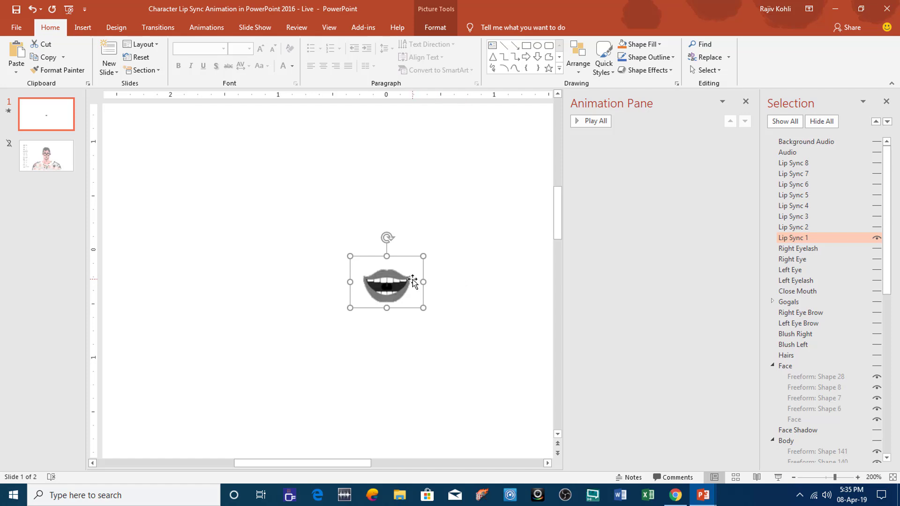
left_click(207, 27)
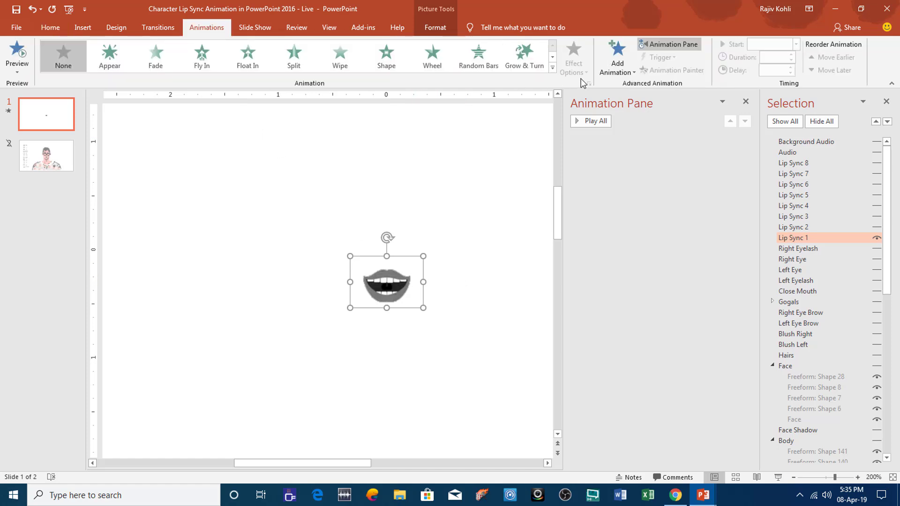
left_click(616, 64)
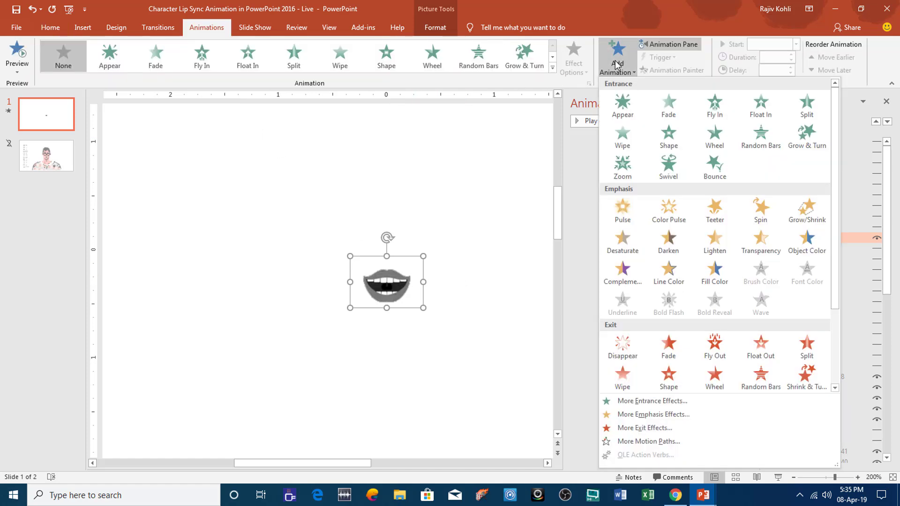
Preview Diamond, Fade, Center Revolve and Grow & Turn entrance effects, then cancel without adding one.
left_click(638, 399)
left_click(462, 179)
scroll(455, 201, "down", 2)
left_click(481, 193)
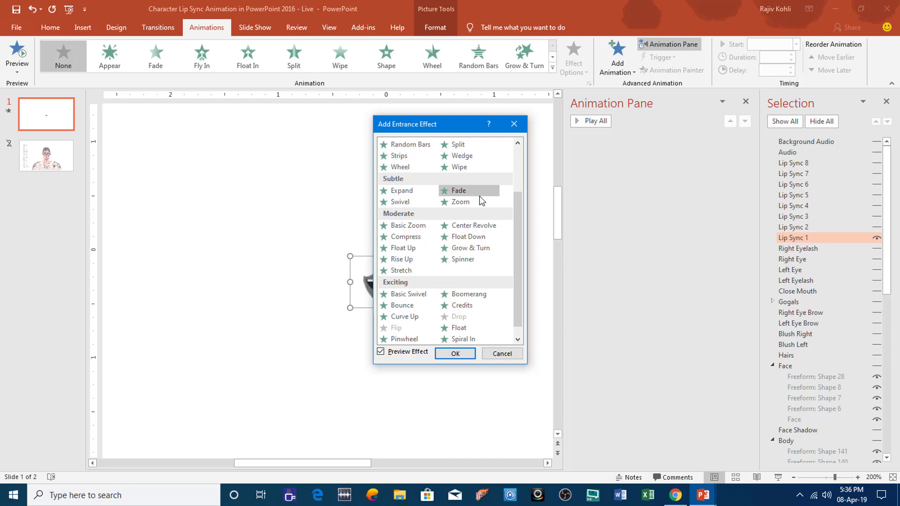
left_click(474, 226)
left_click(469, 249)
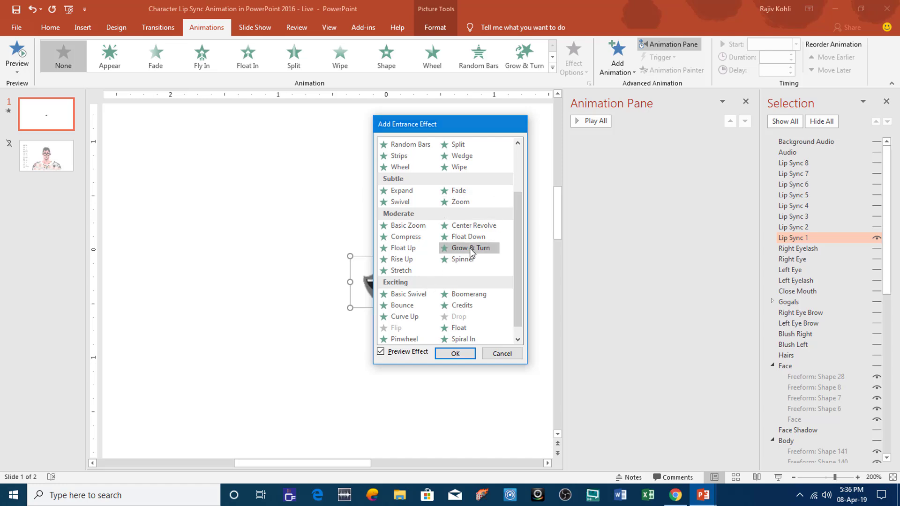
key("Escape")
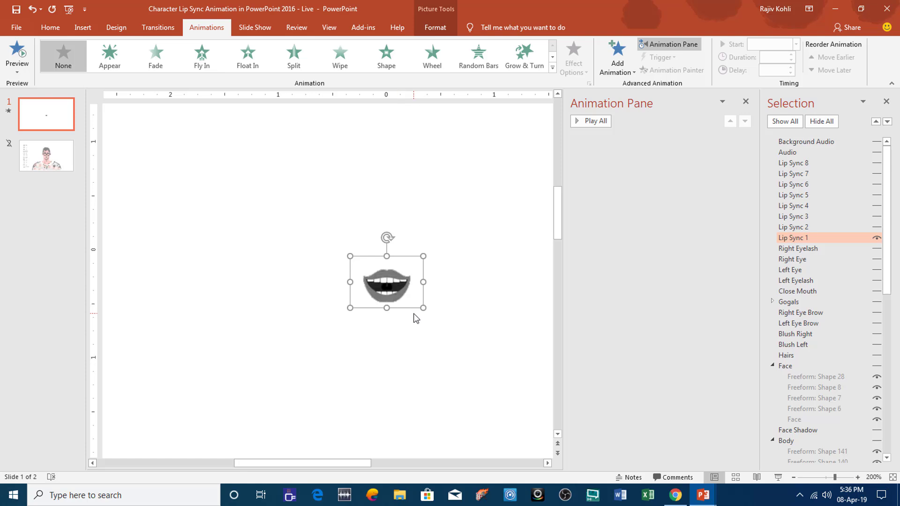
Copy the walking character's animations in Realistic Walk Cycle with Animation Painter, then return to Character Lip Sync.
mouse_move(704, 493)
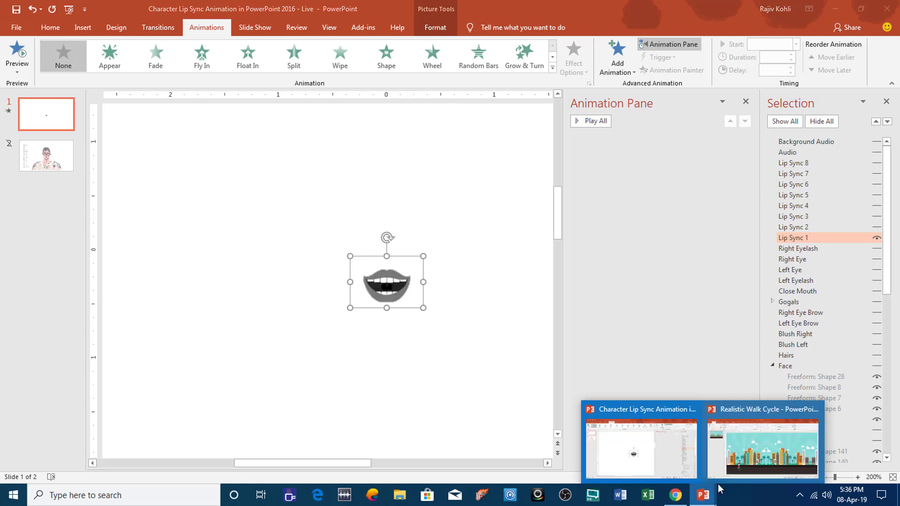
left_click(759, 461)
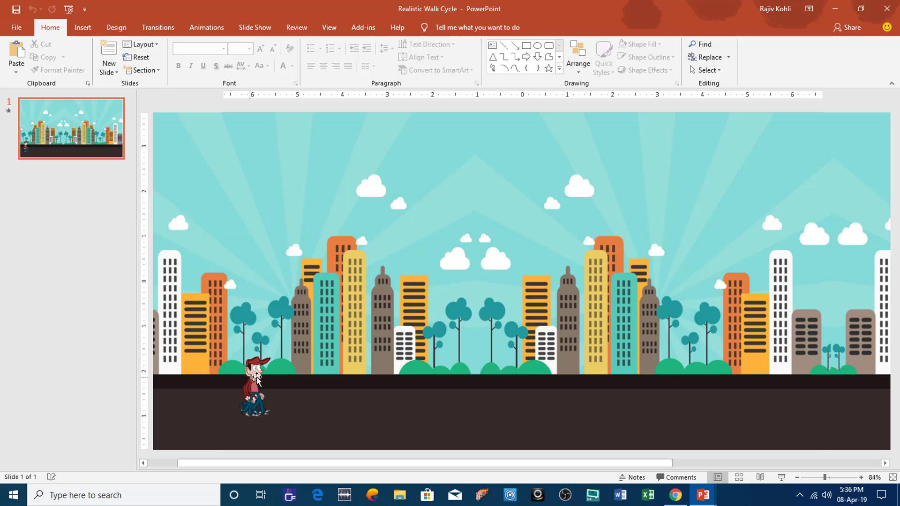
left_click(274, 382)
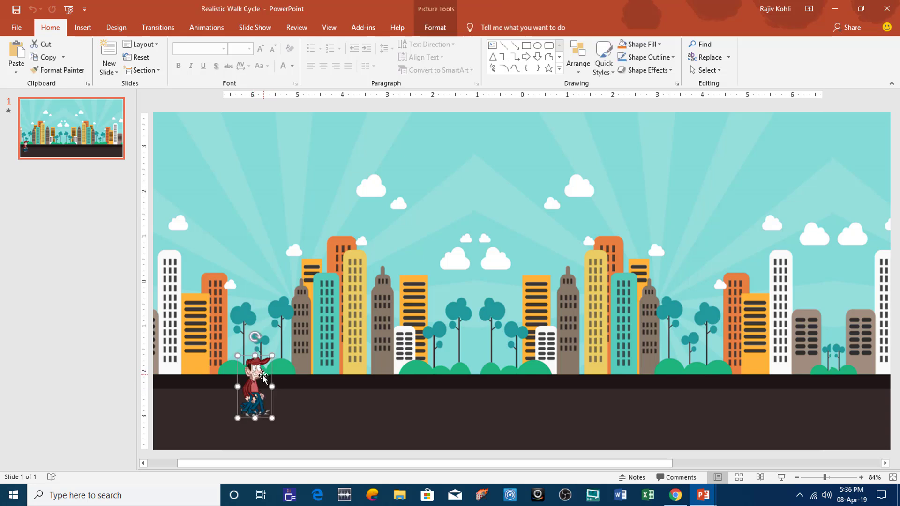
left_click(212, 30)
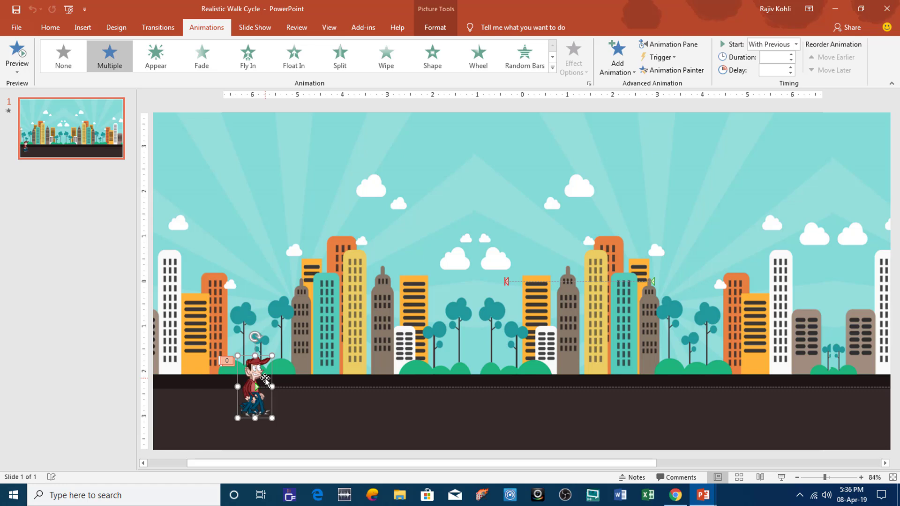
left_click(258, 376)
left_click(673, 71)
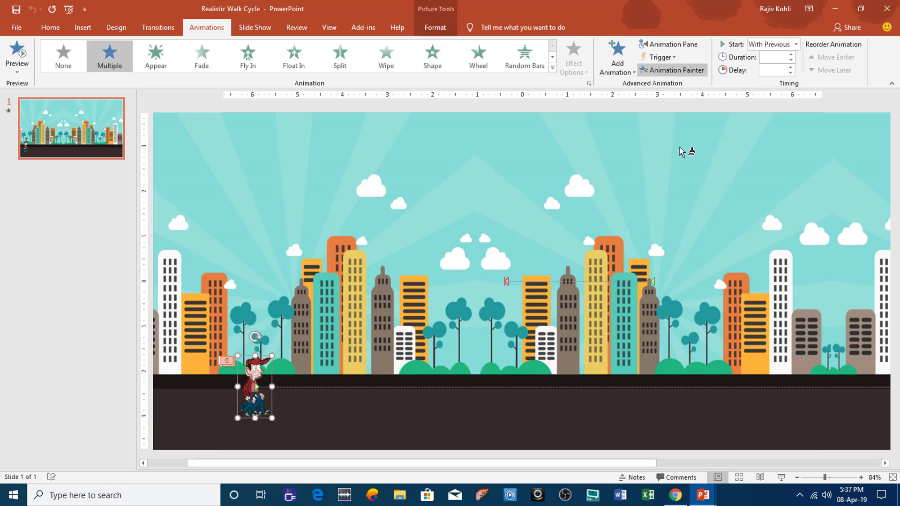
mouse_move(703, 495)
left_click(658, 452)
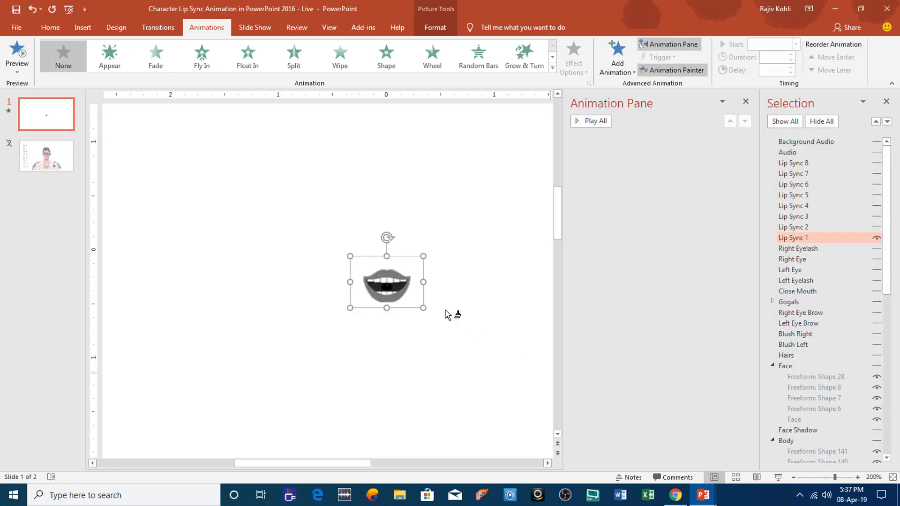
Paint the copied animations onto the Lip Sync 1 mouth and delete its motion path effect.
left_click(388, 277)
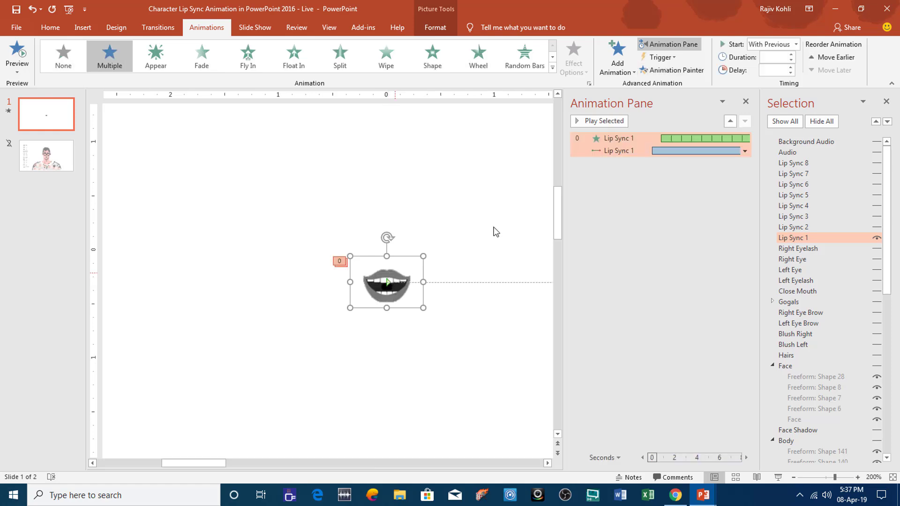
left_click(619, 140)
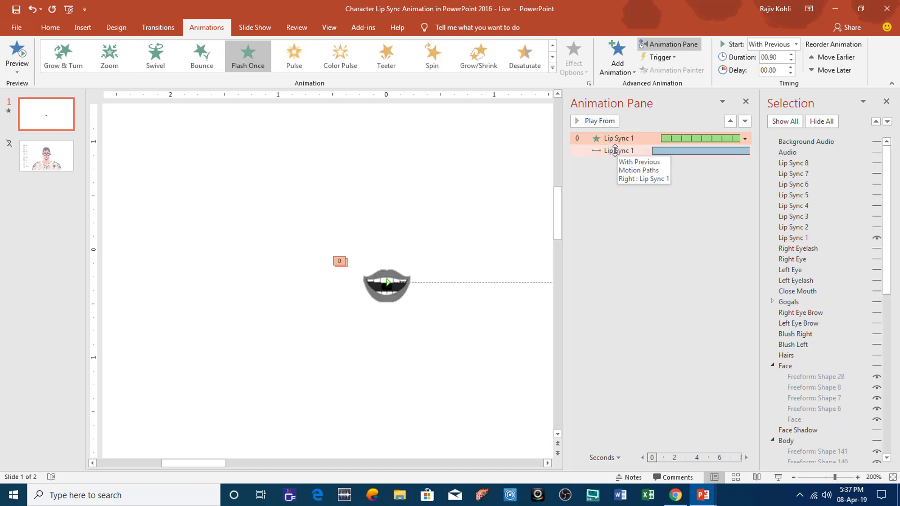
left_click(615, 152)
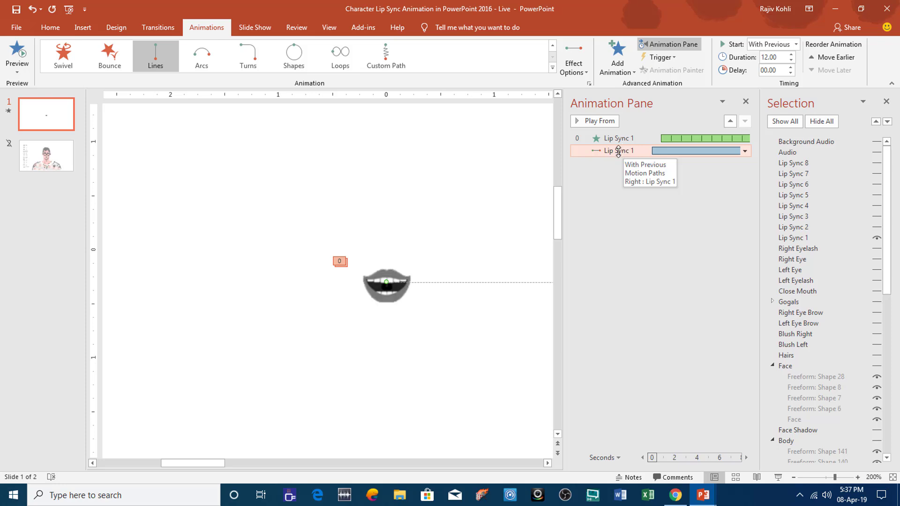
key("Delete")
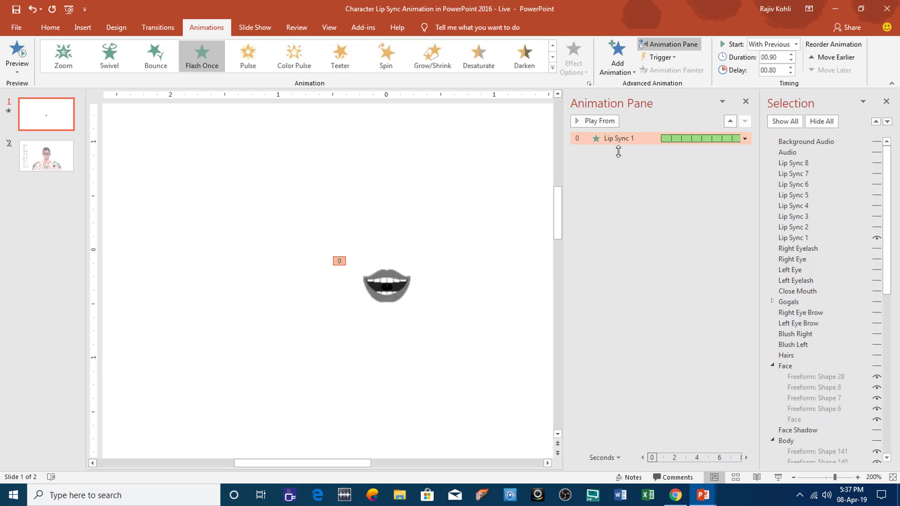
Set Lip Sync 1's Flash Once timing to repeat (none).
double_click(649, 139)
left_click(392, 176)
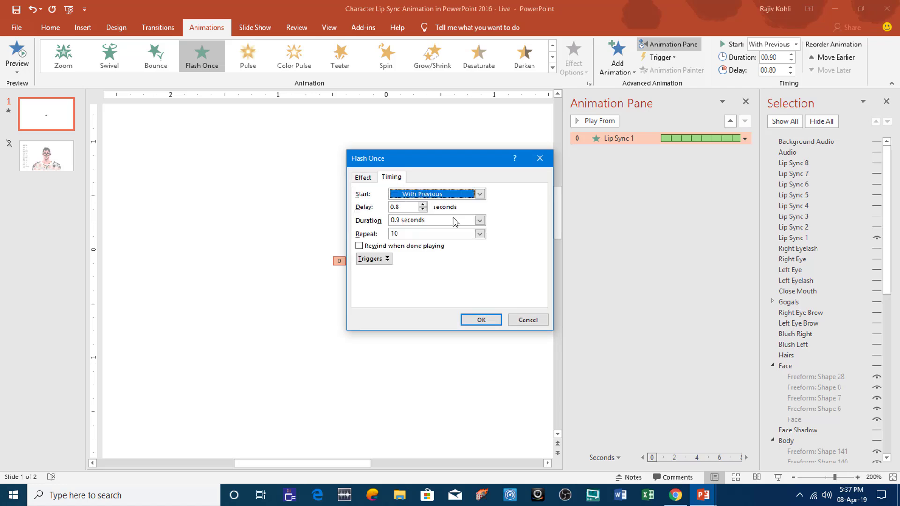
left_click(479, 233)
left_click(454, 245)
left_click(482, 320)
left_click(620, 140)
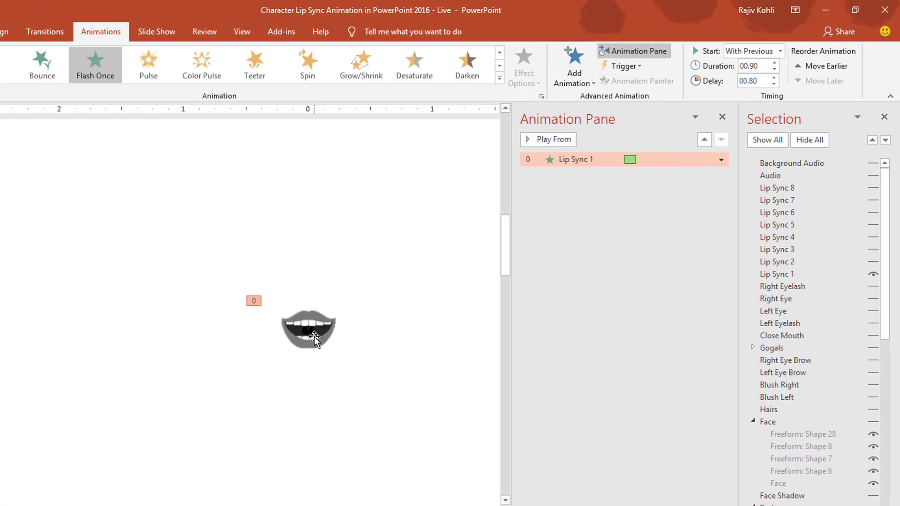
left_click(306, 327)
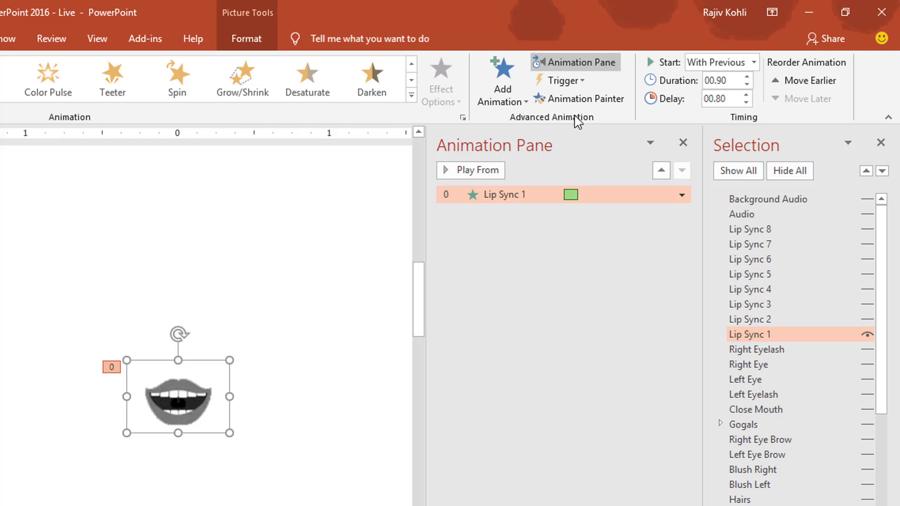
Unhide the Lip Sync 2, 3 and 4 mouths and paint Lip Sync 1's Flash Once animation onto each.
left_click(589, 100)
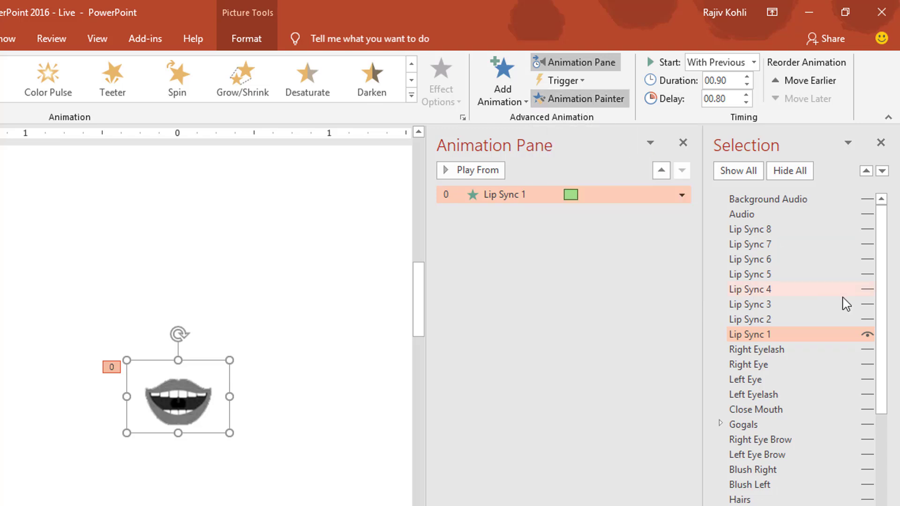
left_click(868, 320)
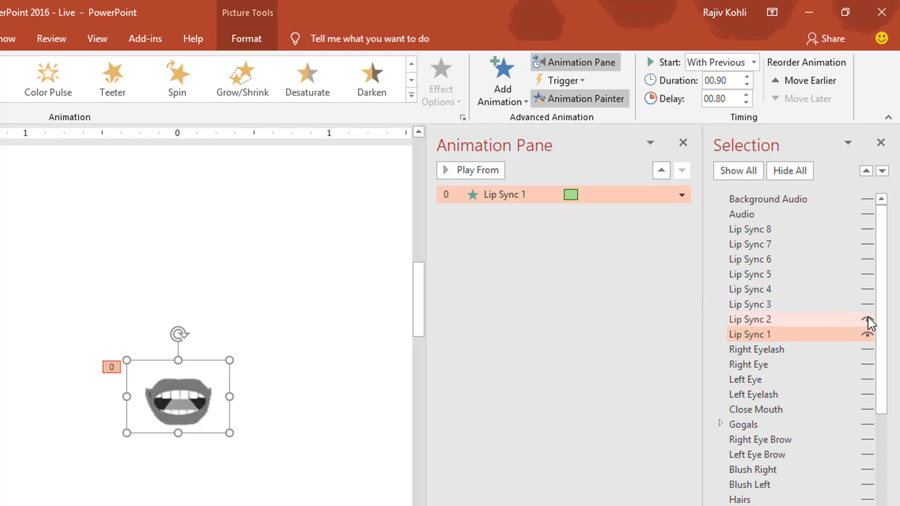
left_click(182, 385)
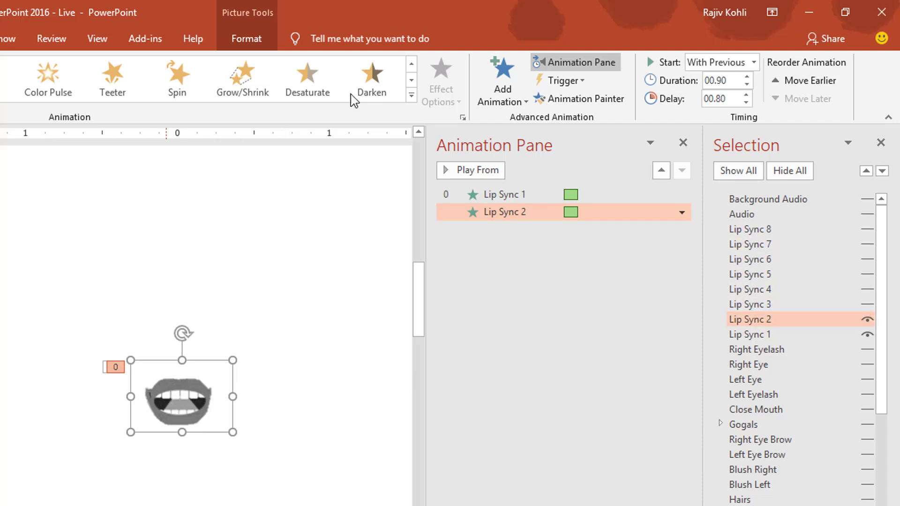
left_click(569, 99)
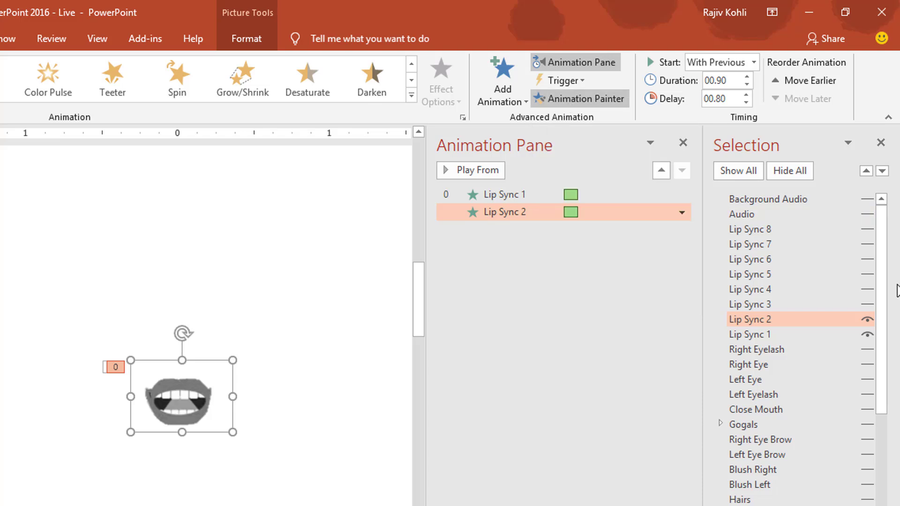
left_click(868, 305)
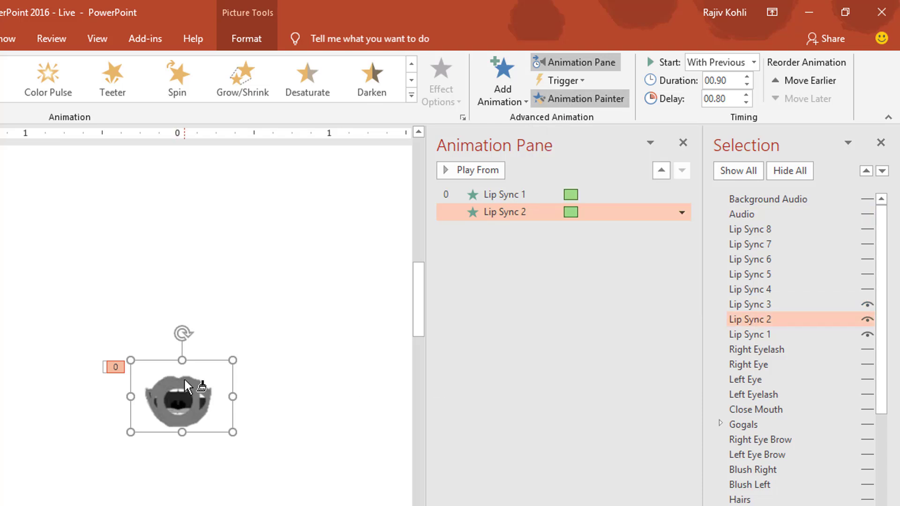
left_click(188, 388)
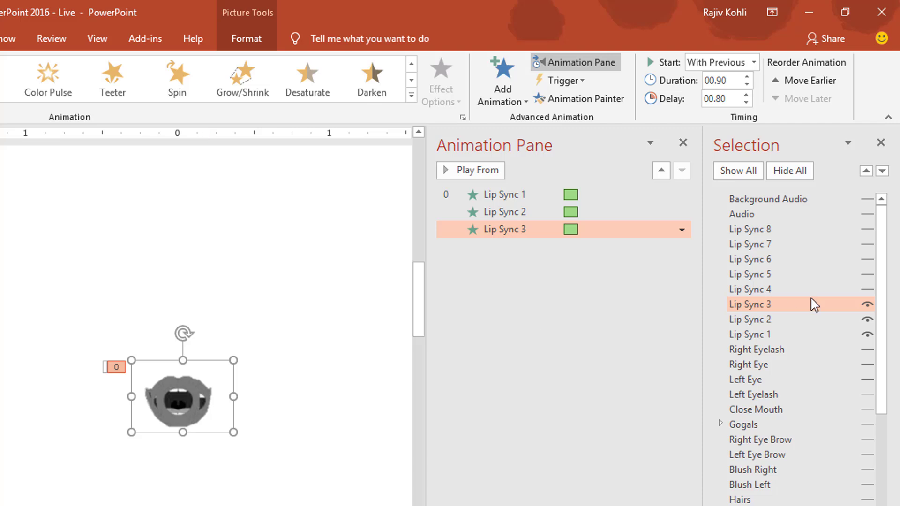
left_click(581, 98)
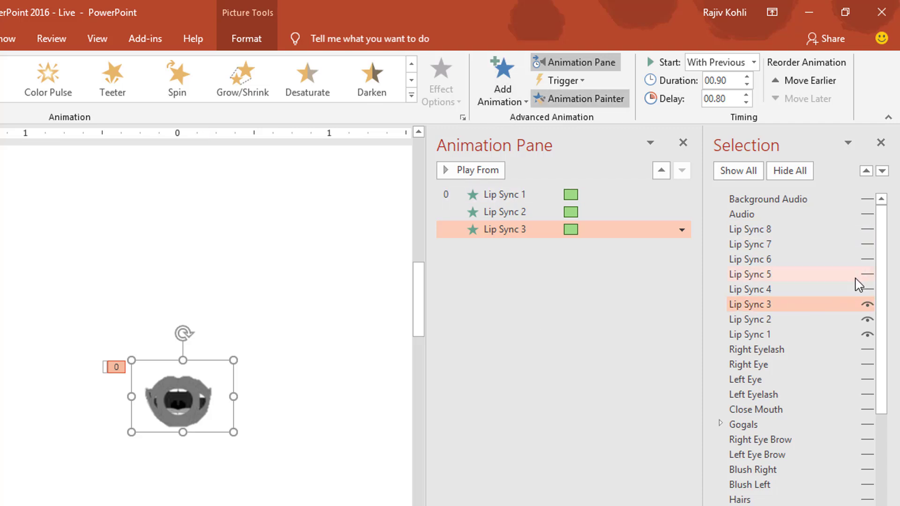
left_click(868, 289)
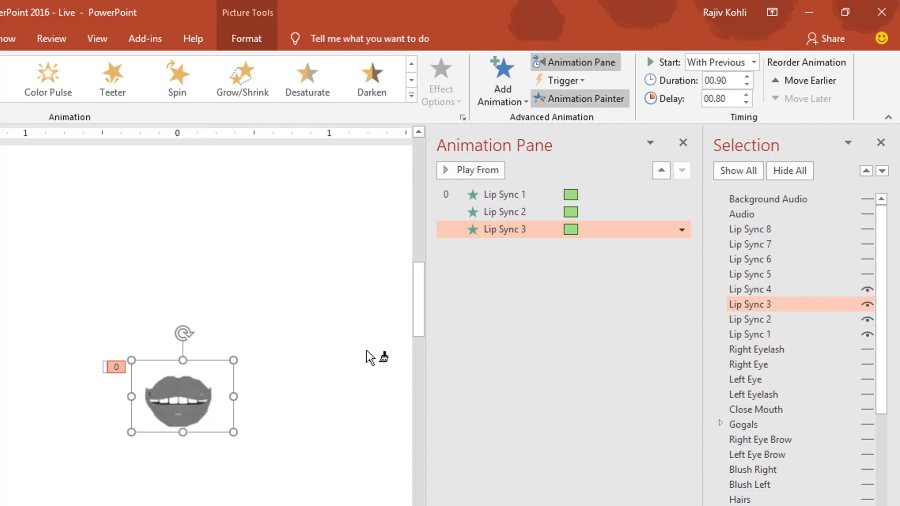
left_click(184, 394)
Unhide the Lip Sync 5, 6, 7 and 8 mouths and paint the same Flash Once animation onto each.
left_click(581, 98)
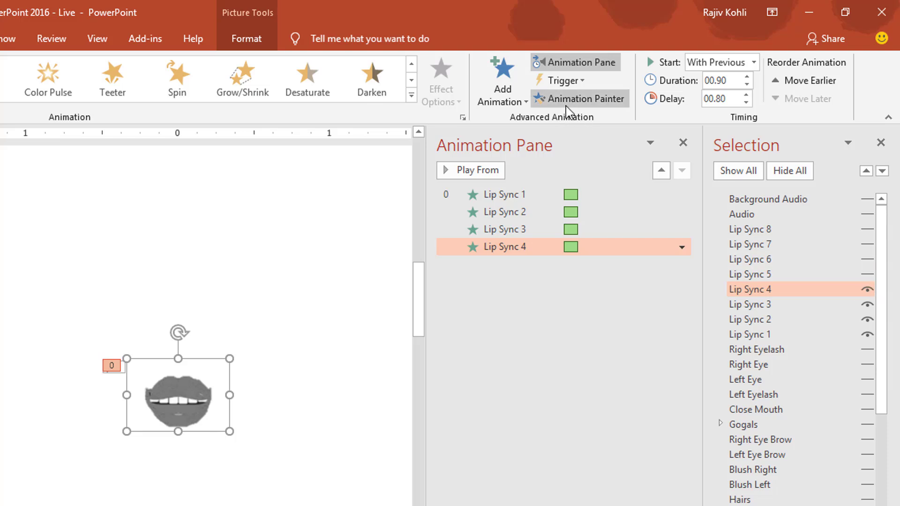
left_click(868, 275)
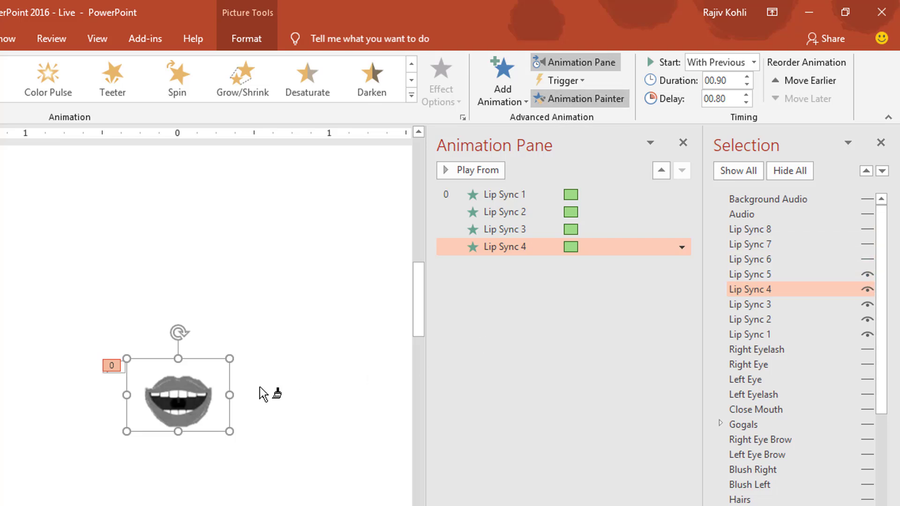
left_click(184, 394)
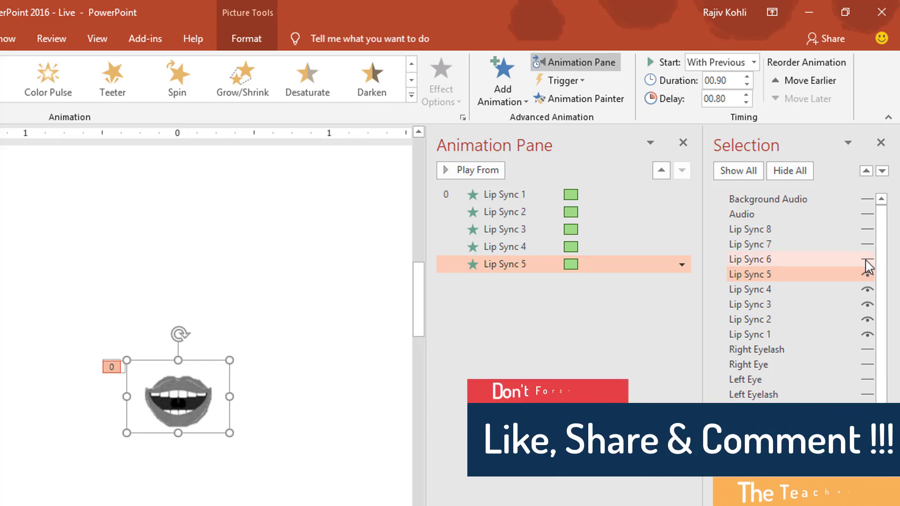
left_click(581, 99)
left_click(868, 260)
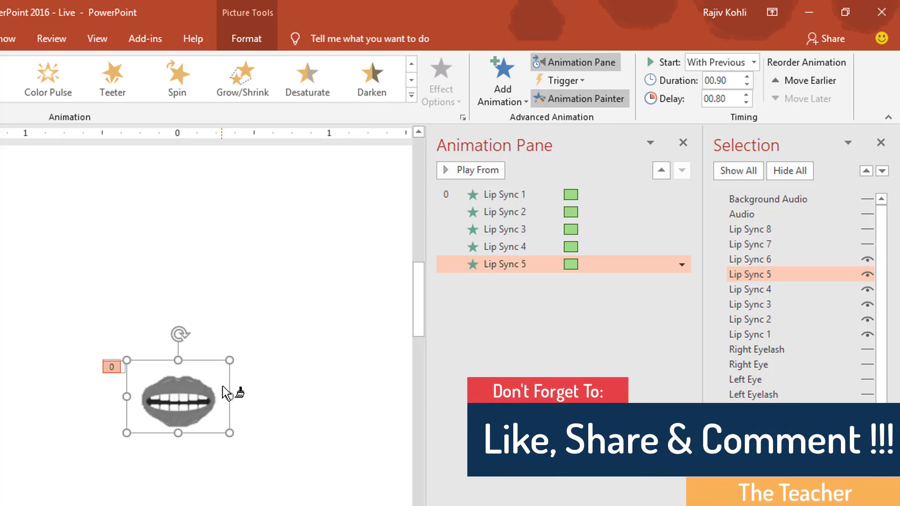
left_click(188, 392)
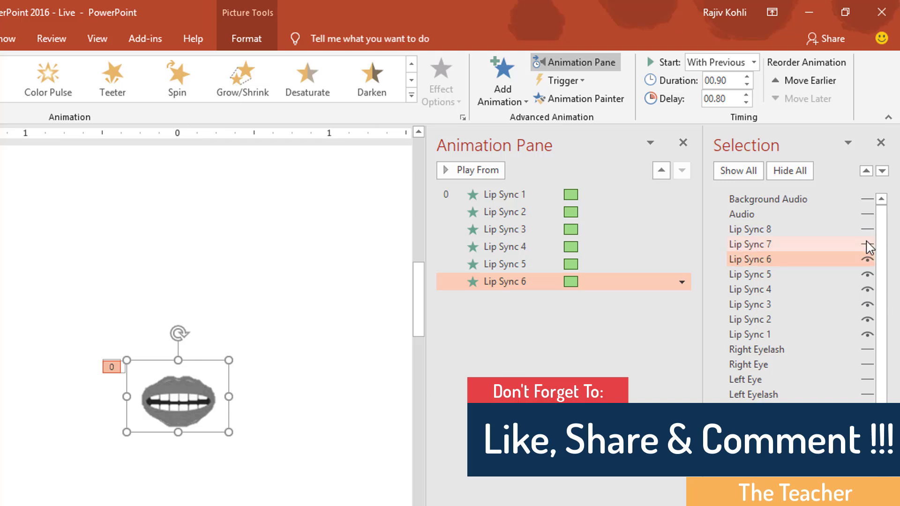
left_click(580, 99)
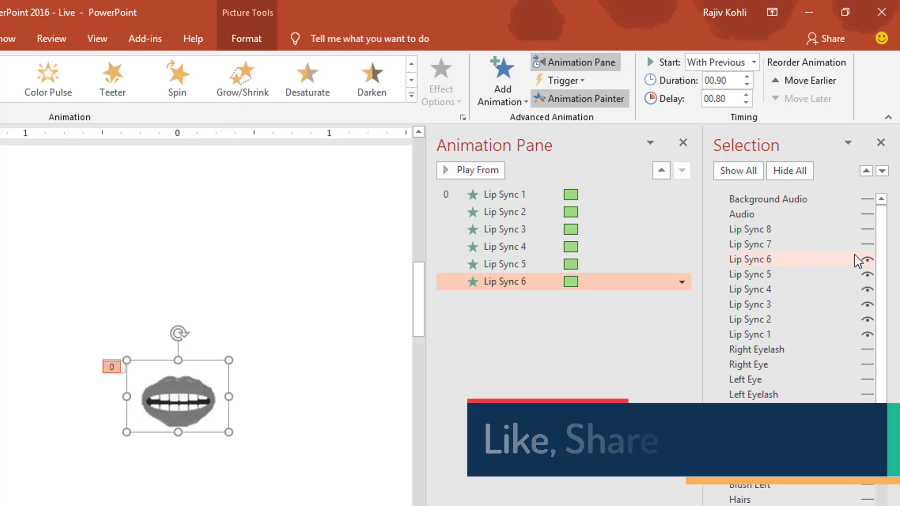
left_click(868, 244)
left_click(183, 399)
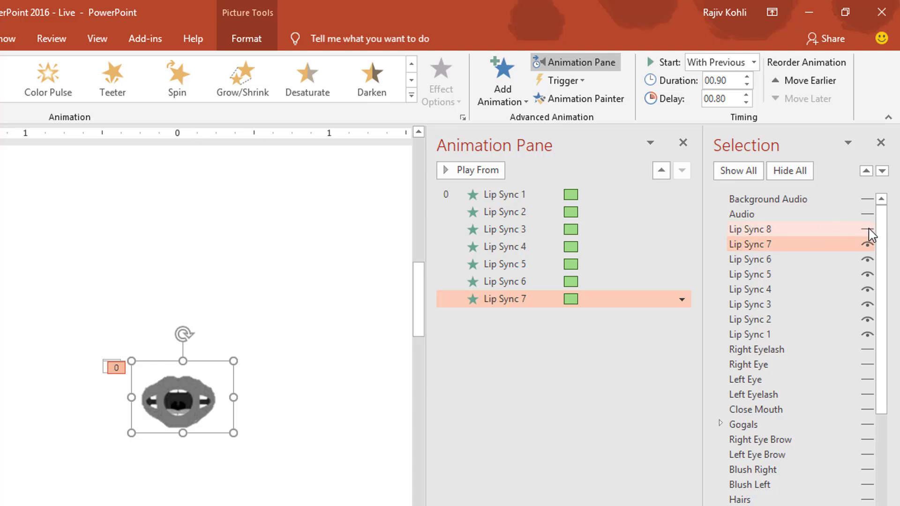
left_click(608, 100)
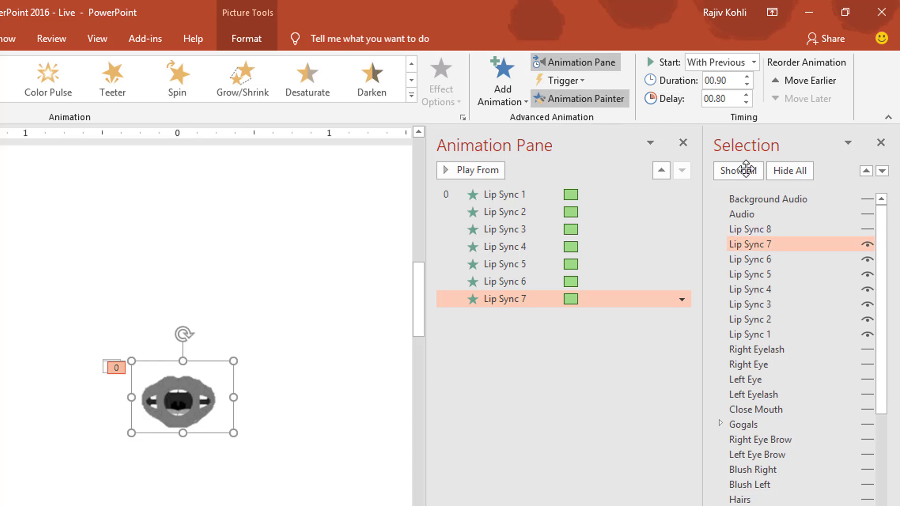
left_click(868, 230)
left_click(211, 386)
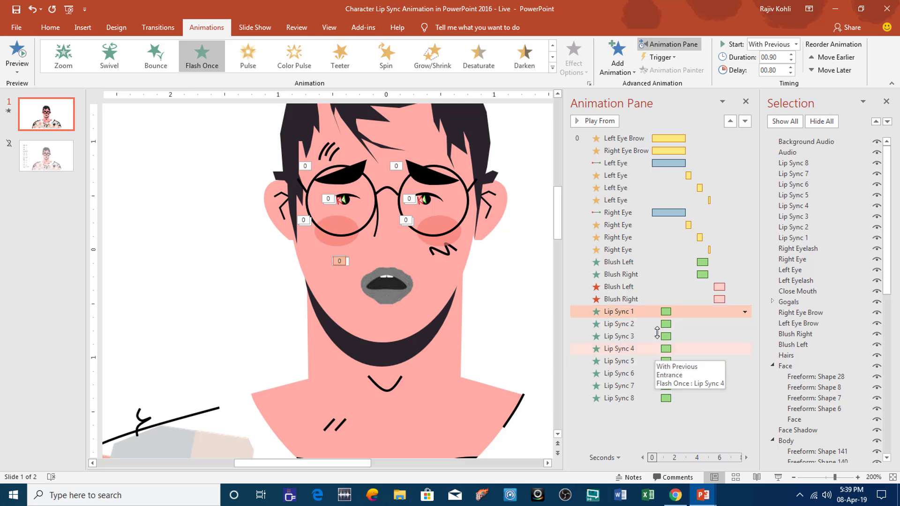
Give all eight lip-sync animations a 3.5-second delay.
left_click(647, 399, "shift")
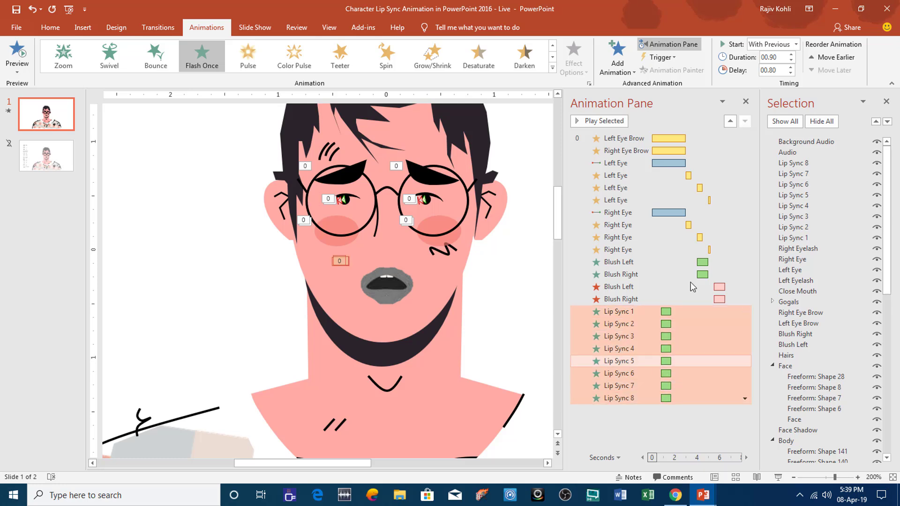
left_click(780, 72)
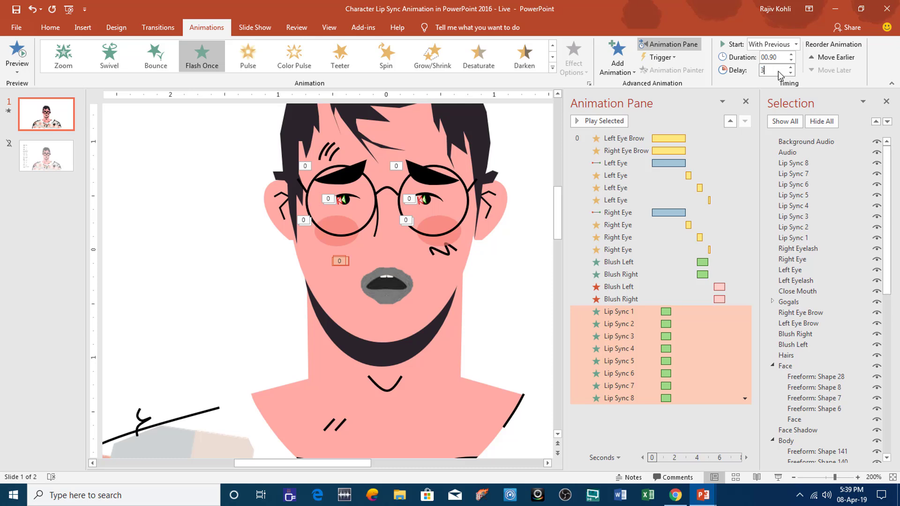
type("3.5")
key("Return")
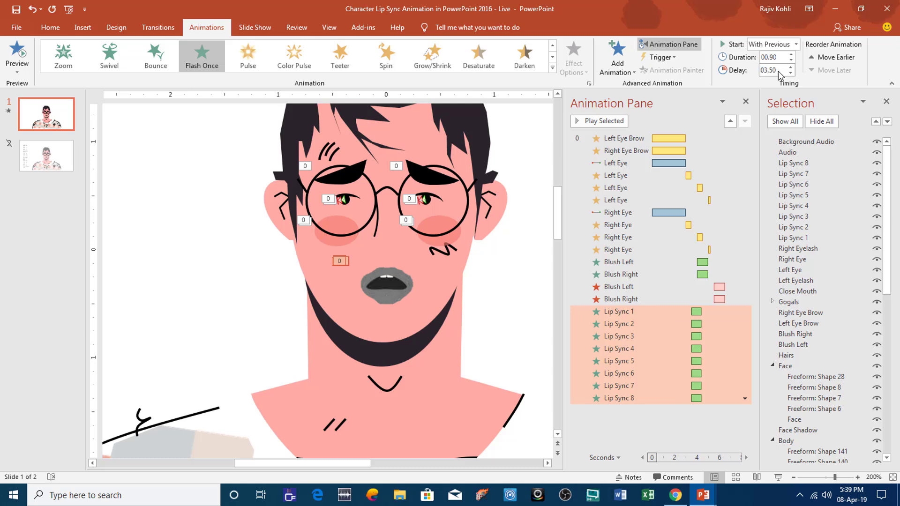
Set the delays of Lip Sync 2, 3 and 4 to 3.6, 3.7 and 3.8 seconds.
left_click(680, 324)
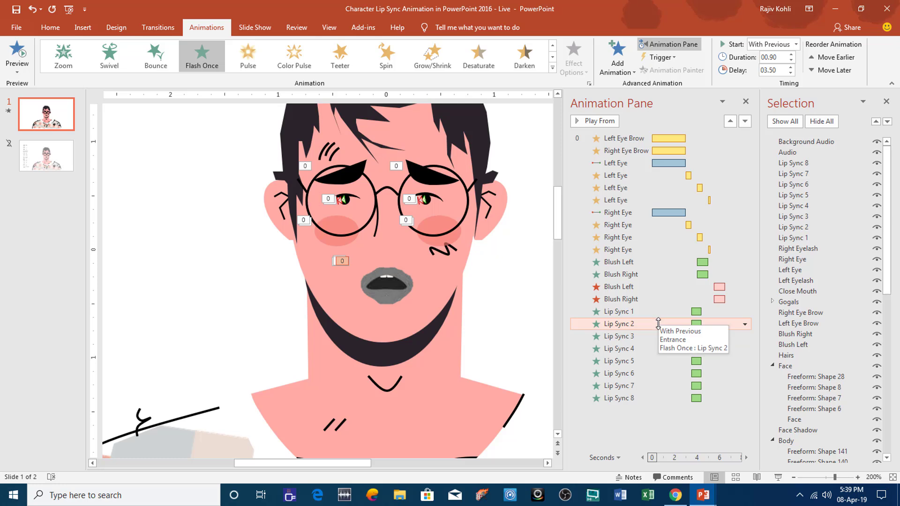
left_click(783, 70)
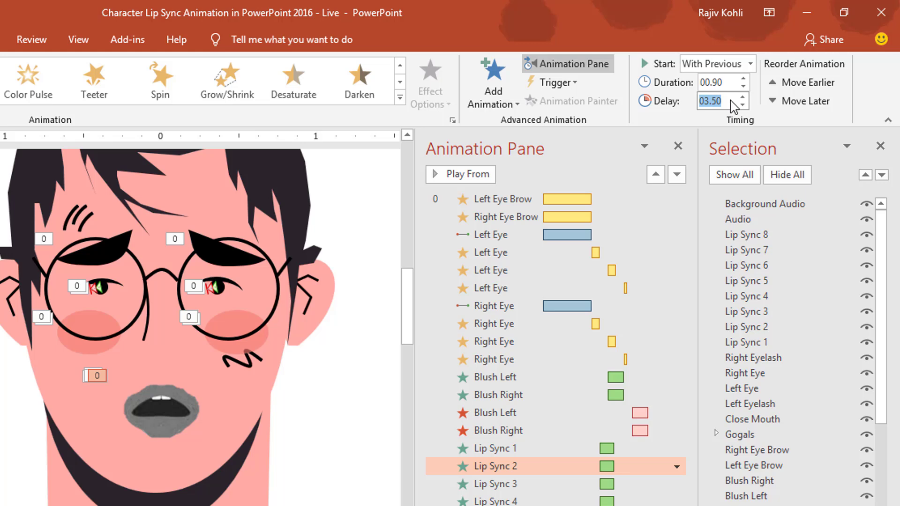
type("3.")
key("Return")
left_click(538, 484)
left_click(728, 103)
type("3.7")
key("Return")
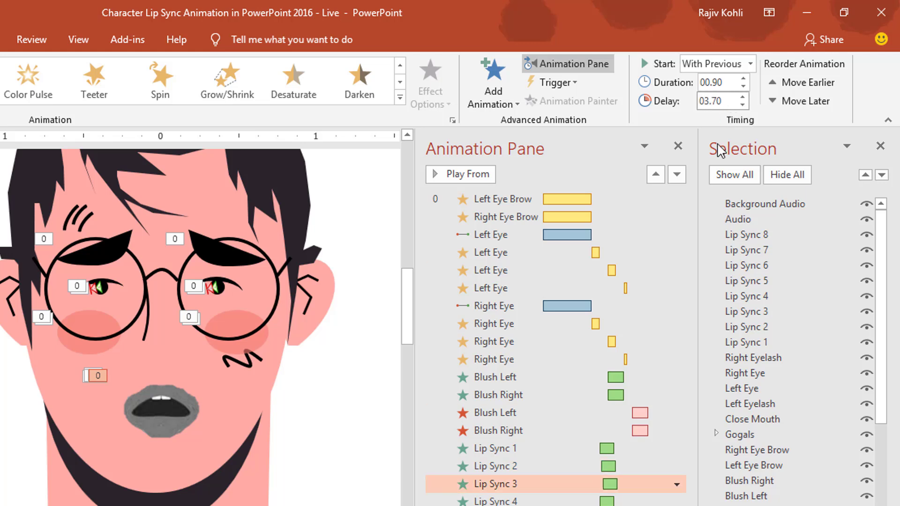
left_click(527, 501)
left_click(725, 102)
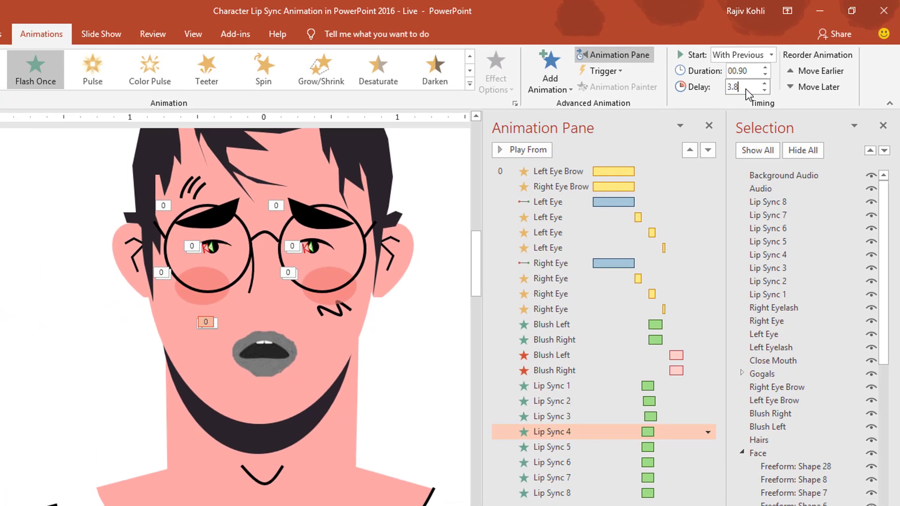
type("3.8")
key("Return")
Set the delays of Lip Sync 5 and 6 to 3.9 and 4.0 seconds.
left_click(621, 447)
left_click(744, 88)
type("3.")
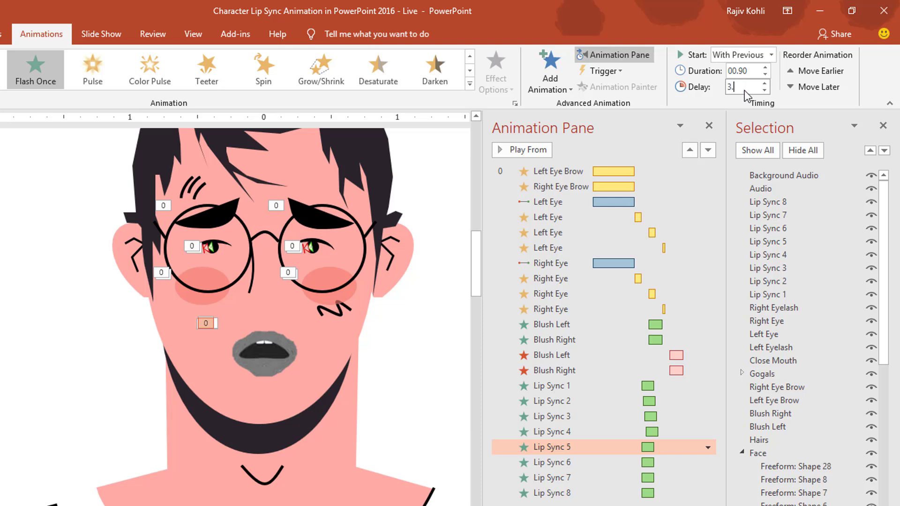
left_click(627, 464)
left_click(747, 88)
type("4")
left_click(583, 463)
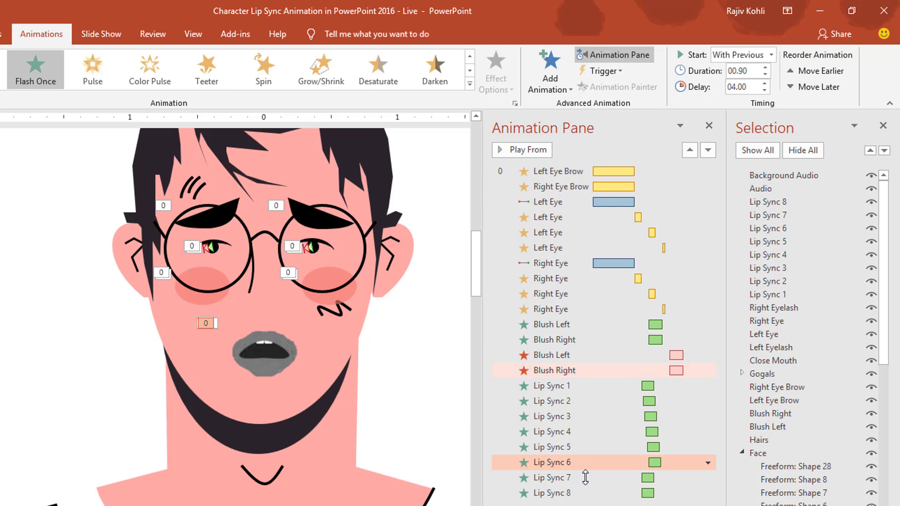
Set the delays of Lip Sync 7 and 8 to 4.1 and 4.2 seconds.
left_click(595, 478)
left_click(738, 89)
type("4")
key("Return")
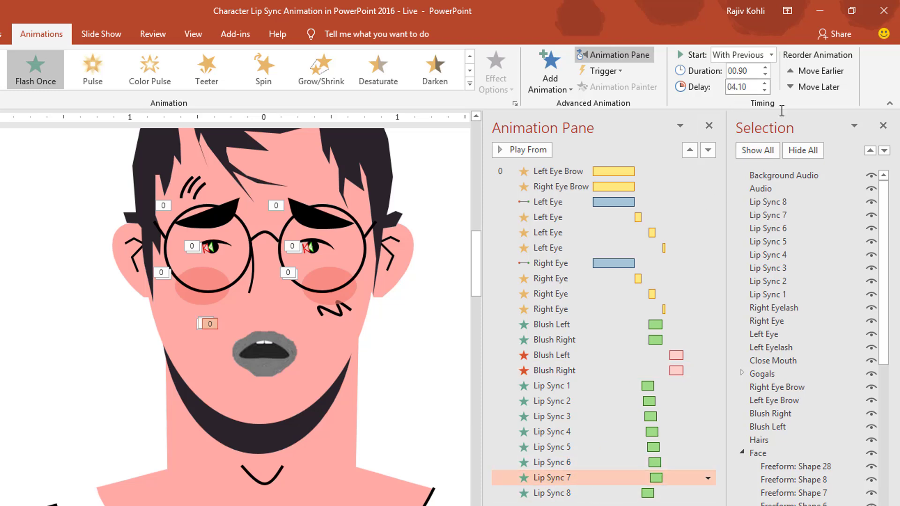
left_click(622, 494)
left_click(737, 88)
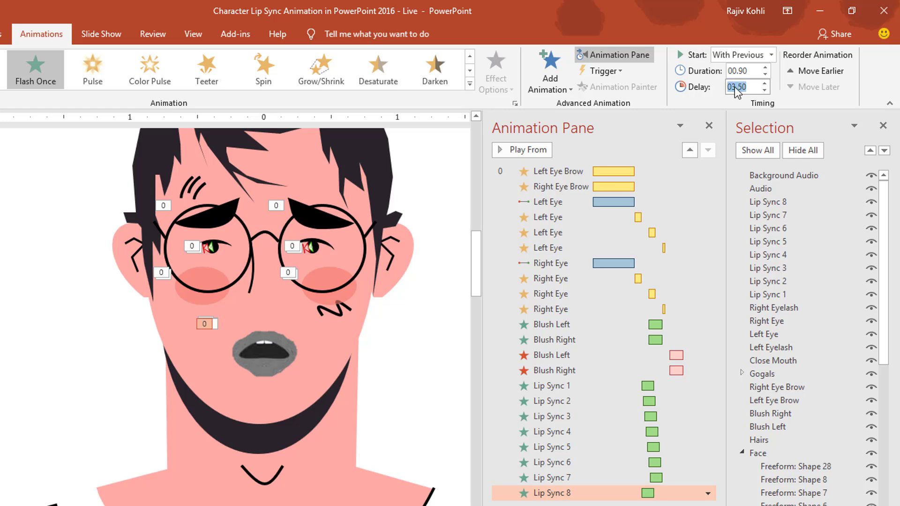
type("4.2")
key("Return")
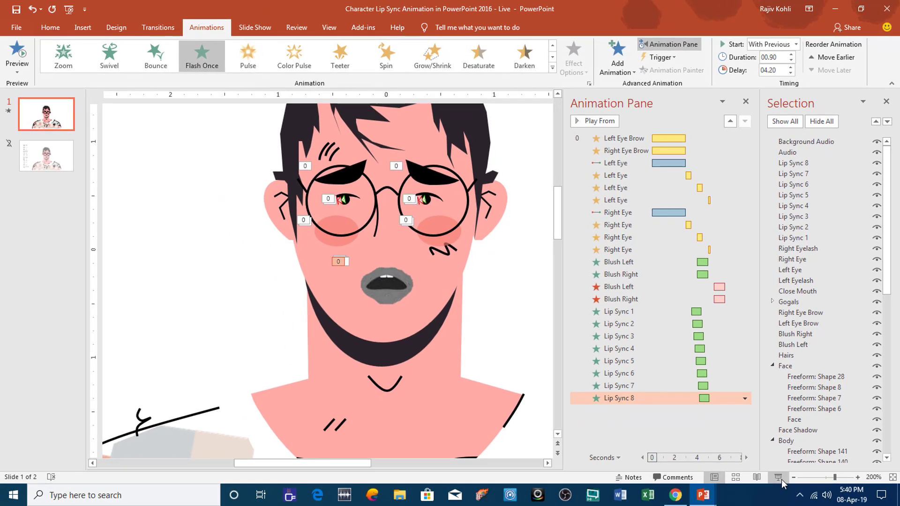
Preview the staggered lip-sync flashes as a slide show, then return to editing.
left_click(778, 477)
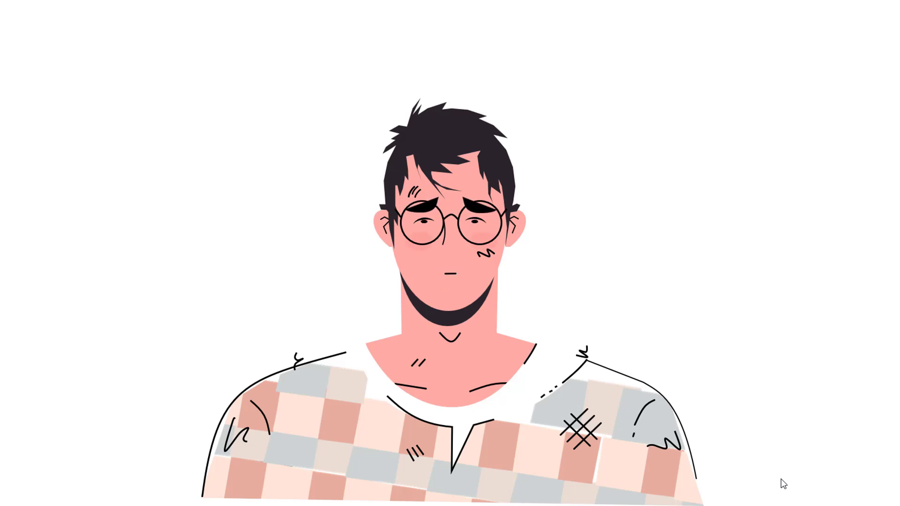
key("Escape")
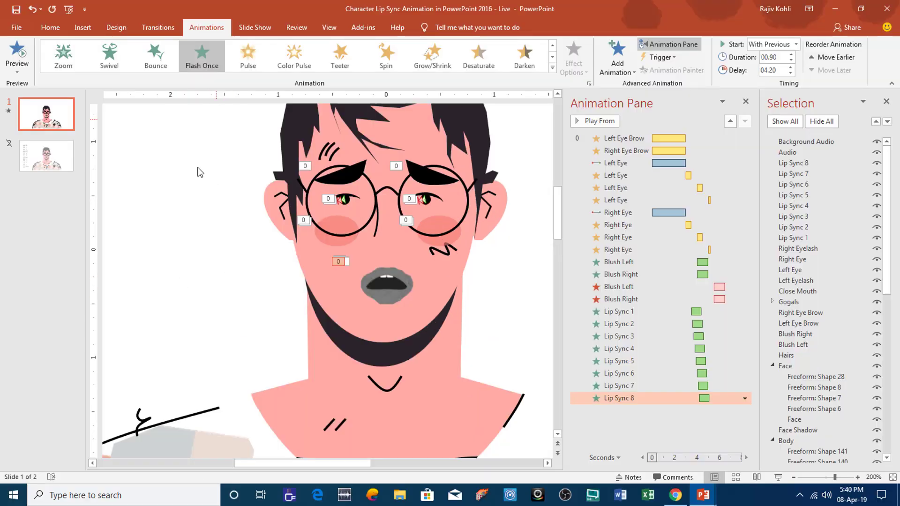
Insert the Background Audio file from the PC onto the slide.
left_click(77, 28)
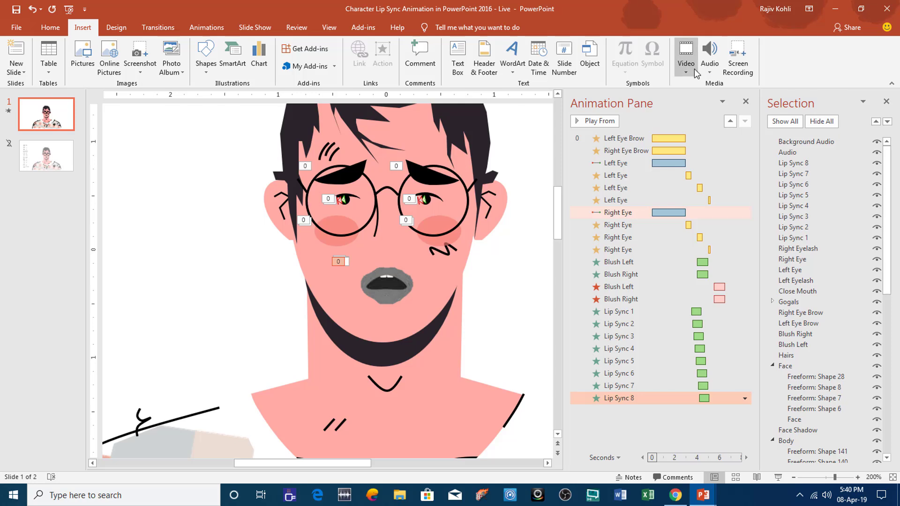
left_click(710, 68)
left_click(716, 88)
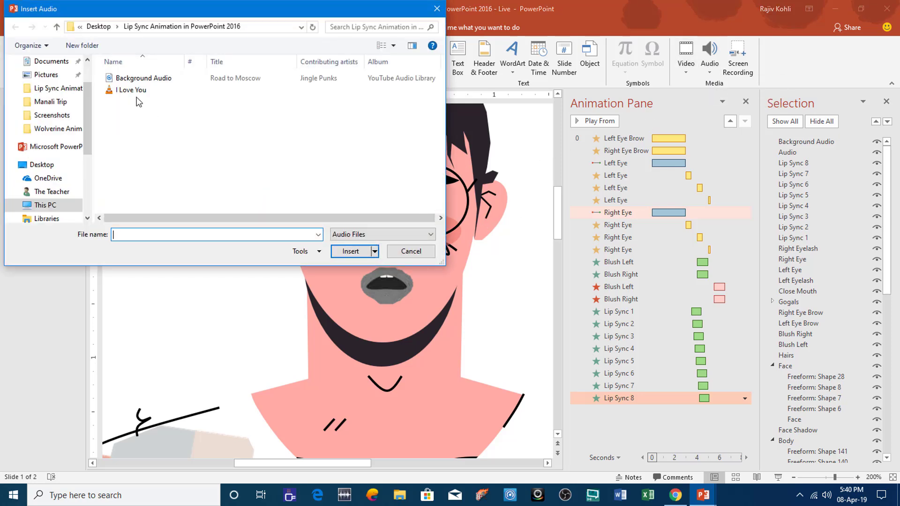
left_click(144, 79)
left_click(353, 253)
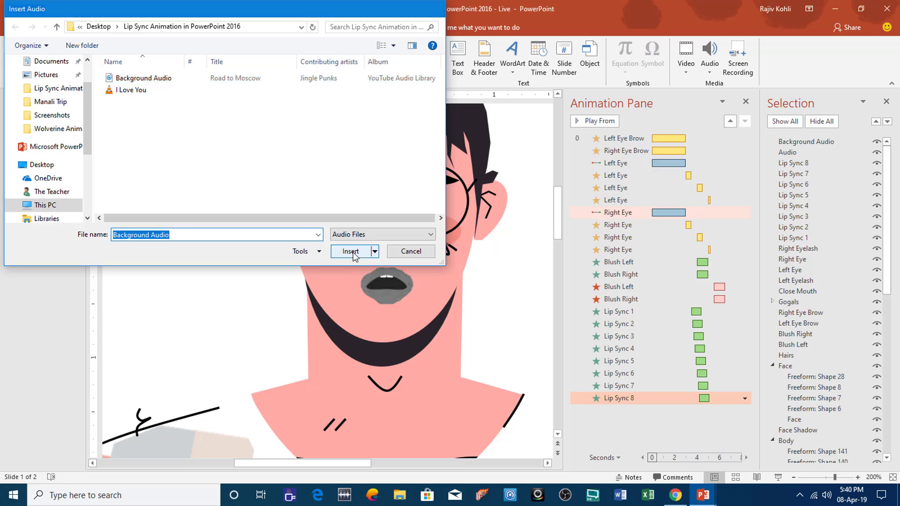
Hide the background audio during the show, start it With Previous first in order, and move its icon left.
left_click(471, 28)
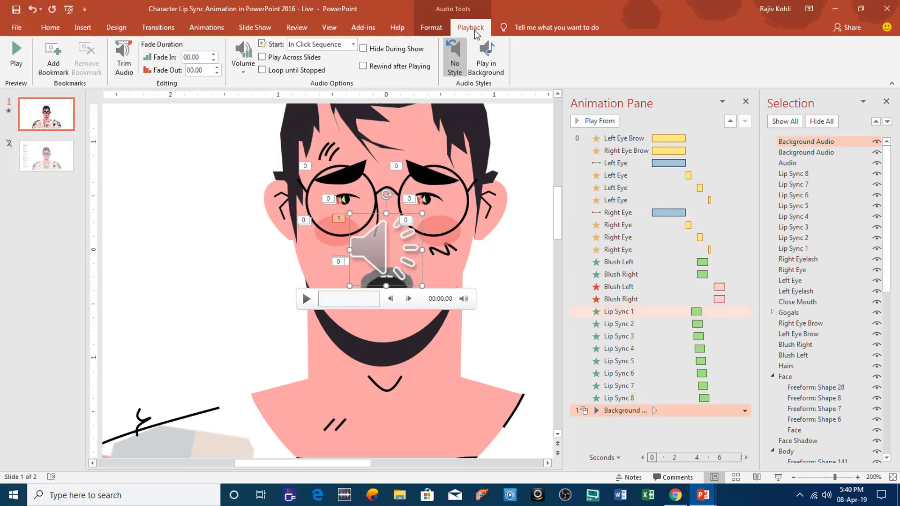
left_click(384, 52)
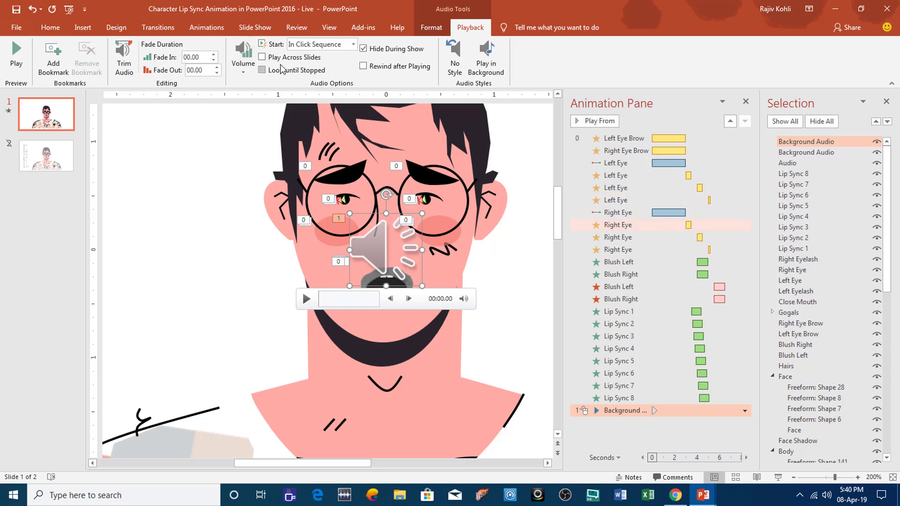
left_click(320, 45)
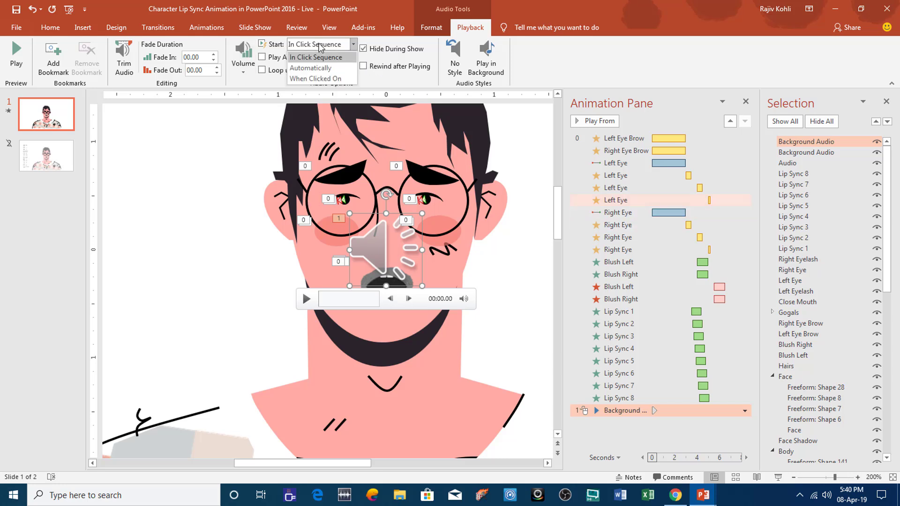
left_click(313, 68)
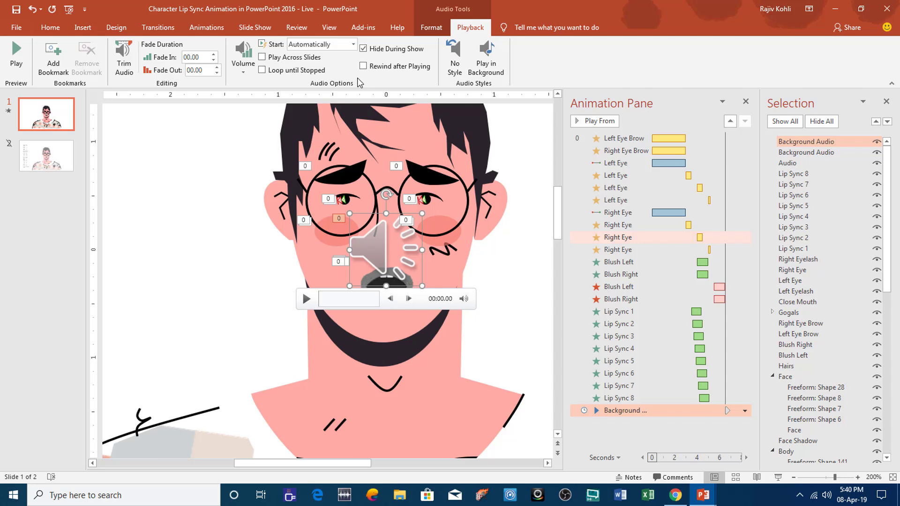
left_click(213, 29)
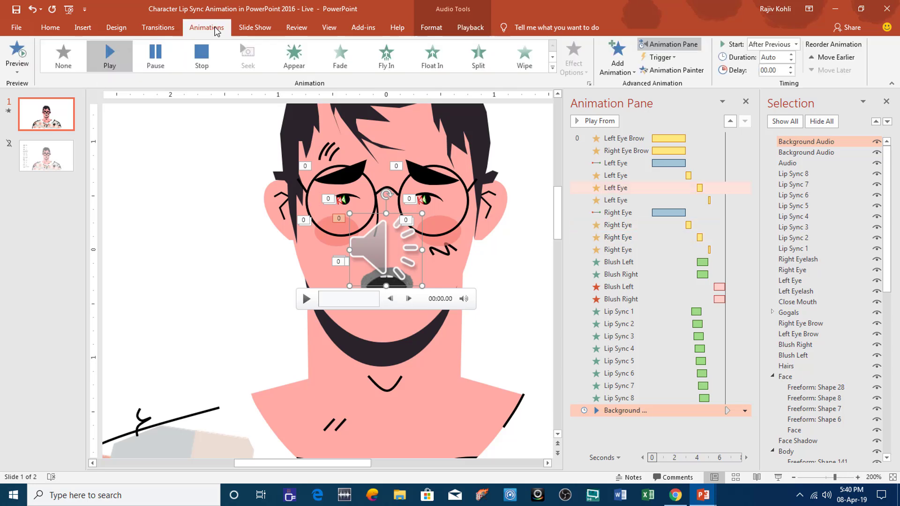
left_click(762, 44)
left_click(767, 66)
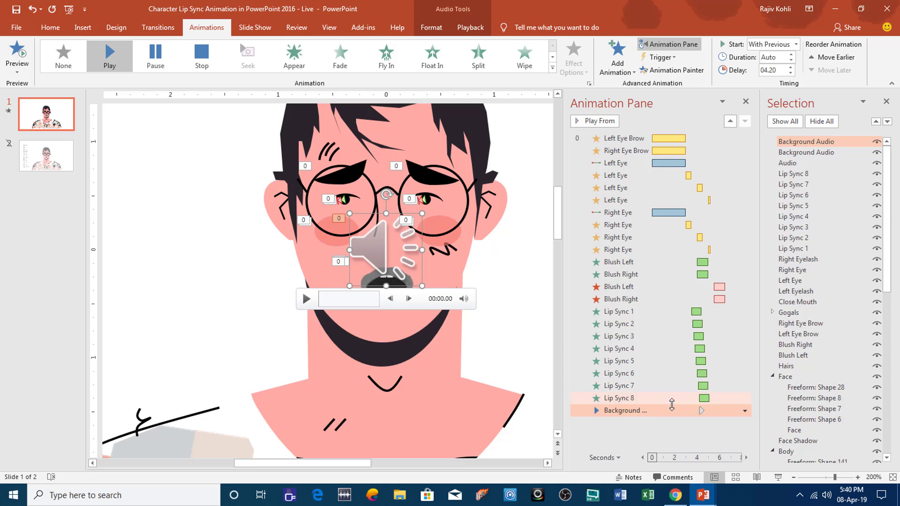
left_click_drag(669, 410, 657, 138)
left_click_drag(380, 250, 145, 218)
Insert the I Love You audio file and place its icon below the background audio icon.
left_click(82, 28)
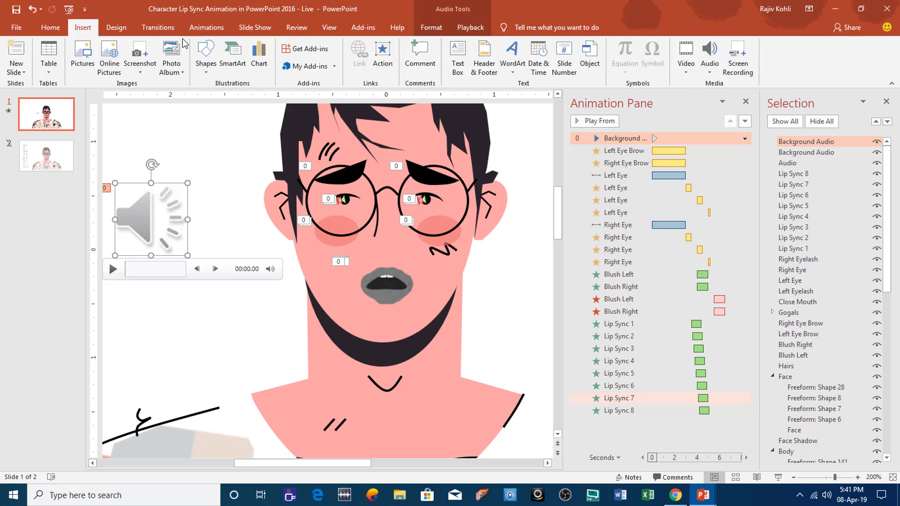
left_click(710, 72)
left_click(734, 84)
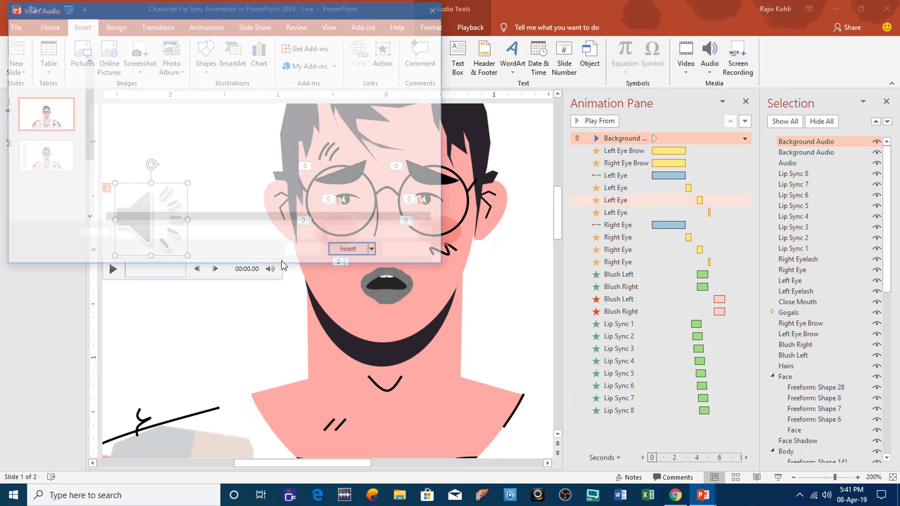
left_click(126, 91)
left_click(351, 252)
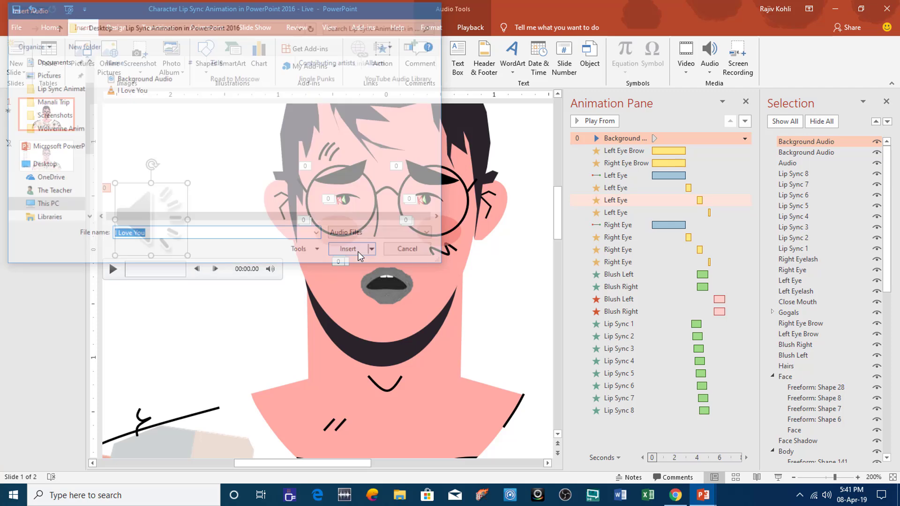
left_click_drag(350, 268, 135, 299)
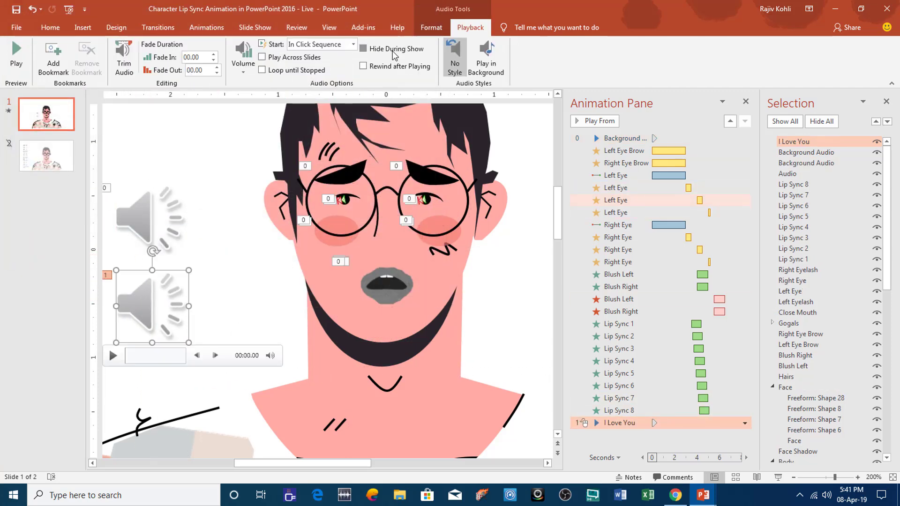
Hide the I Love You audio during the show, start it With Previous, and order it above Lip Sync 1.
left_click(394, 51)
left_click(353, 44)
left_click(328, 66)
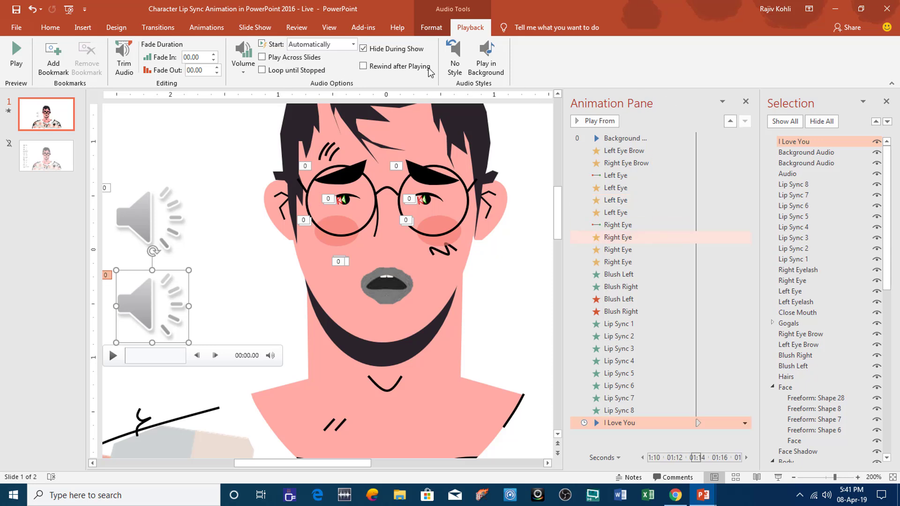
left_click(211, 27)
left_click(773, 44)
left_click(770, 61)
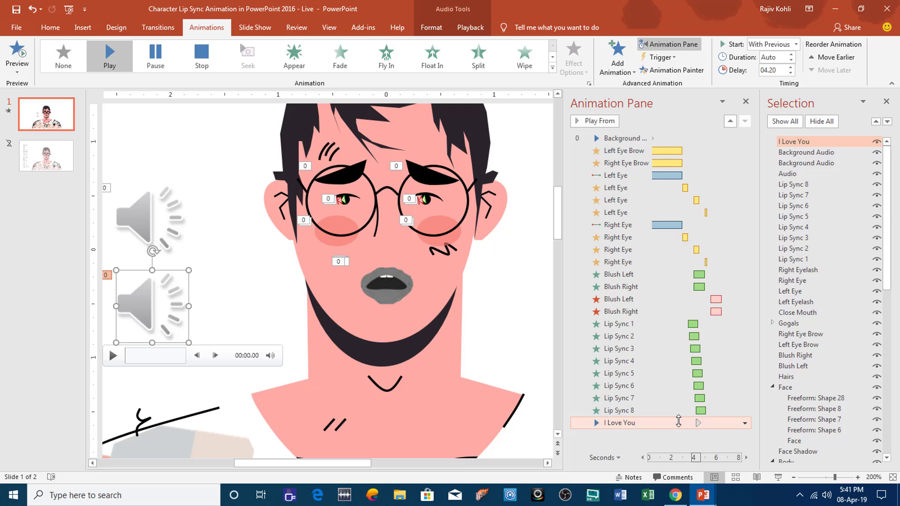
left_click_drag(680, 422, 671, 319)
Set the I Love You audio's delay to 3.50 seconds.
double_click(779, 70)
type("5.5")
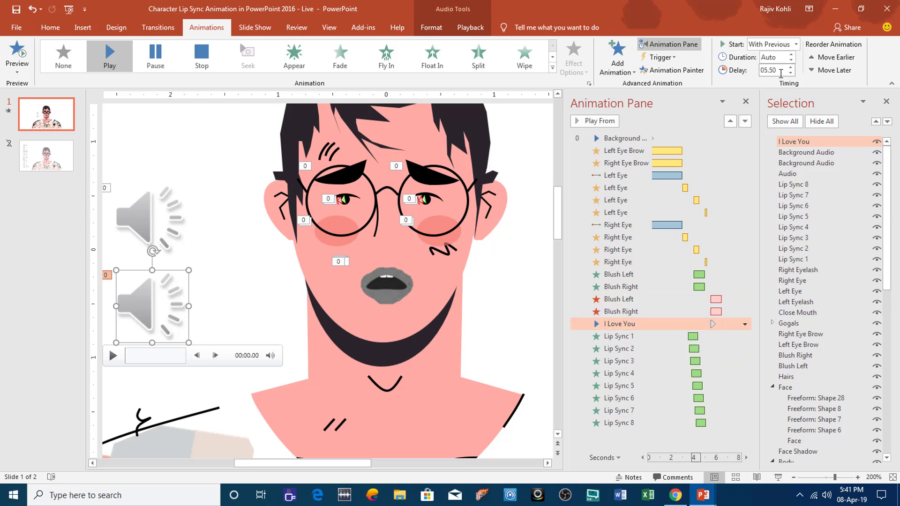
double_click(781, 69)
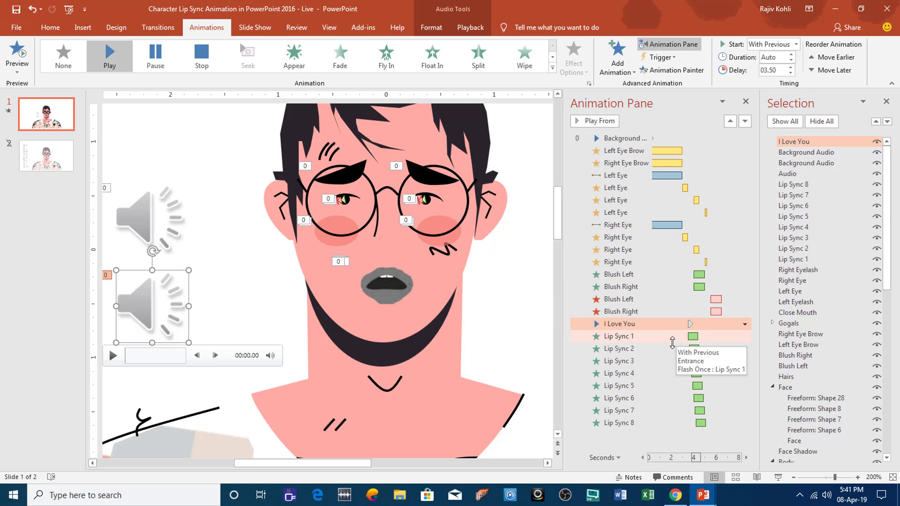
left_click(672, 342)
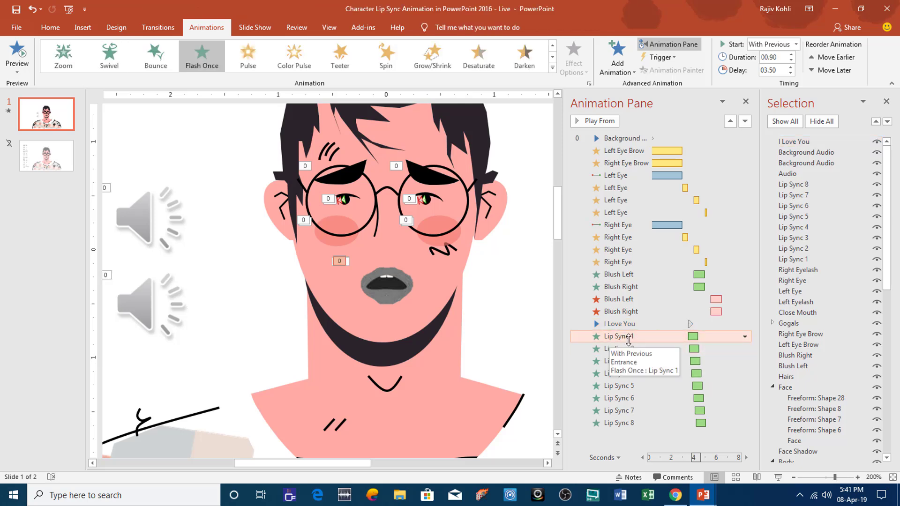
left_click(644, 325)
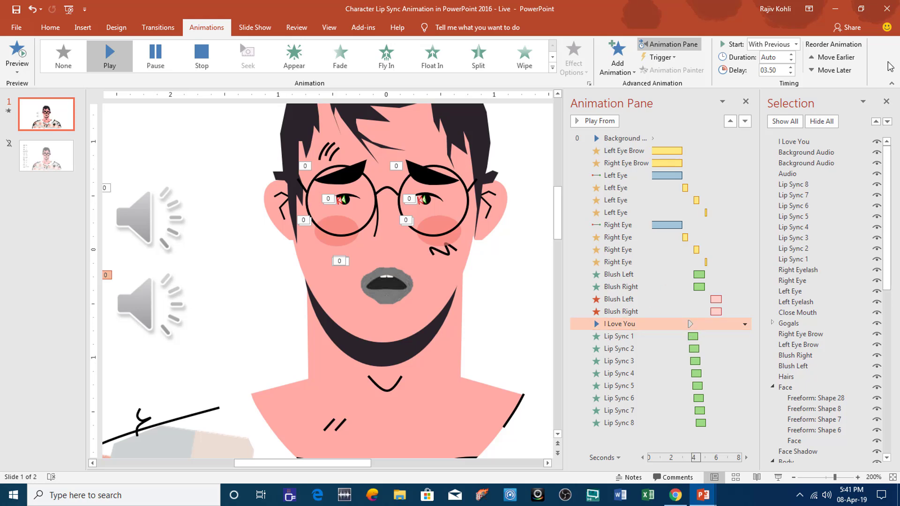
left_click(887, 101)
Preview the animated character with its audio and lip-sync as a full-screen slide show, then exit.
scroll(627, 257, "down", 3)
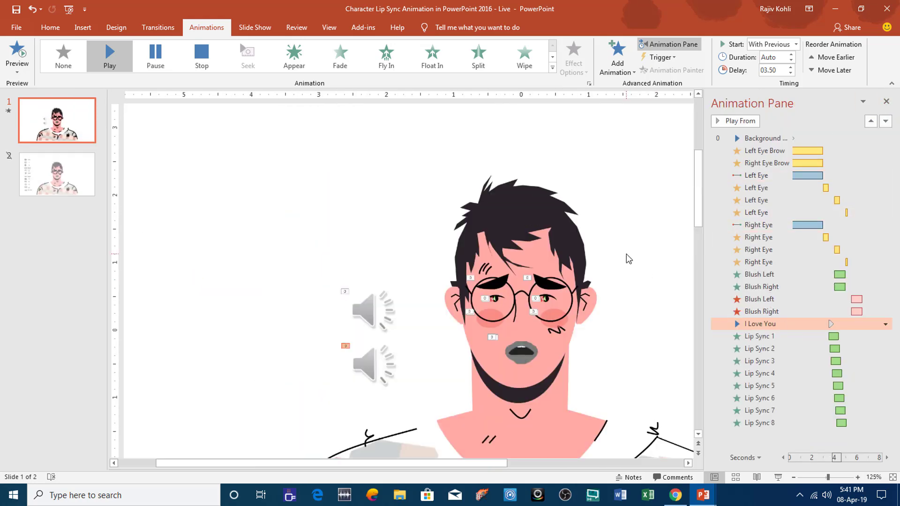
left_click(779, 478)
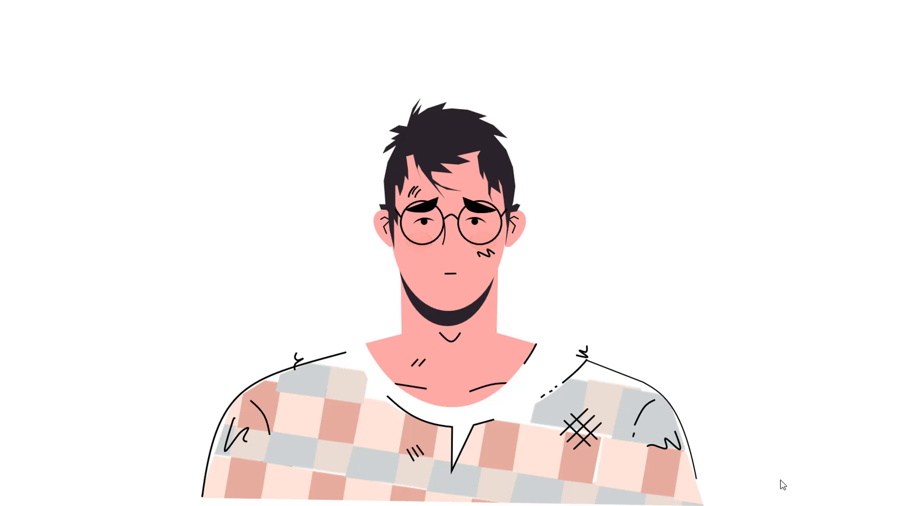
key("Escape")
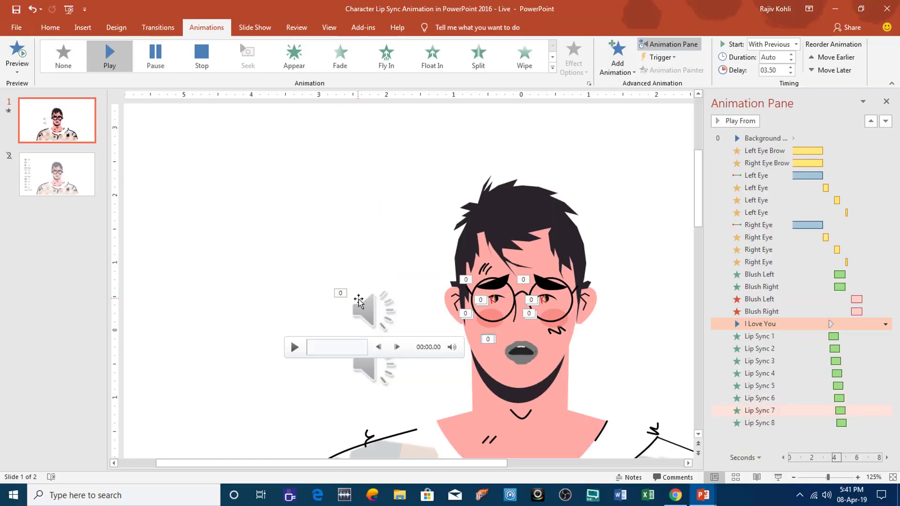
Trim the Background Audio clip's end time from 00:56.115 to 00:06.562.
left_click(359, 301)
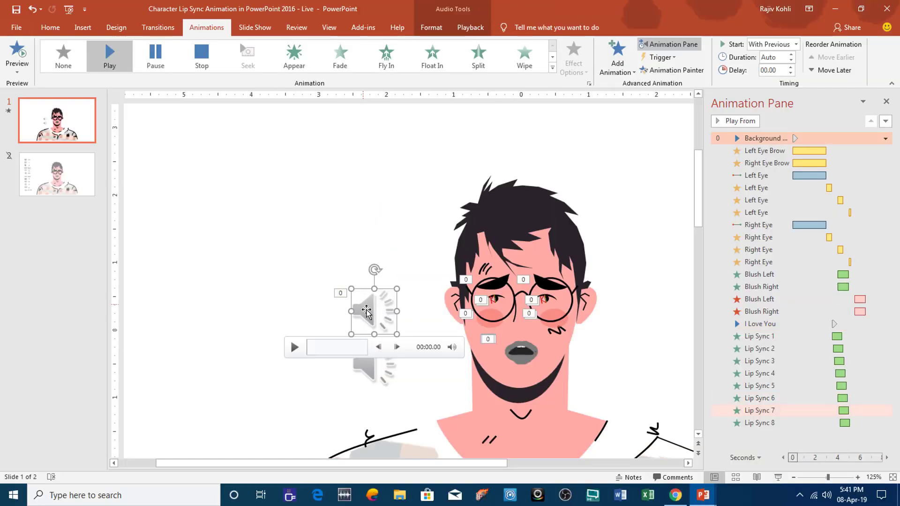
left_click(467, 28)
left_click(124, 58)
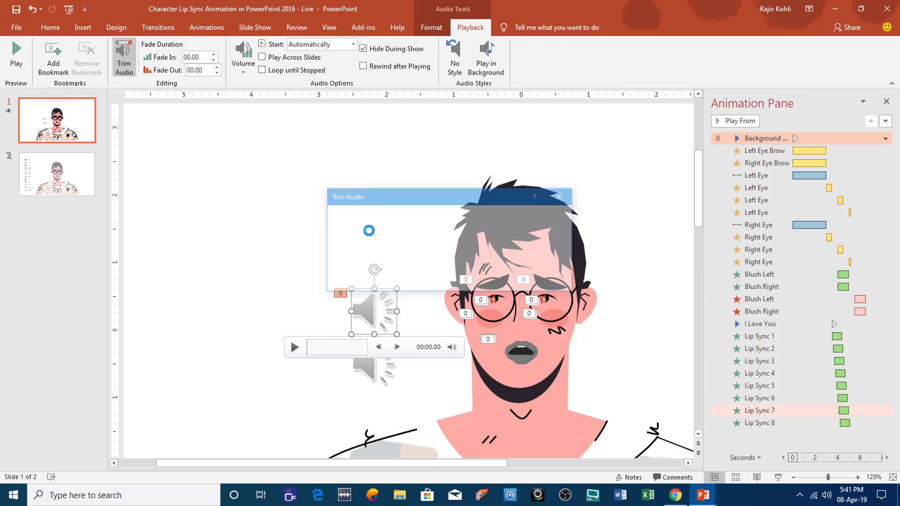
left_click_drag(570, 235, 354, 239)
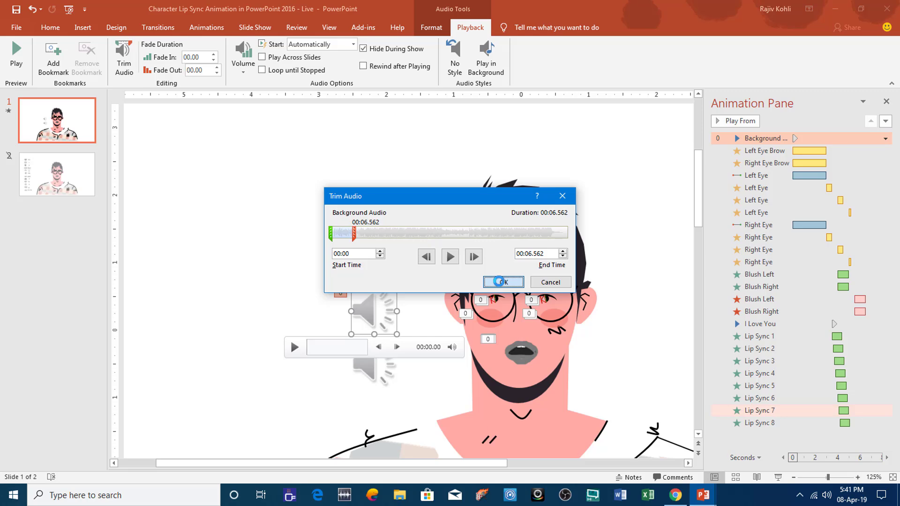